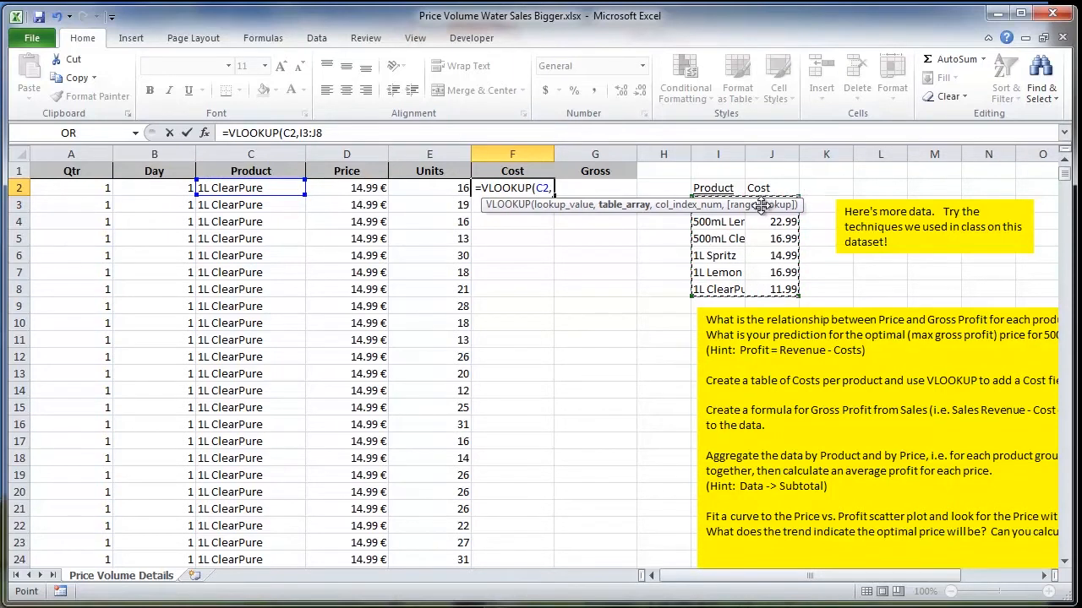
Step: Complete the VLOOKUP formula in F2 with the absolute table range $I$3:$J$8 and column index 2
{"action": "key", "text": "F4"}
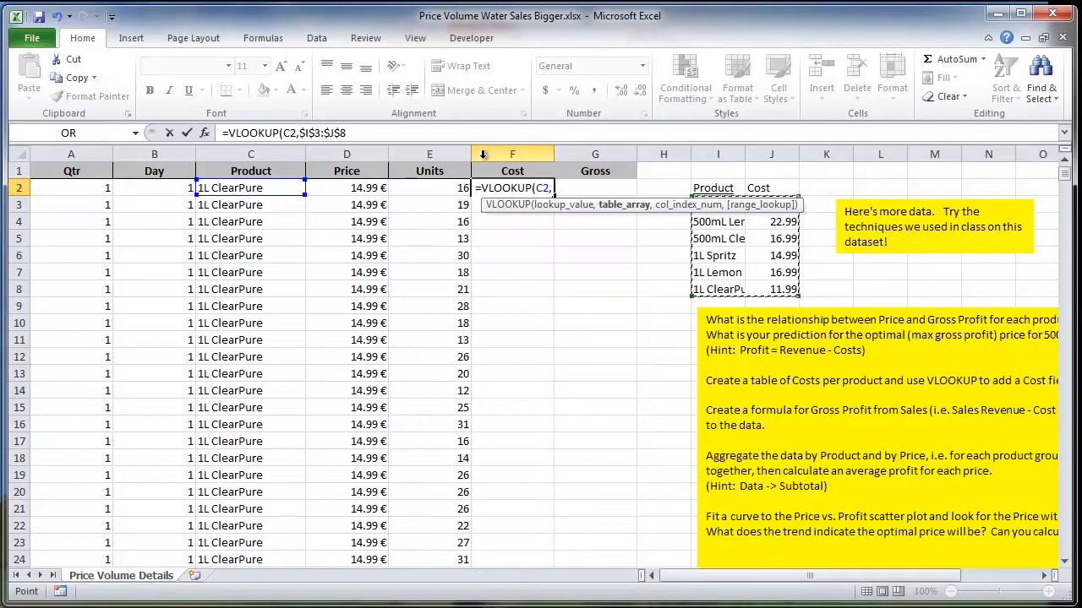
{"action": "type", "text": ","}
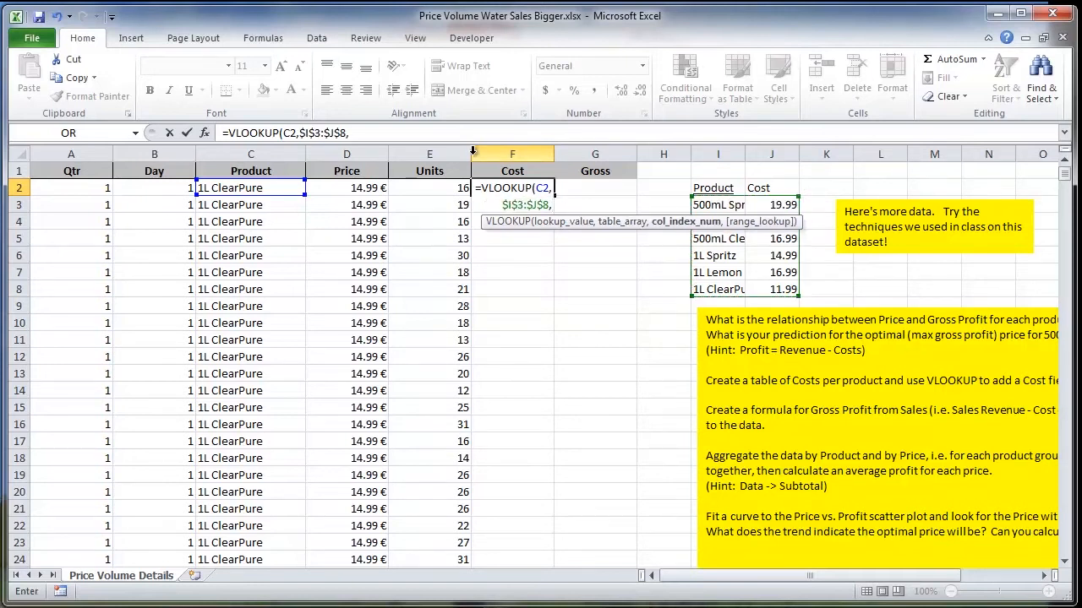
{"action": "type", "text": "2)"}
{"action": "key", "text": "Return"}
Step: Change the column index in F2's VLOOKUP formula to 1
{"action": "left_click", "coordinate": [532, 188]}
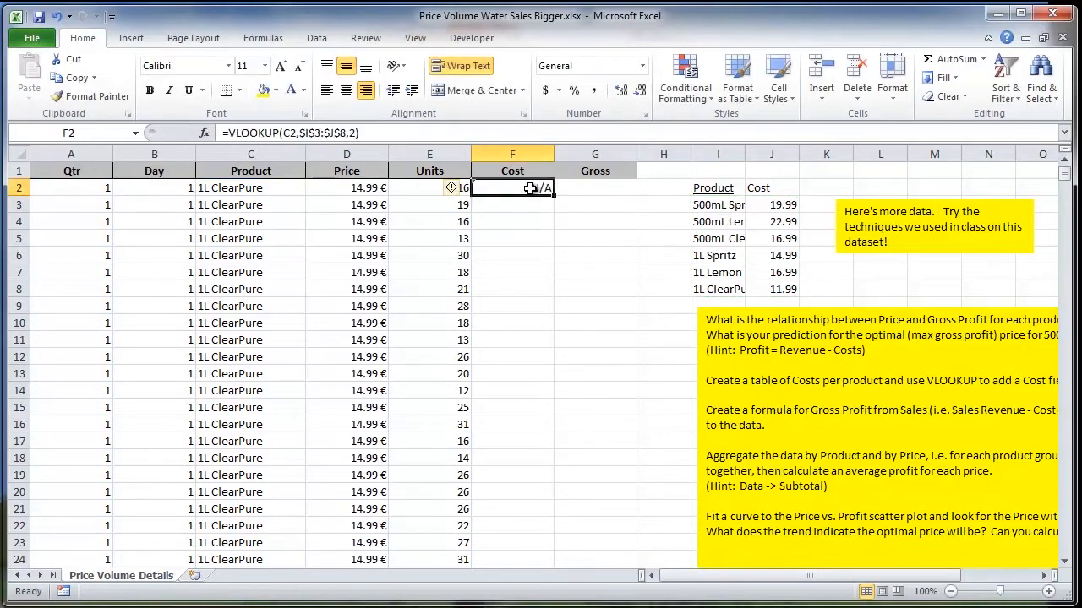
{"action": "left_click", "coordinate": [354, 132]}
{"action": "key", "text": "BackSpace"}
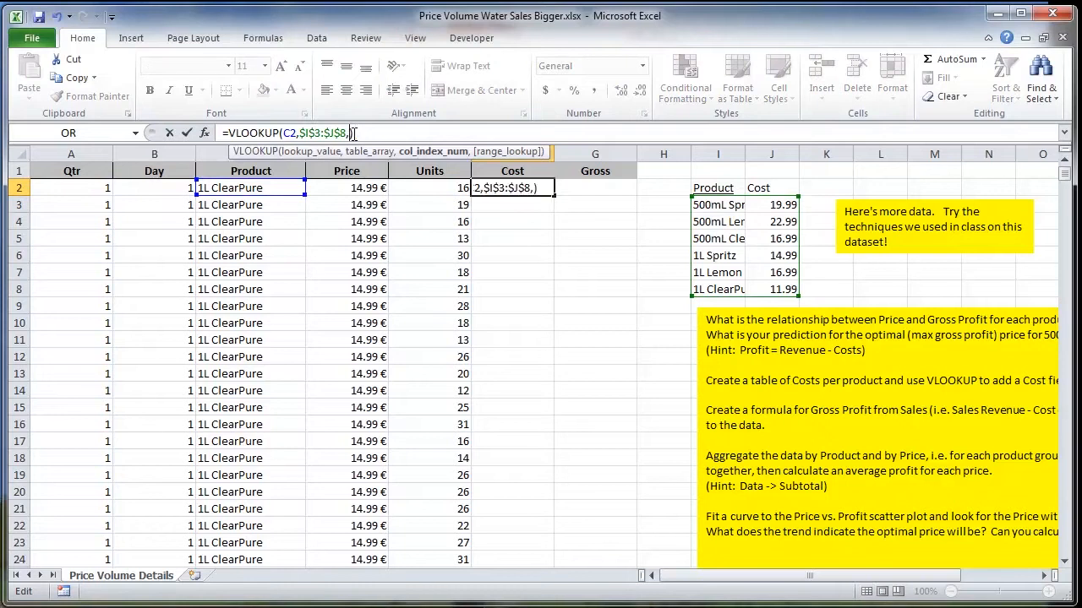
{"action": "key", "text": "Return"}
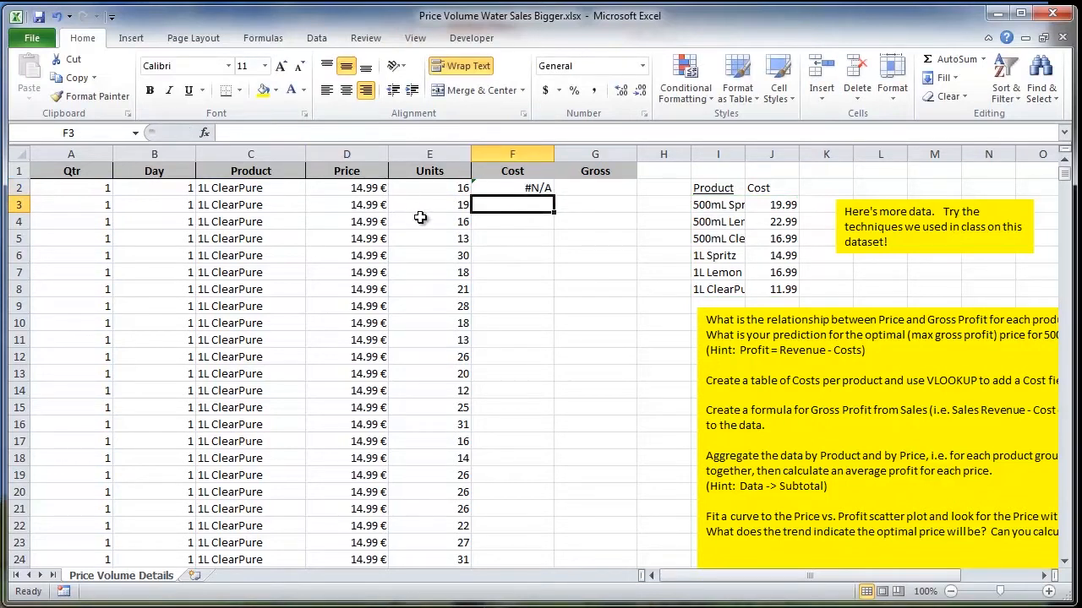
Step: Add FALSE for an exact match to F2's VLOOKUP and fill the formula down the Cost column
{"action": "left_click", "coordinate": [507, 188]}
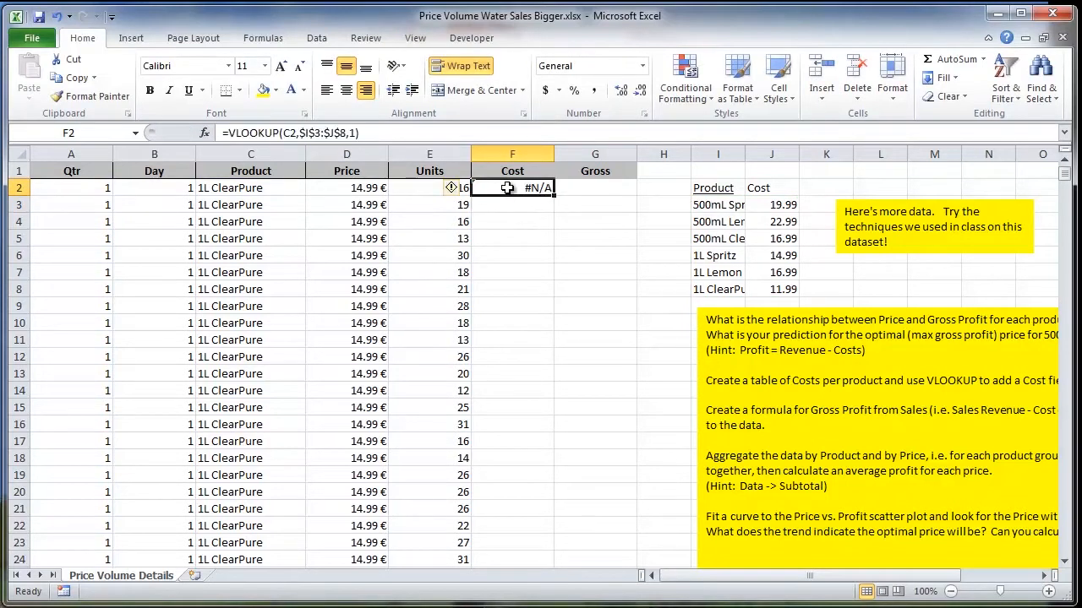
{"action": "double_click", "coordinate": [507, 188]}
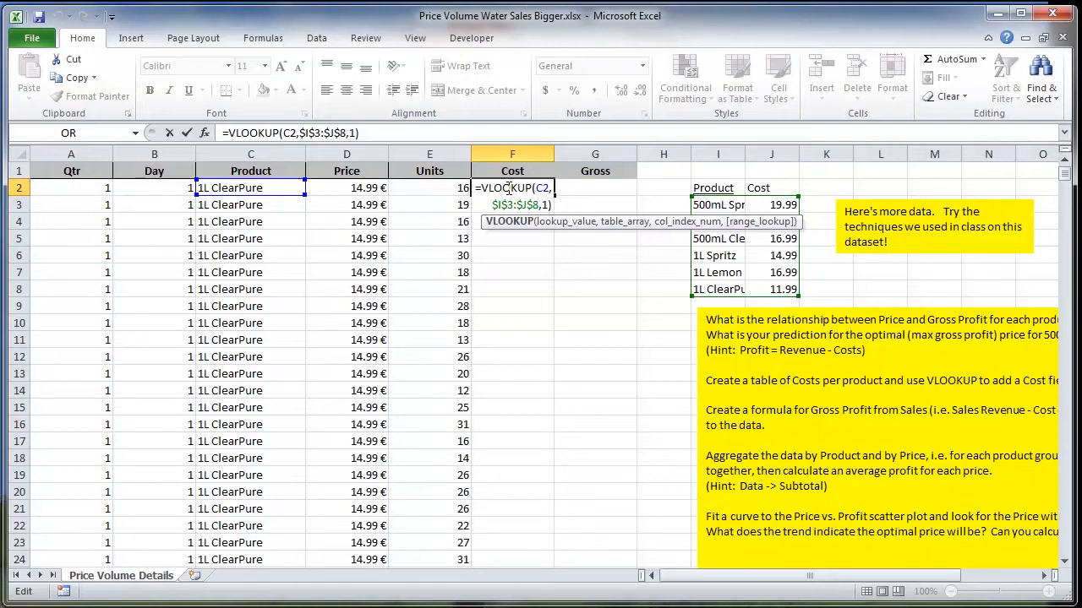
{"action": "left_click", "coordinate": [355, 132]}
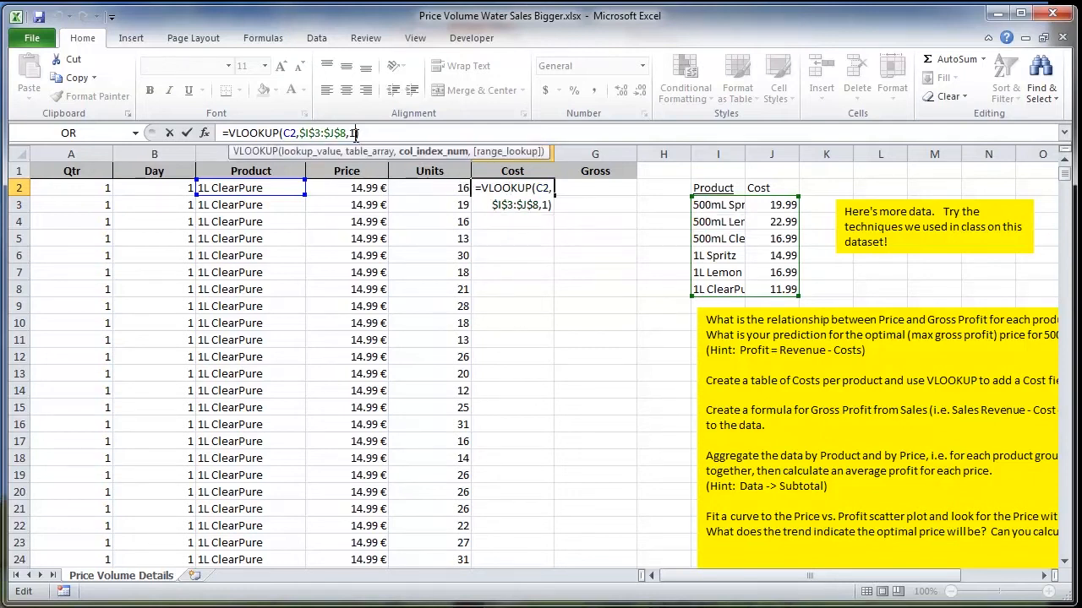
{"action": "type", "text": ","}
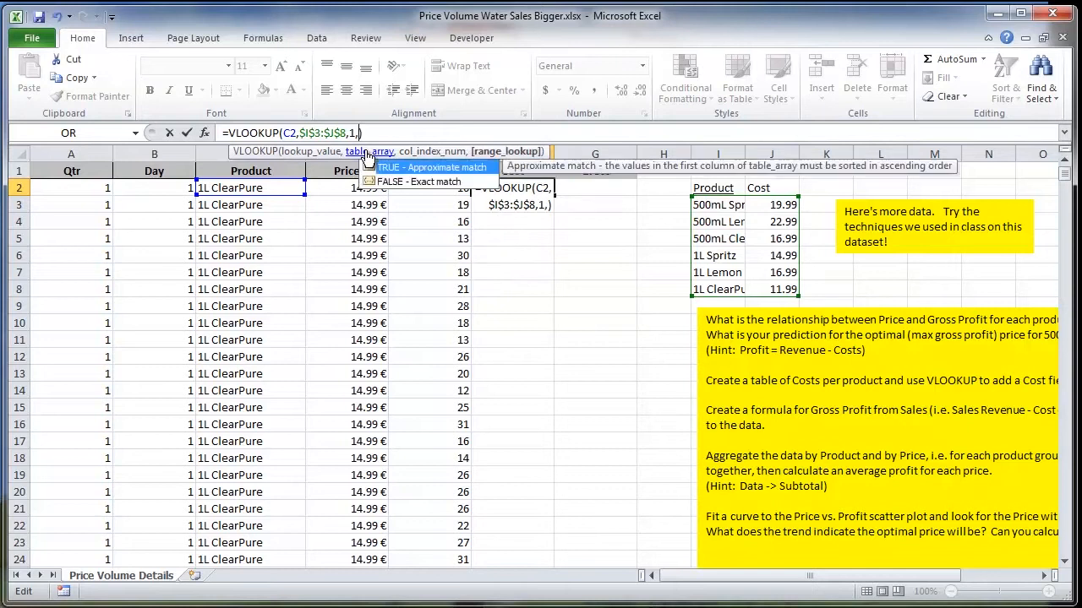
{"action": "double_click", "coordinate": [410, 183]}
{"action": "key", "text": "Return"}
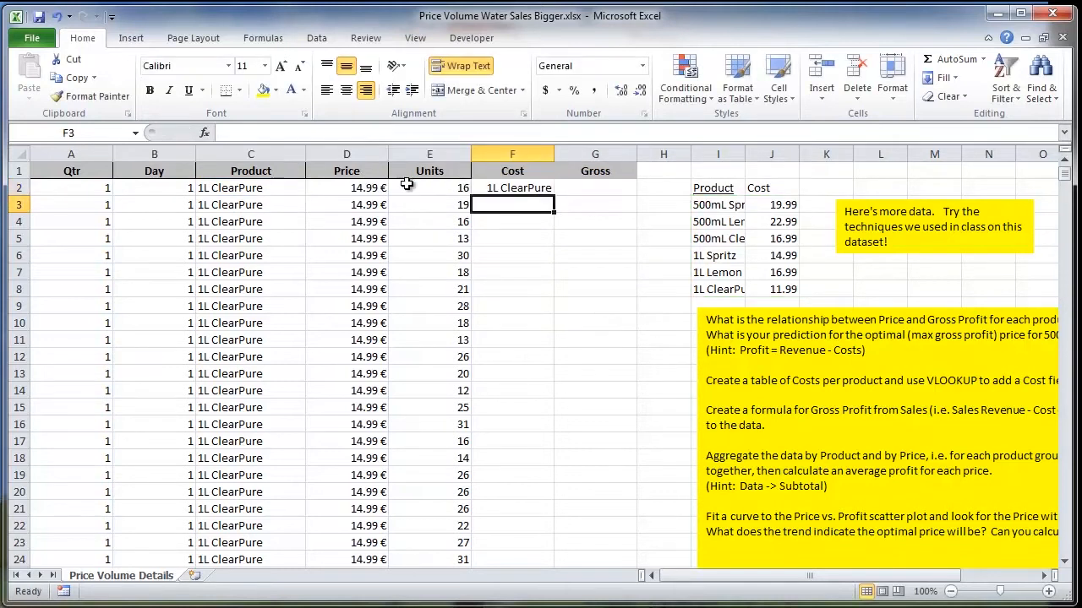
{"action": "left_click", "coordinate": [510, 189]}
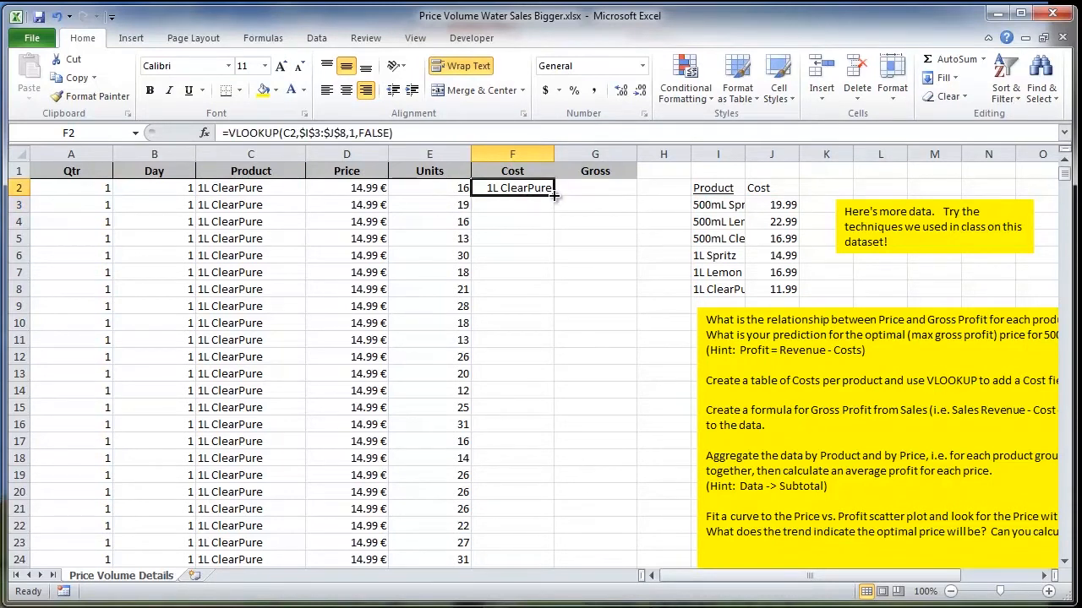
{"action": "double_click", "coordinate": [554, 196]}
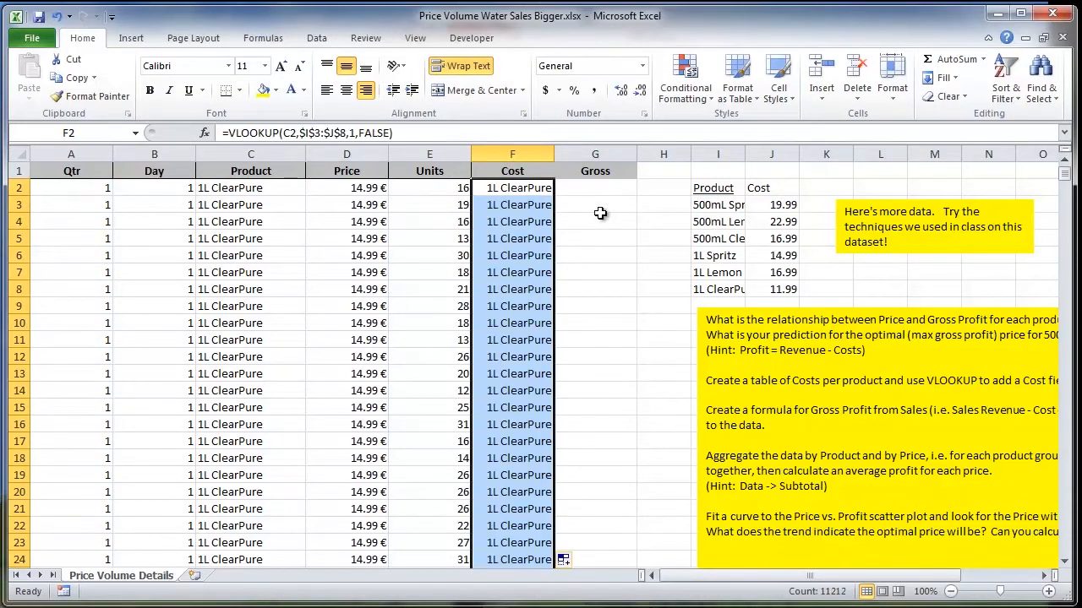
{"action": "left_click", "coordinate": [595, 186]}
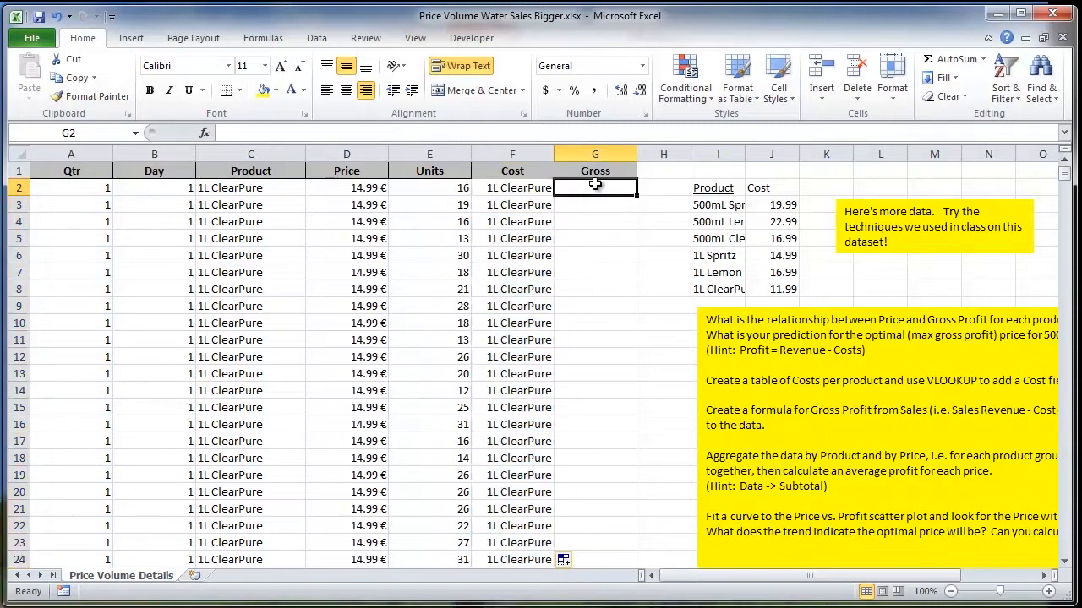
{"action": "type", "text": "="}
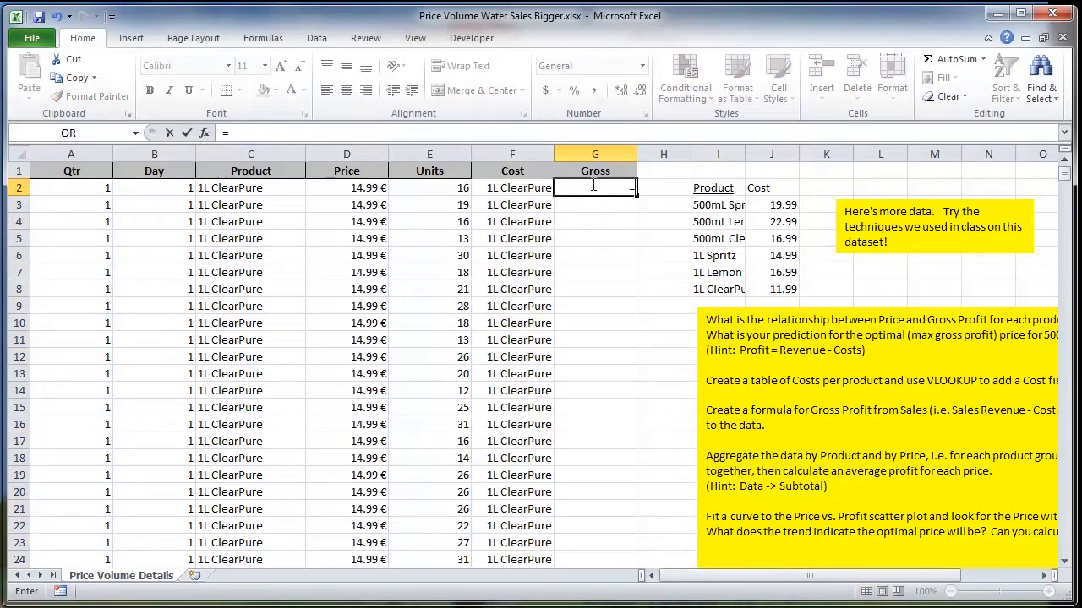
{"action": "left_click", "coordinate": [445, 189]}
{"action": "type", "text": "*"}
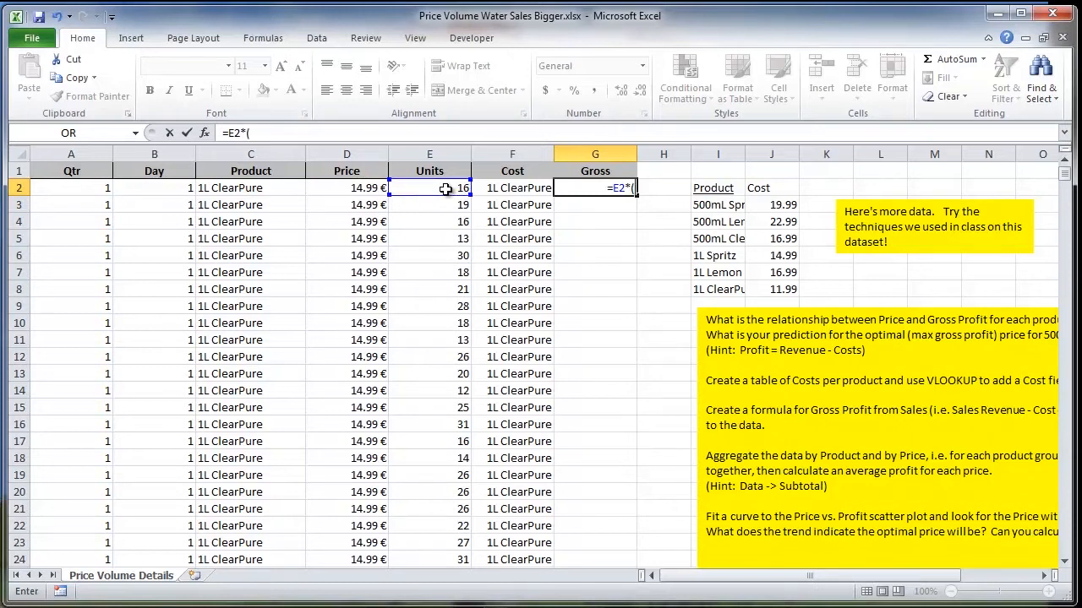
{"action": "key", "text": "Escape"}
Step: Set the column index in F2's VLOOKUP to 2 and refill the formula down the Cost column
{"action": "left_click", "coordinate": [515, 188]}
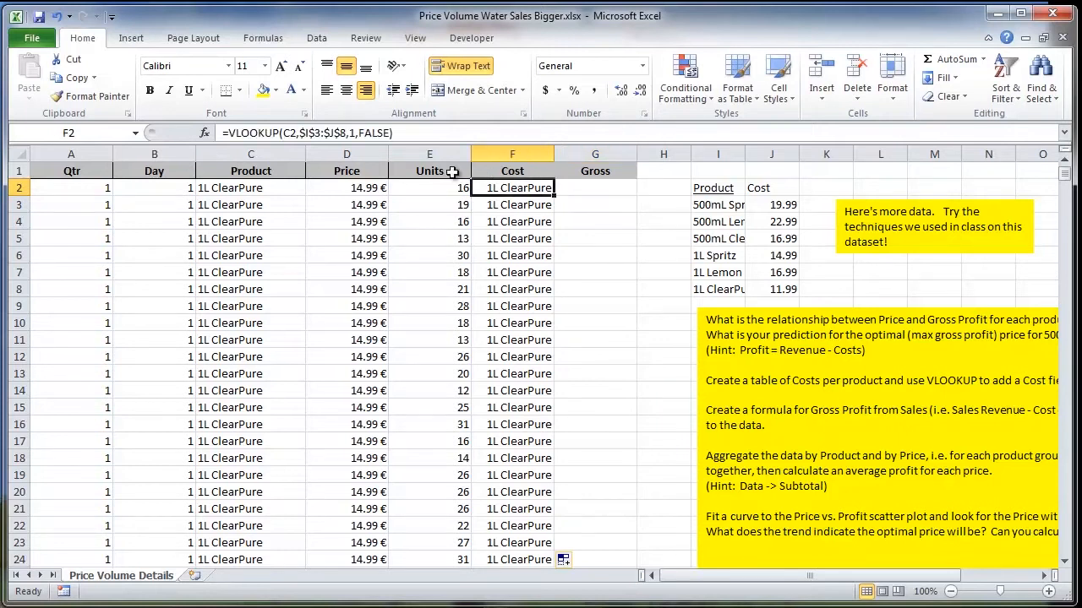
{"action": "left_click", "coordinate": [355, 133]}
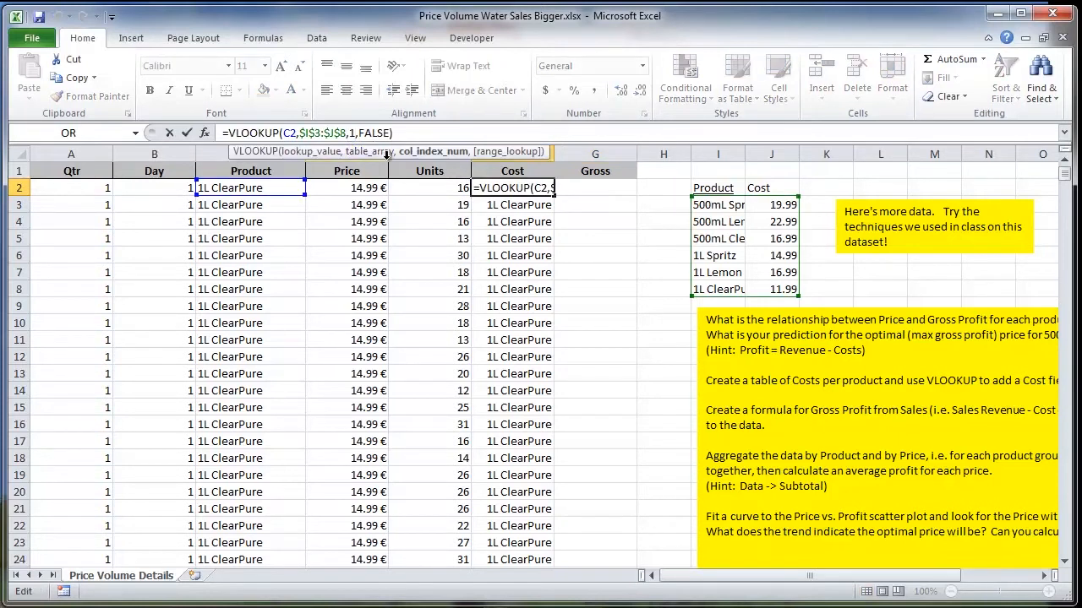
{"action": "key", "text": "BackSpace"}
{"action": "type", "text": "2"}
{"action": "key", "text": "Return"}
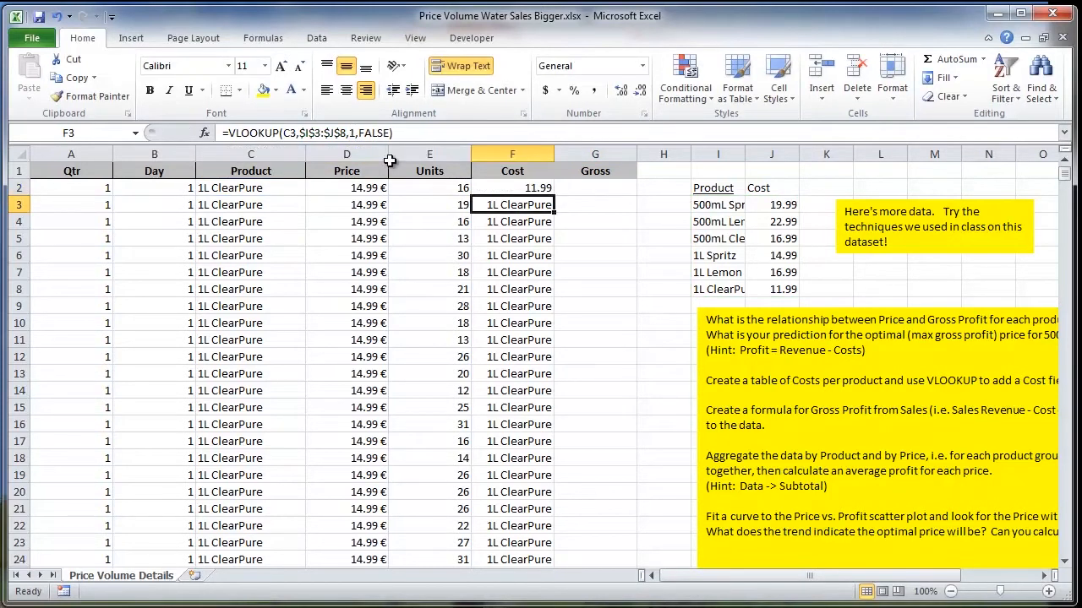
{"action": "left_click", "coordinate": [528, 186]}
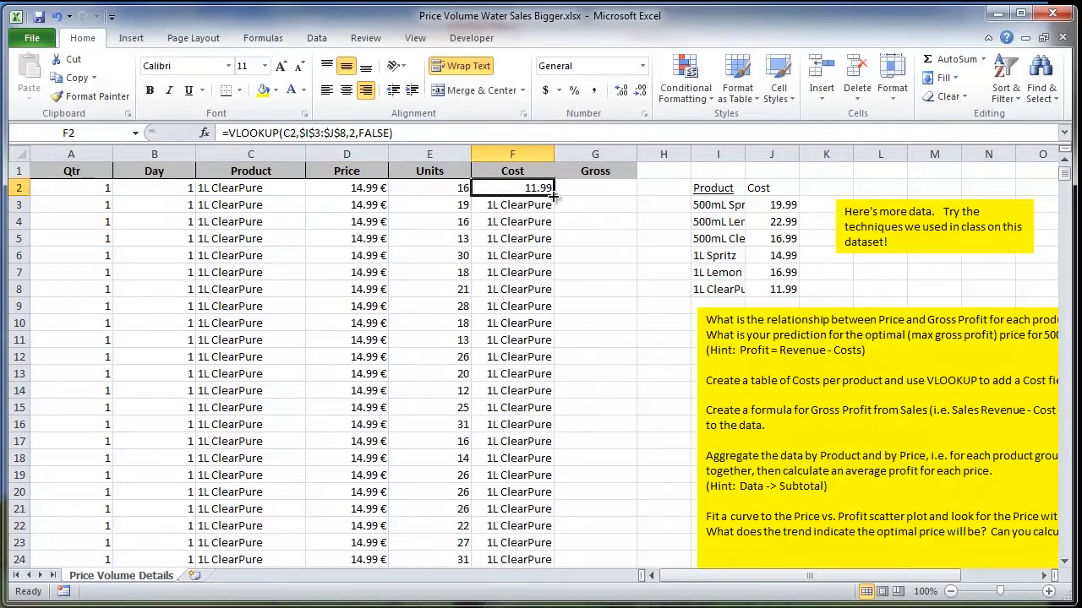
{"action": "double_click", "coordinate": [552, 195]}
Step: Enter the gross profit formula =E2*(D2-F2) in G2, accepting the proposed parenthesis correction
{"action": "left_click", "coordinate": [592, 189]}
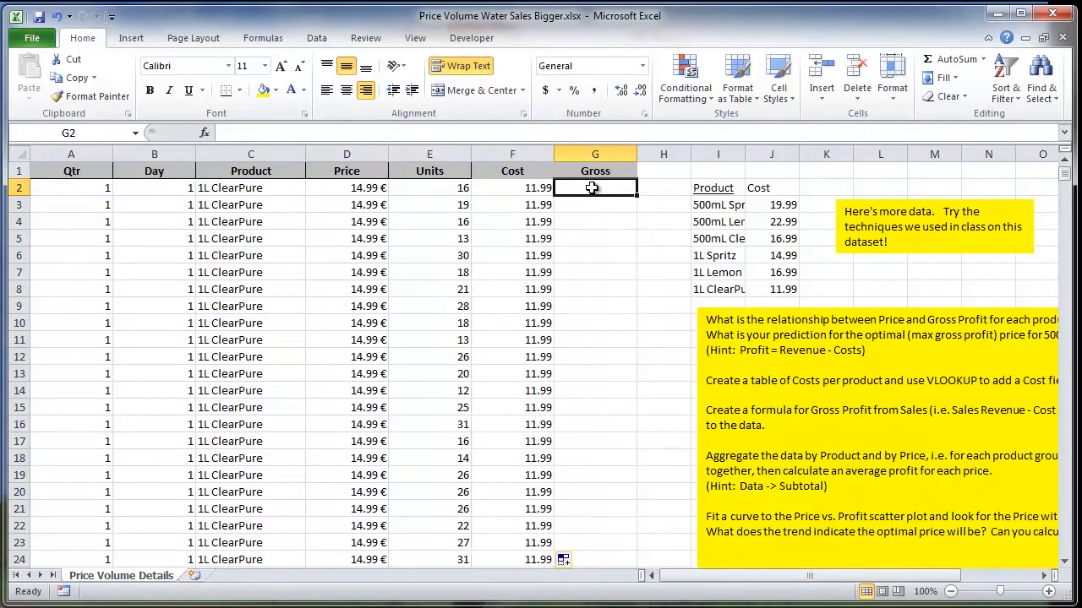
{"action": "type", "text": "="}
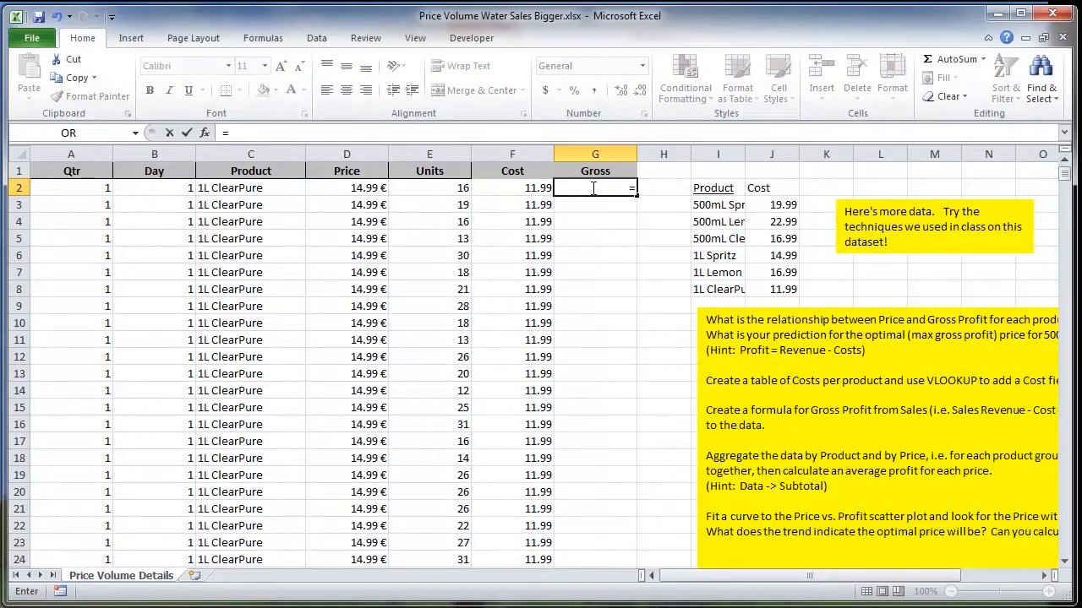
{"action": "left_click", "coordinate": [445, 189]}
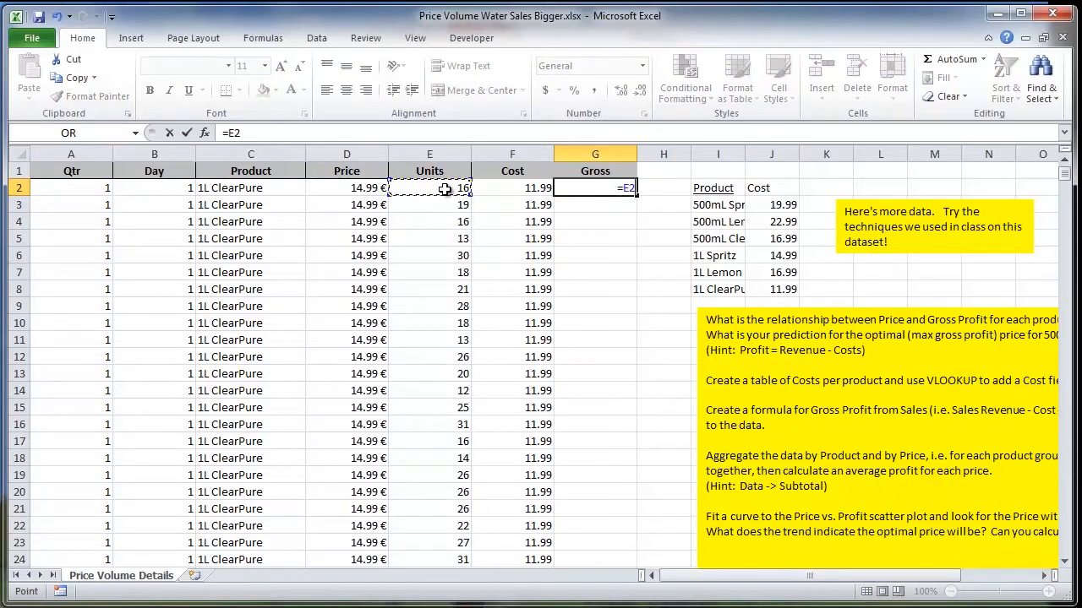
{"action": "type", "text": "*"}
{"action": "left_click", "coordinate": [350, 190]}
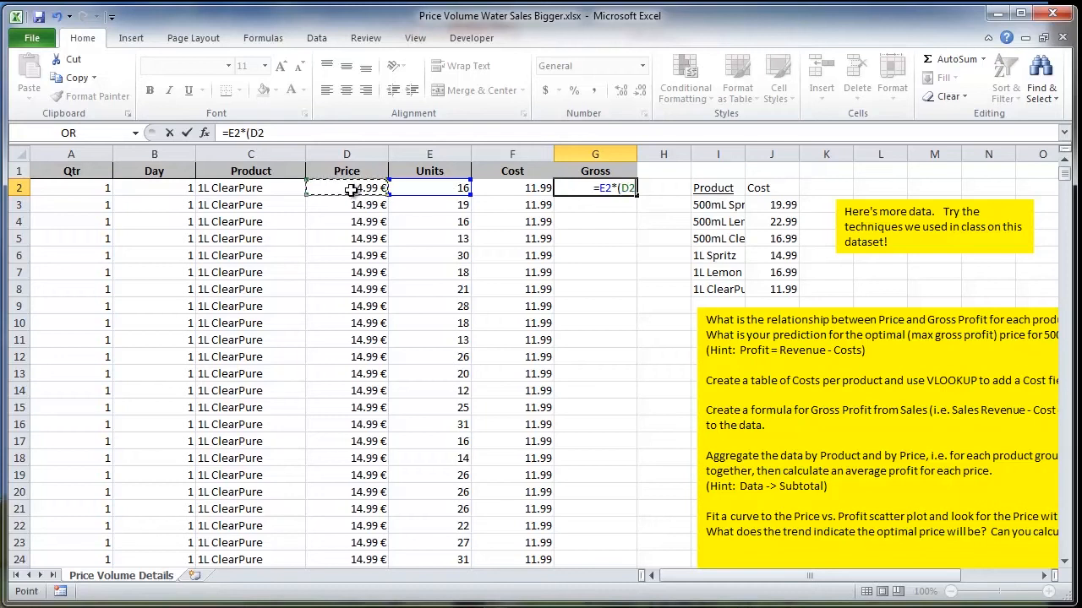
{"action": "type", "text": "-"}
{"action": "left_click", "coordinate": [488, 191]}
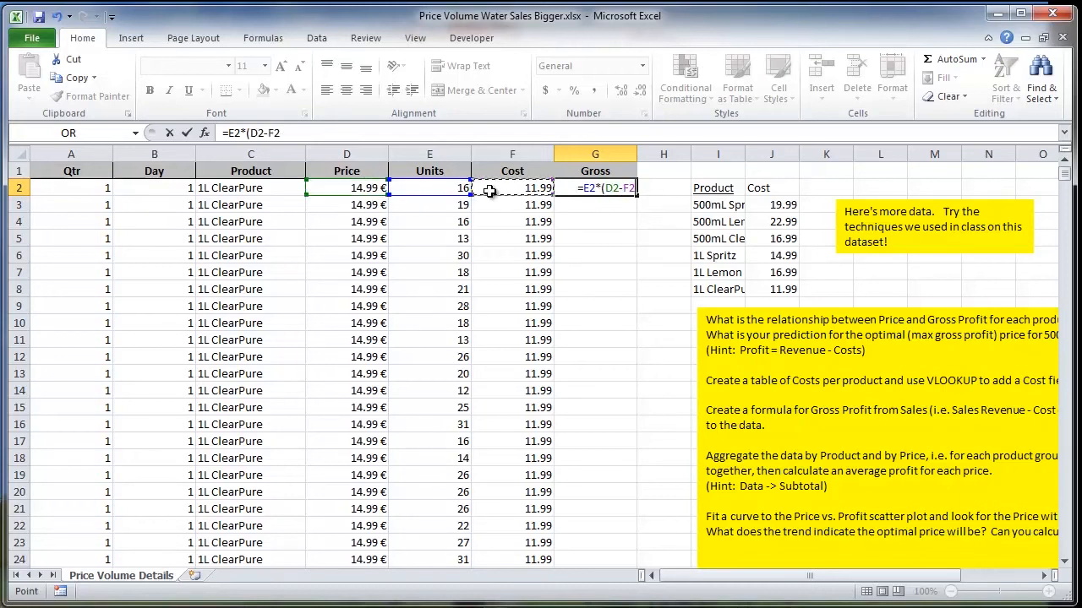
{"action": "key", "text": "Return"}
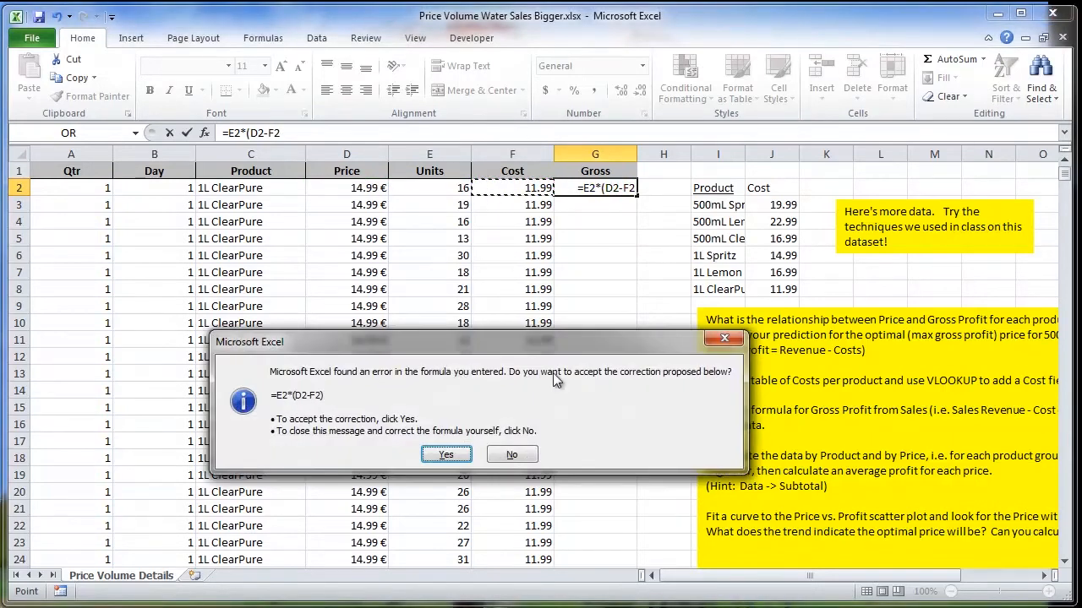
{"action": "left_click", "coordinate": [445, 455]}
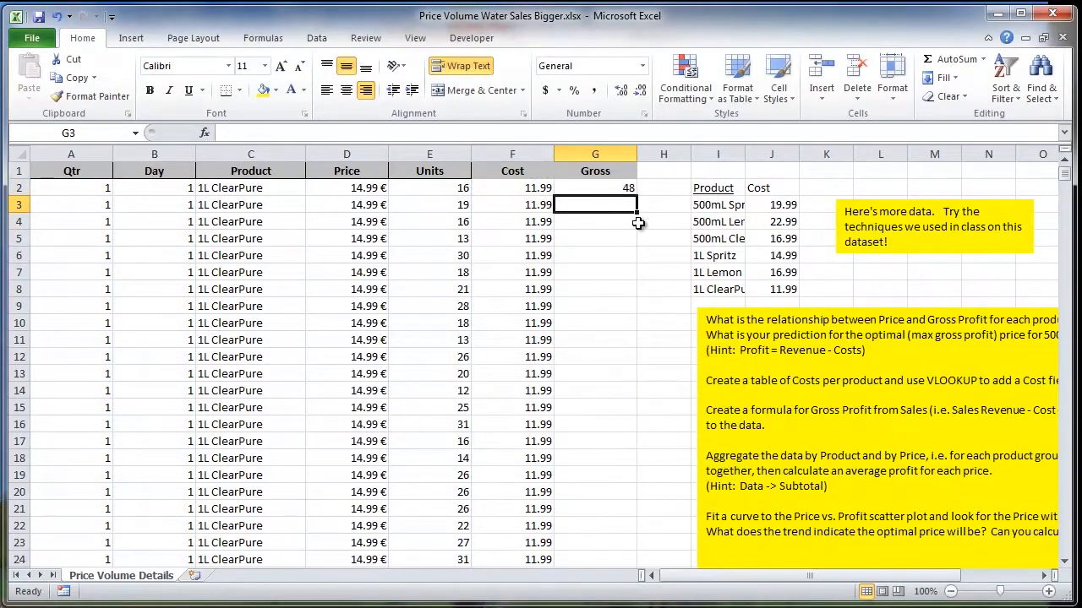
Step: Fill the gross profit formula down the Gross column and apply the dollar Accounting number format
{"action": "left_click", "coordinate": [619, 188]}
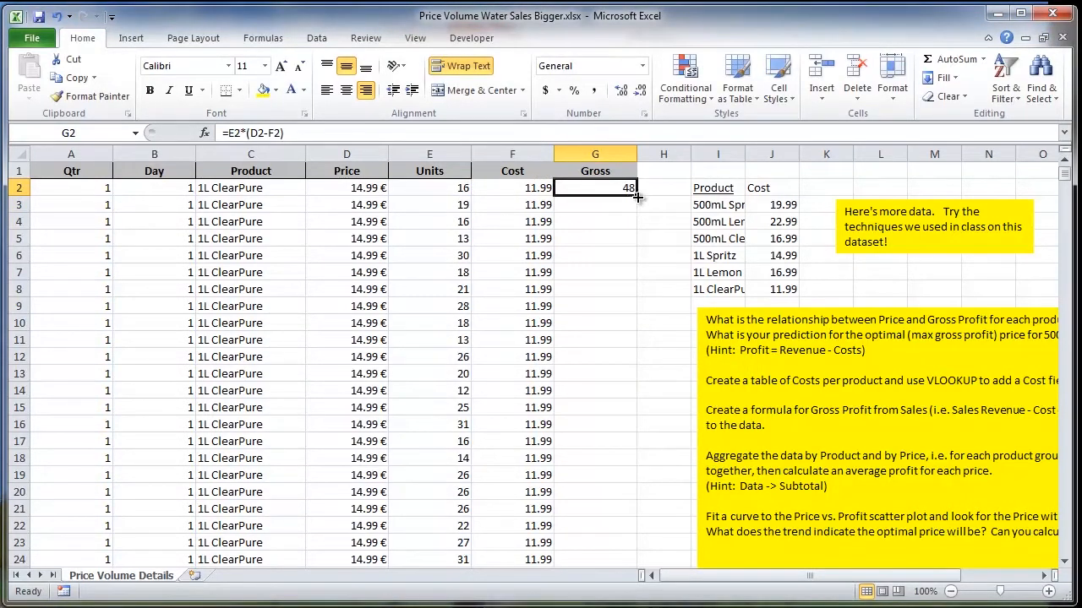
{"action": "double_click", "coordinate": [637, 196]}
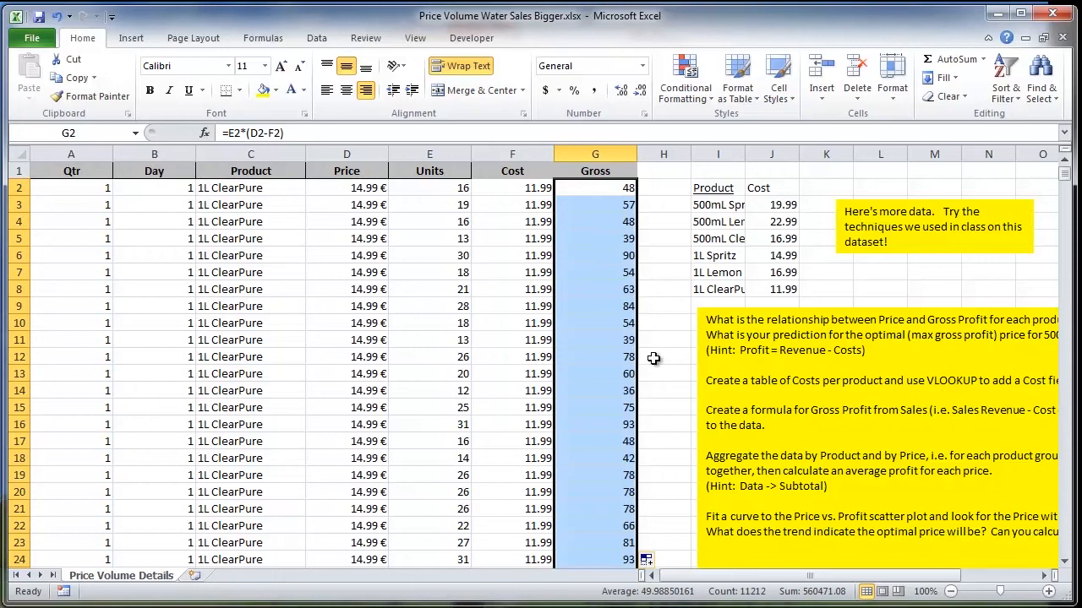
{"action": "left_click", "coordinate": [545, 92]}
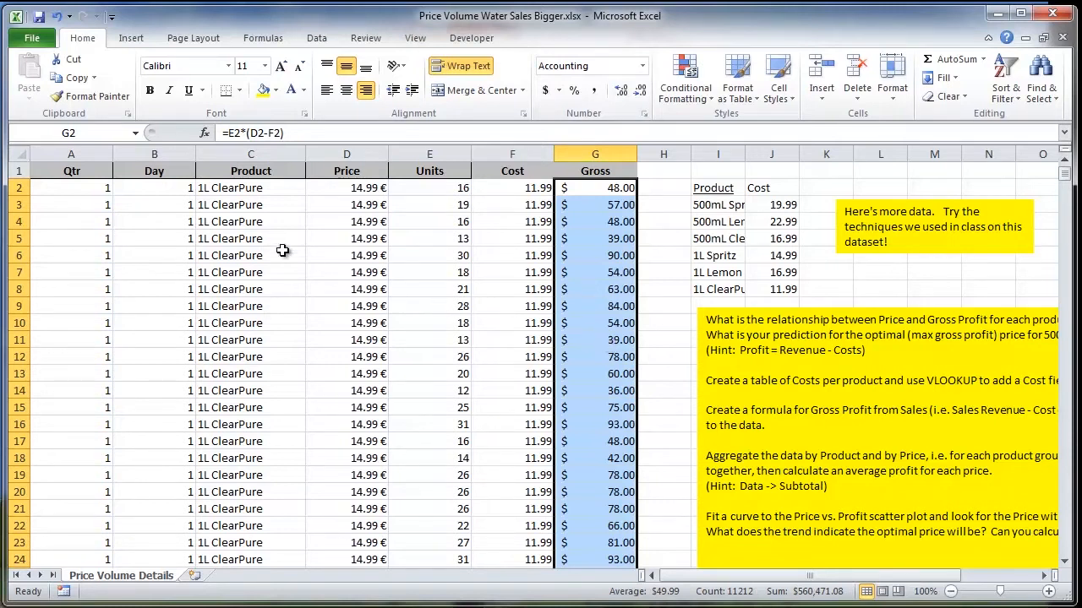
Step: Sort the sales data in ascending order by Price and then by Product
{"action": "left_click", "coordinate": [228, 199]}
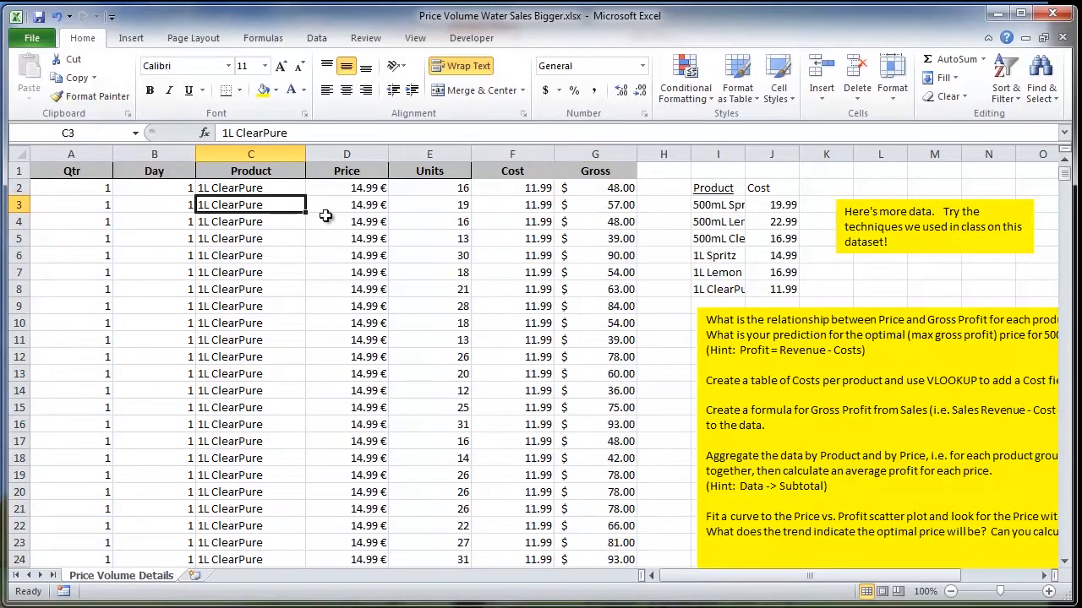
{"action": "left_click", "coordinate": [316, 39]}
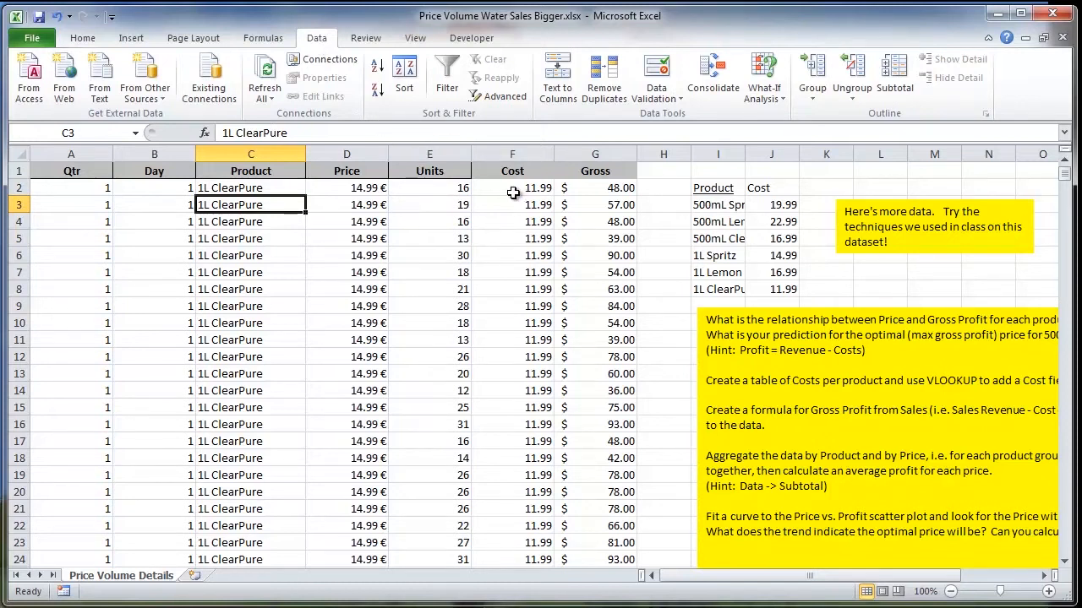
{"action": "left_click", "coordinate": [336, 189]}
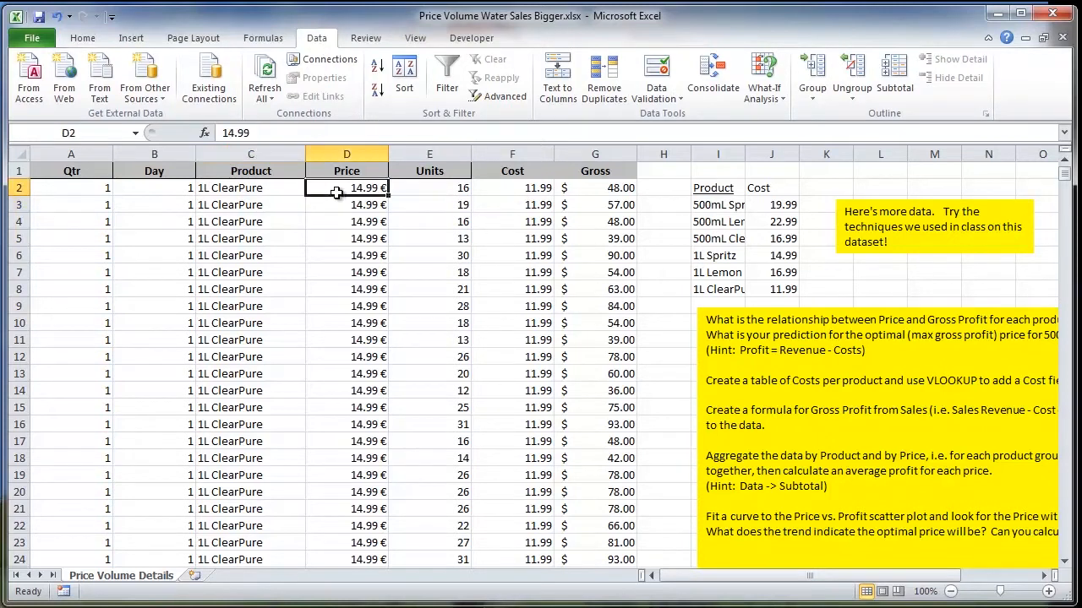
{"action": "left_click", "coordinate": [377, 66]}
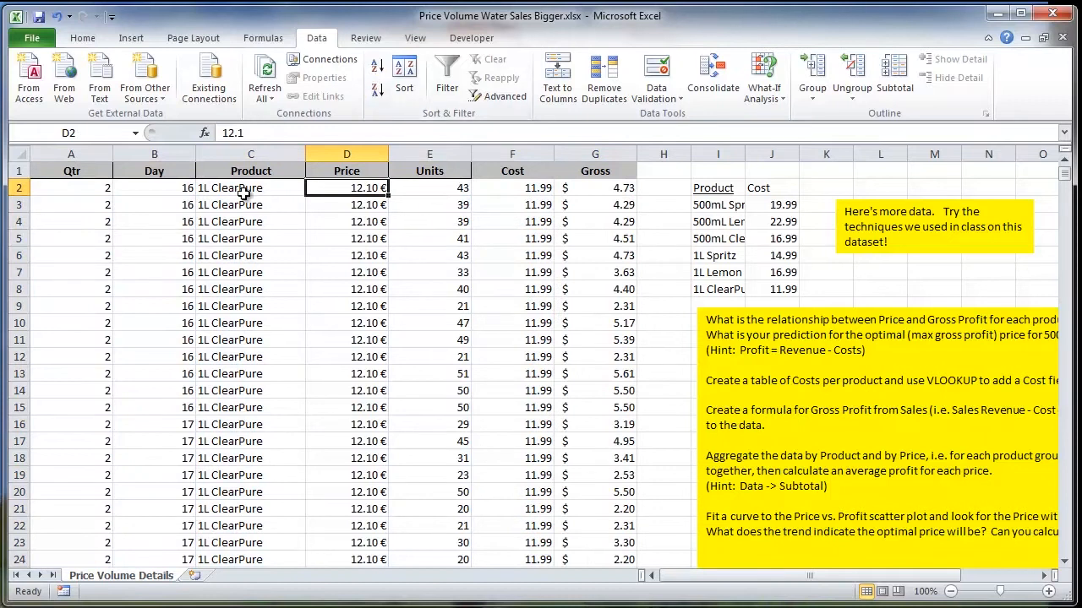
{"action": "left_click", "coordinate": [245, 191]}
{"action": "left_click", "coordinate": [376, 71]}
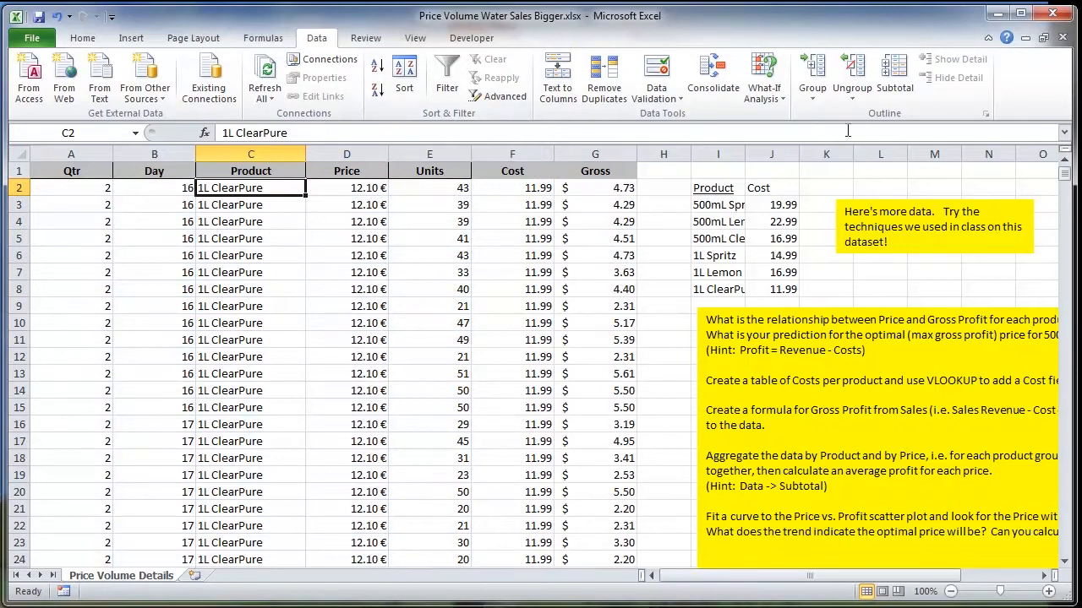
Step: Add subtotals that average Gross at each change in Price, with the summary placed above the data
{"action": "left_click", "coordinate": [897, 78]}
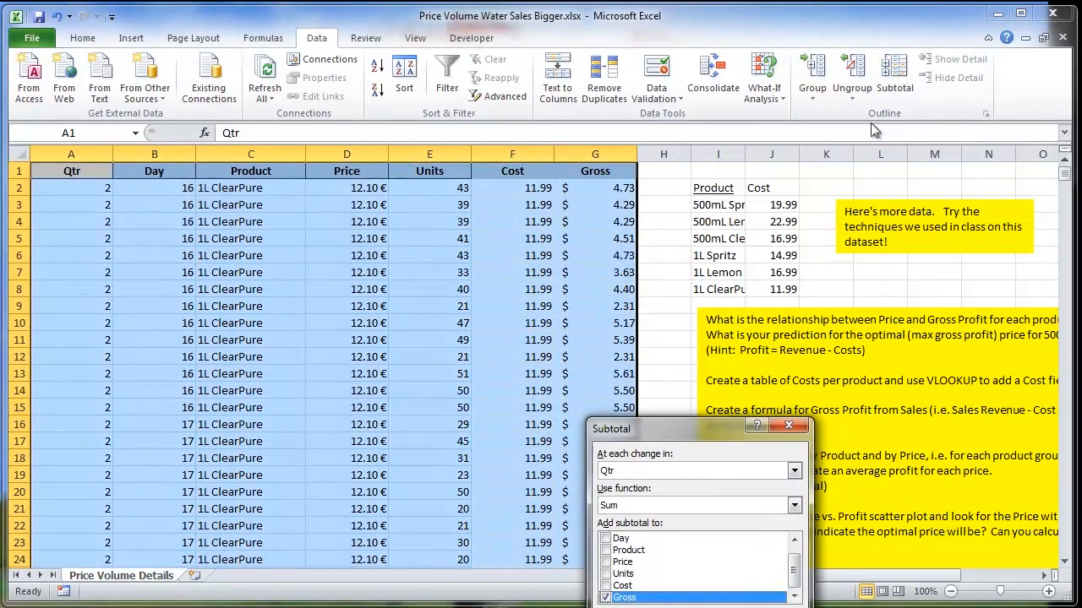
{"action": "left_click_drag", "start_coordinate": [675, 425], "coordinate": [490, 243]}
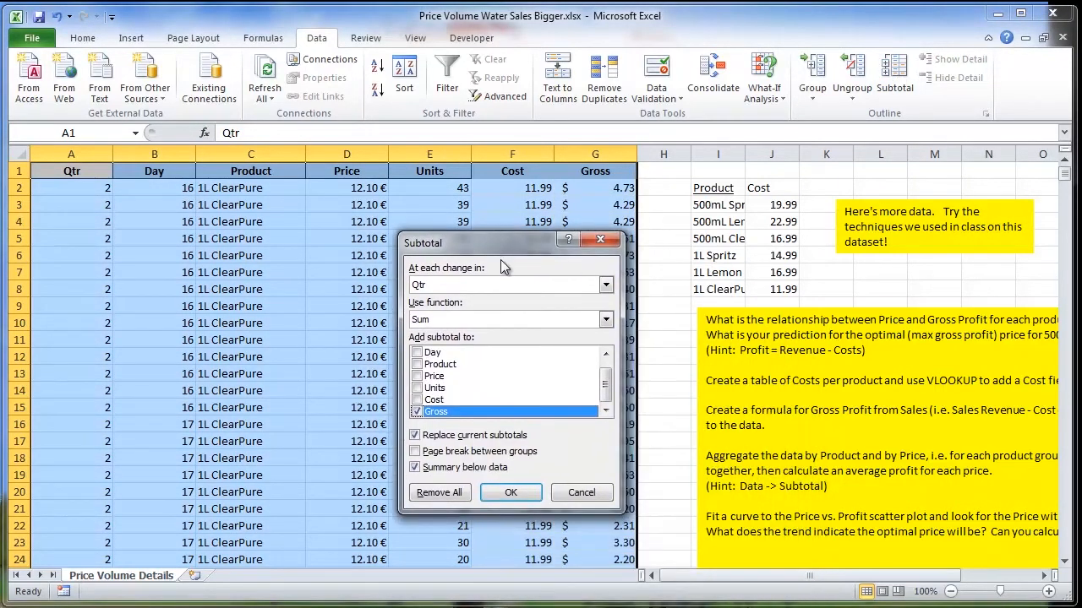
{"action": "left_click", "coordinate": [606, 288]}
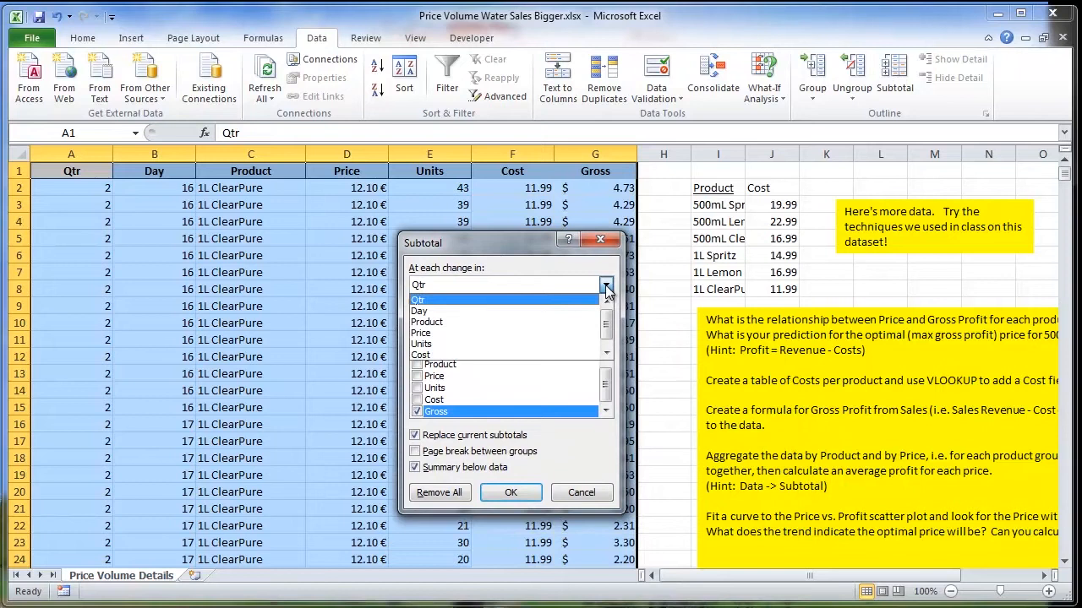
{"action": "left_click", "coordinate": [440, 333]}
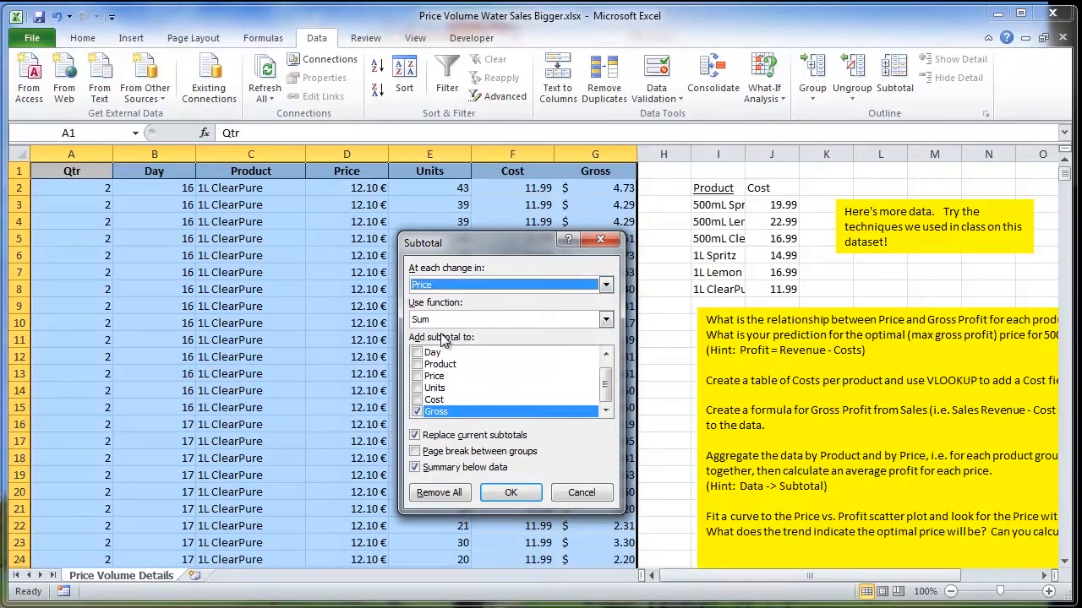
{"action": "left_click", "coordinate": [606, 320]}
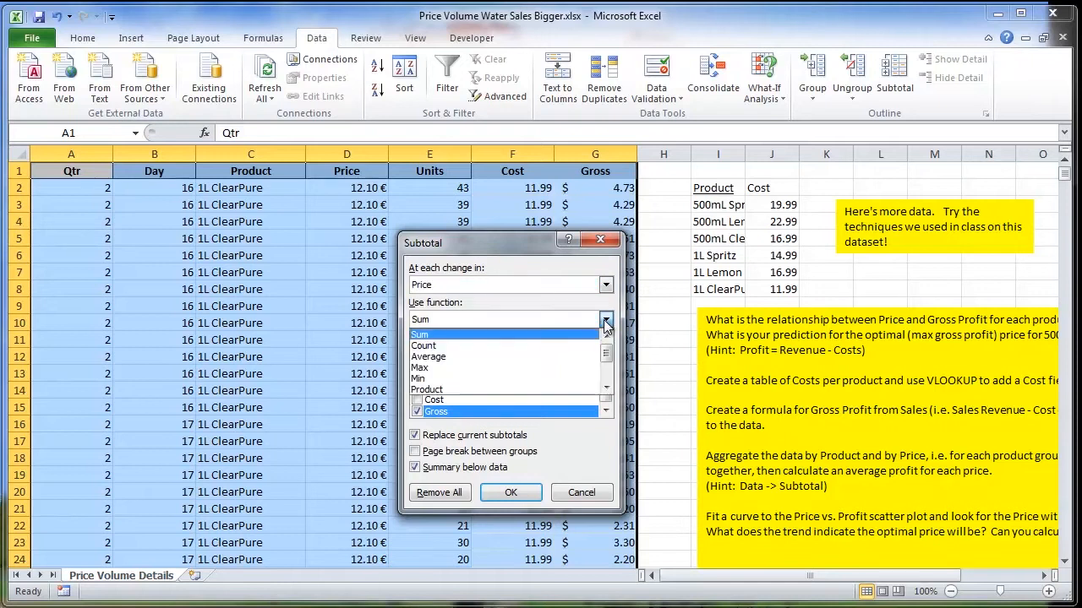
{"action": "left_click", "coordinate": [470, 356]}
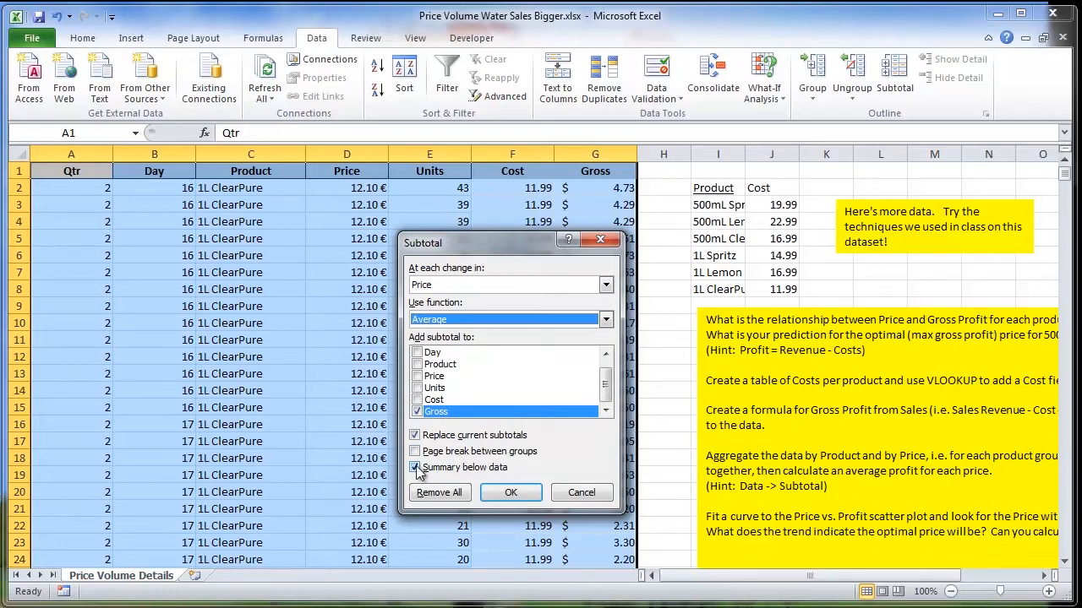
{"action": "left_click", "coordinate": [509, 494]}
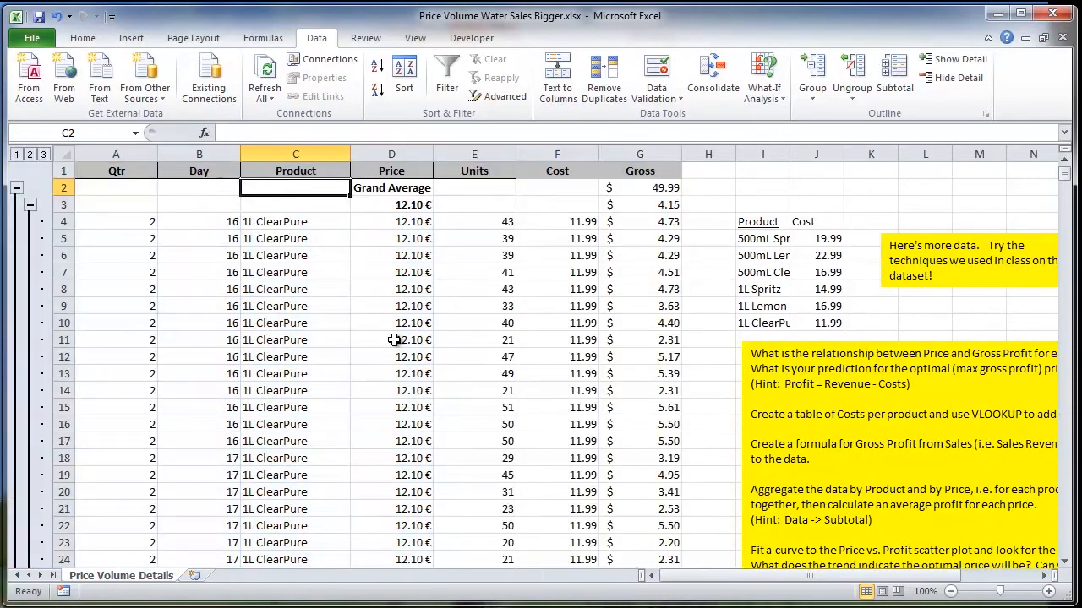
Step: Collapse the outline to the average rows for each price and review them down to the end of the first product
{"action": "left_click", "coordinate": [29, 156]}
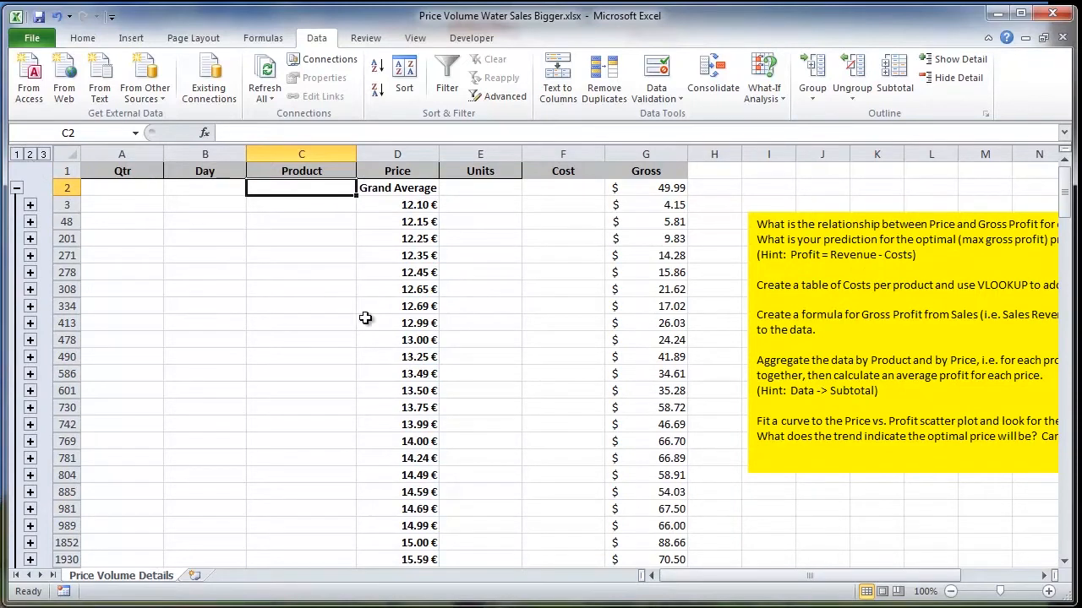
{"action": "scroll", "coordinate": [388, 321], "scroll_direction": "down", "scroll_amount": 3}
{"action": "scroll", "coordinate": [384, 321], "scroll_direction": "up", "scroll_amount": 2}
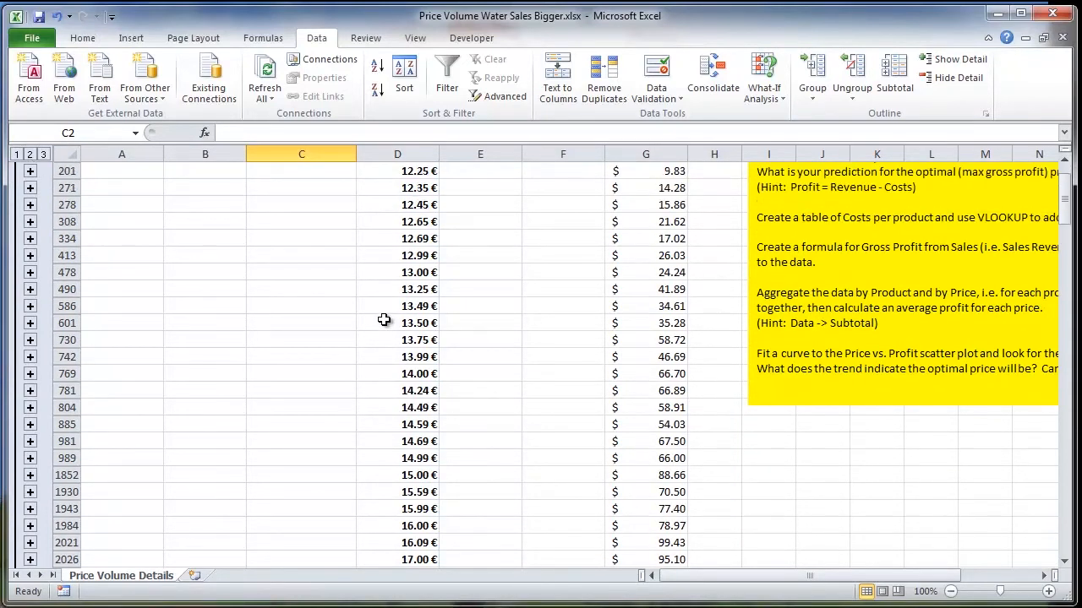
{"action": "scroll", "coordinate": [383, 320], "scroll_direction": "down", "scroll_amount": 1}
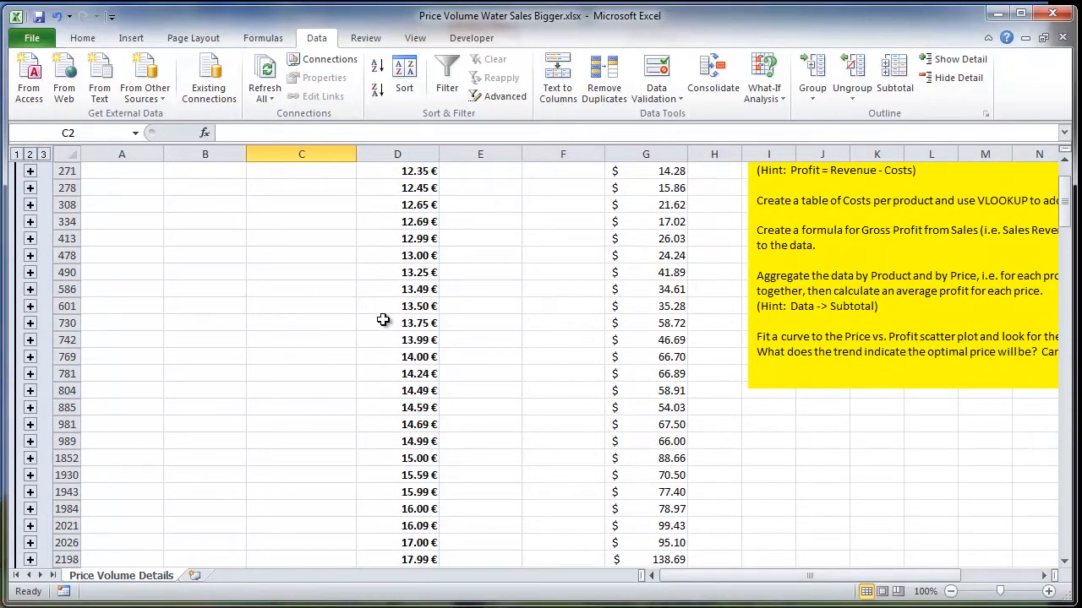
{"action": "scroll", "coordinate": [382, 319], "scroll_direction": "down", "scroll_amount": 2}
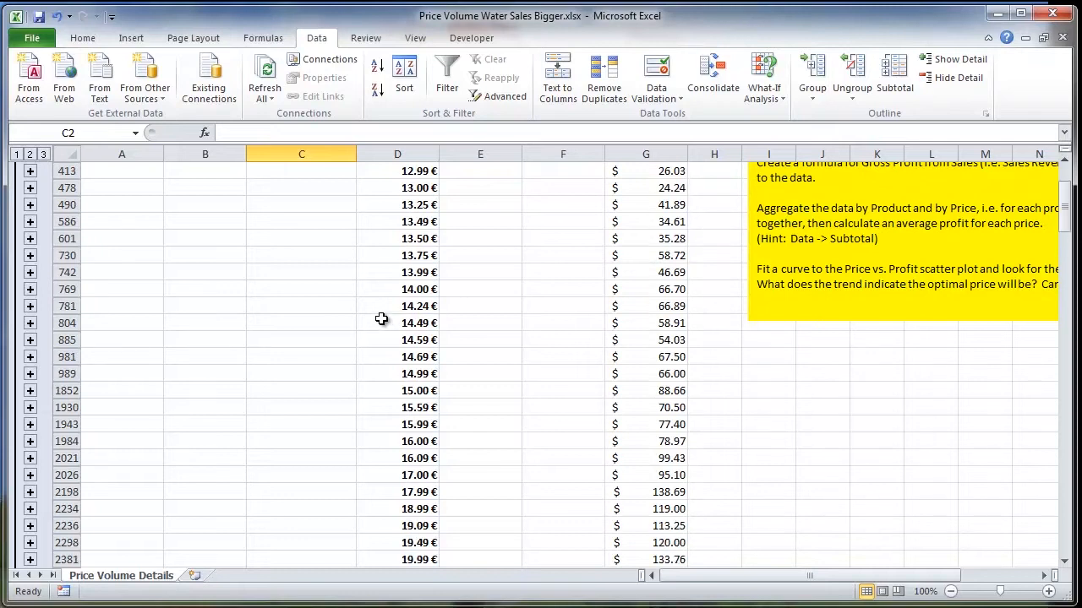
{"action": "scroll", "coordinate": [381, 319], "scroll_direction": "down", "scroll_amount": 4}
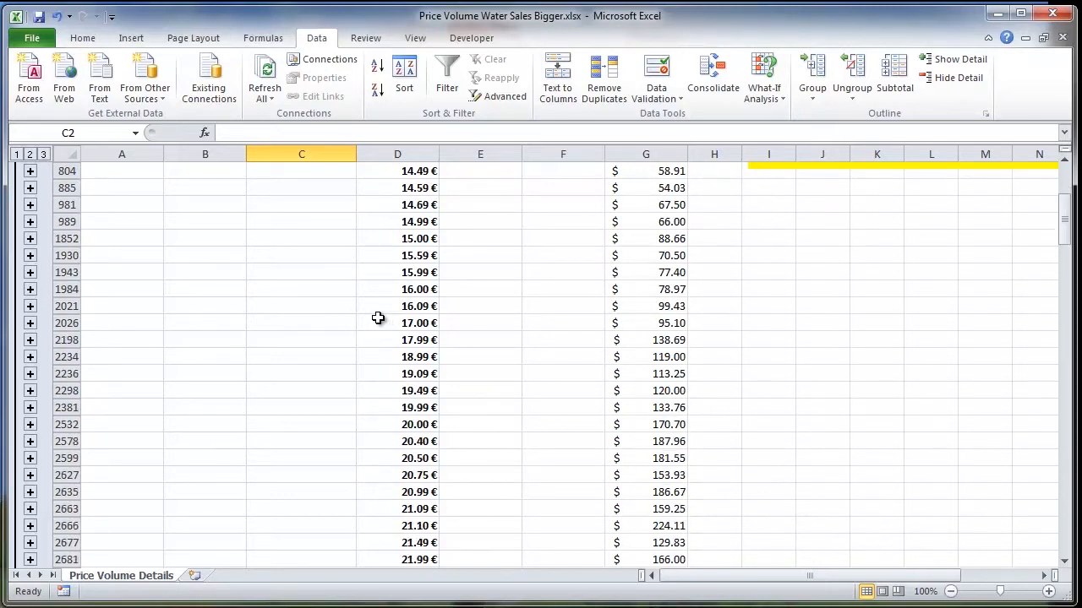
{"action": "scroll", "coordinate": [376, 317], "scroll_direction": "down", "scroll_amount": 2}
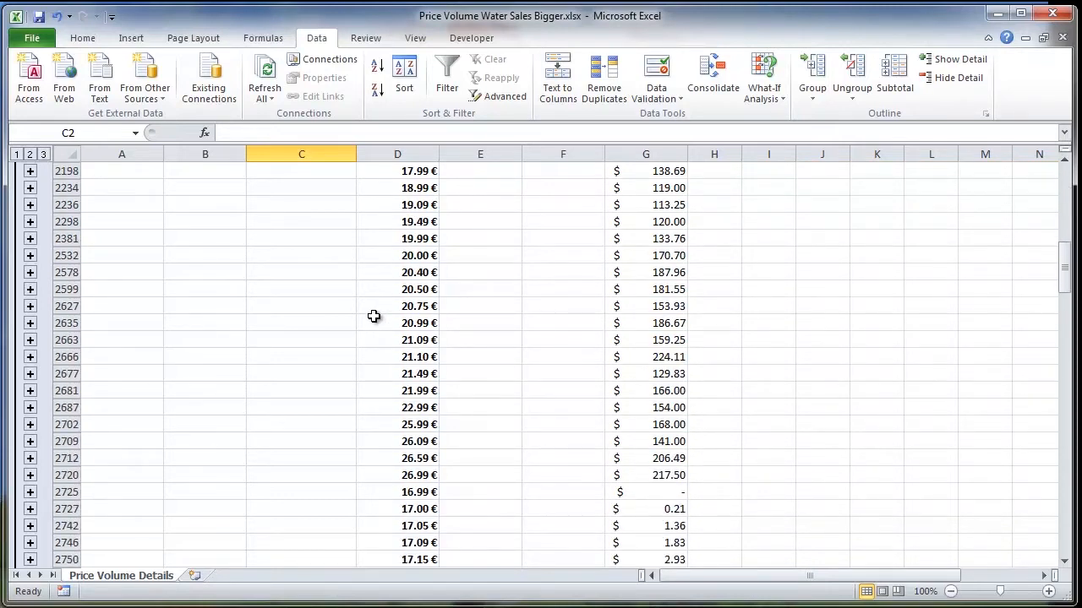
Step: Check which products the neighbouring 26.99 € and 16.99 € price groups belong to by briefly showing their detail rows
{"action": "left_click", "coordinate": [398, 494]}
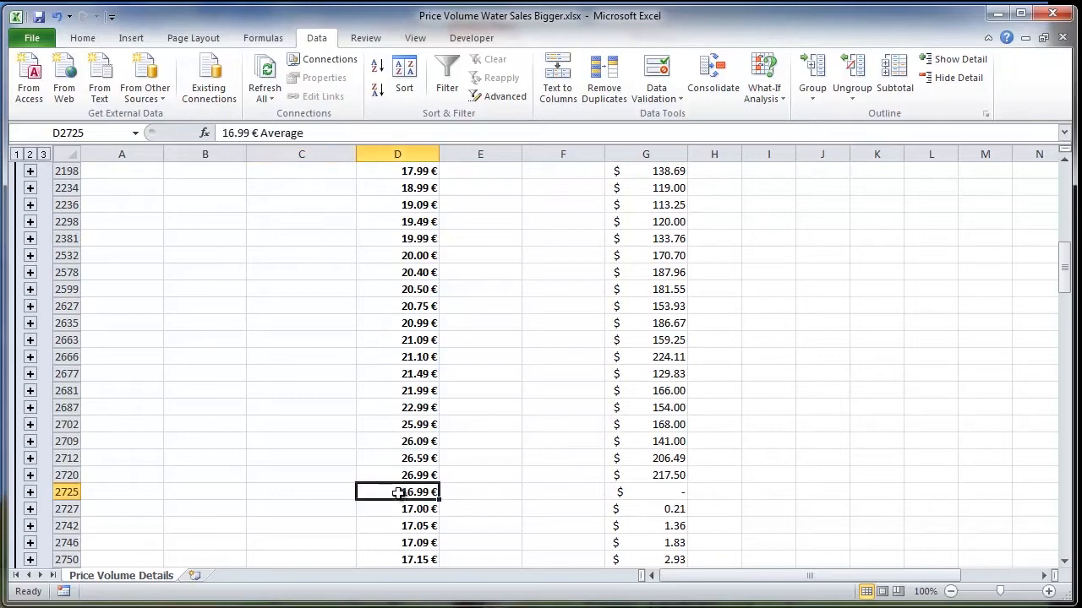
{"action": "left_click", "coordinate": [30, 492]}
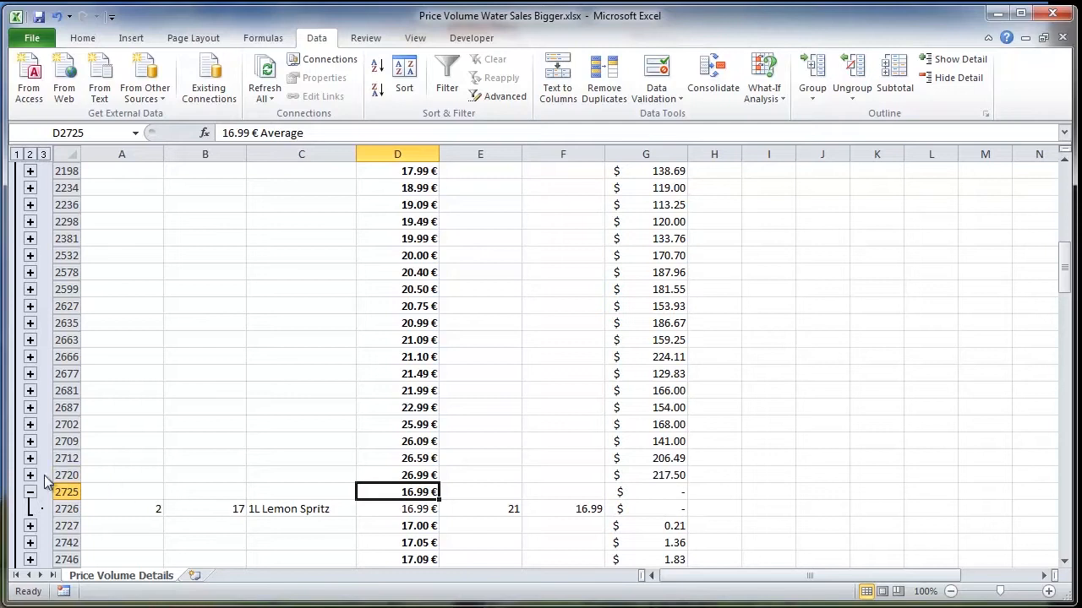
{"action": "left_click", "coordinate": [31, 477]}
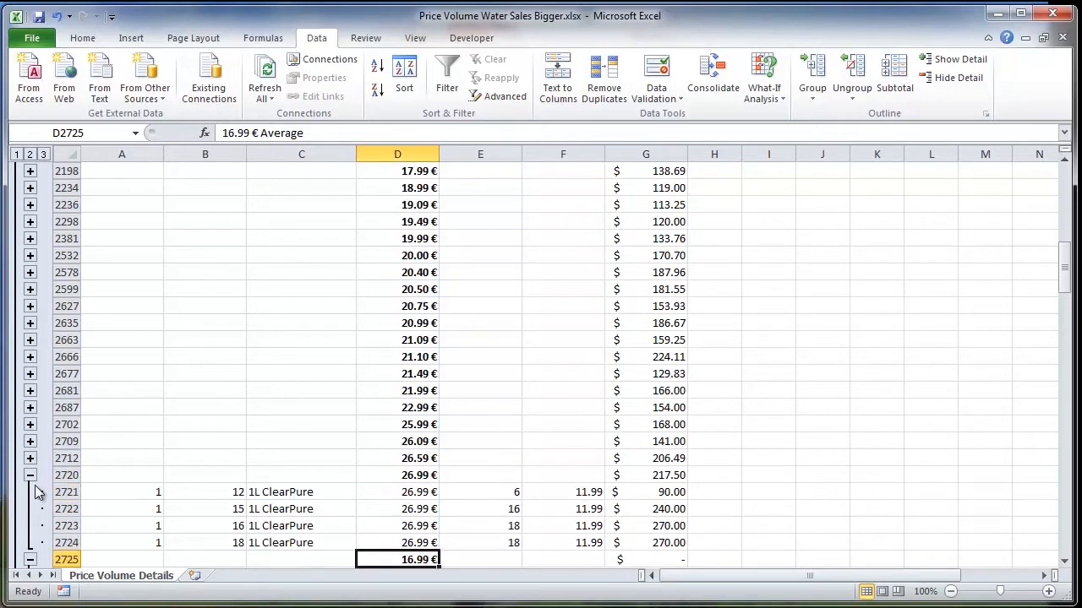
{"action": "left_click", "coordinate": [31, 477]}
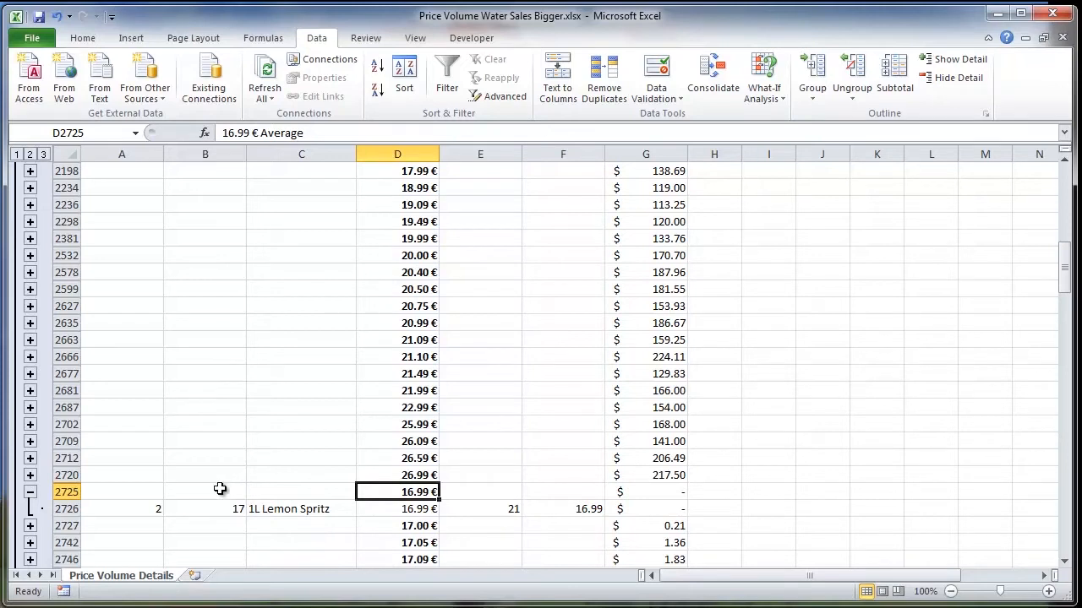
{"action": "left_click", "coordinate": [30, 492]}
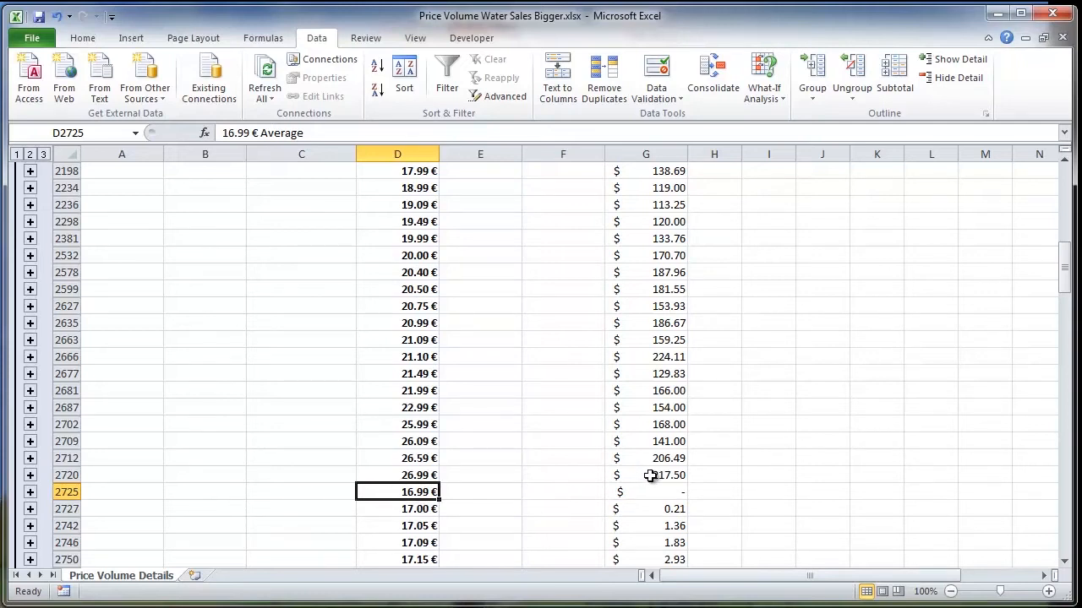
Step: Copy the collapsed range D3:G2720 and add a new worksheet named 1L CLearPure
{"action": "left_click_drag", "start_coordinate": [649, 476], "coordinate": [437, 201]}
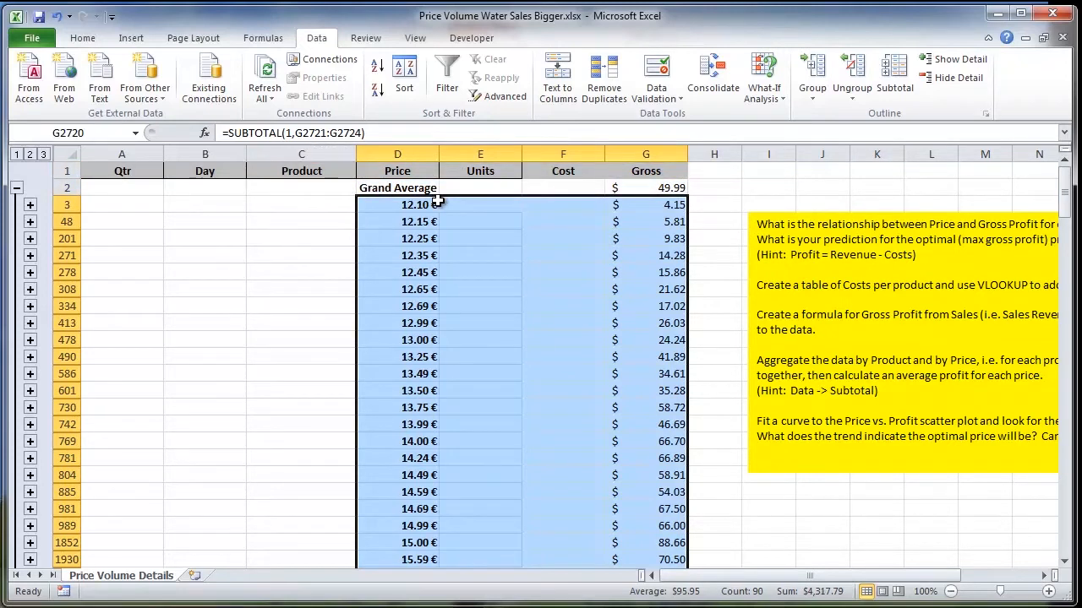
{"action": "key", "text": "ctrl+c"}
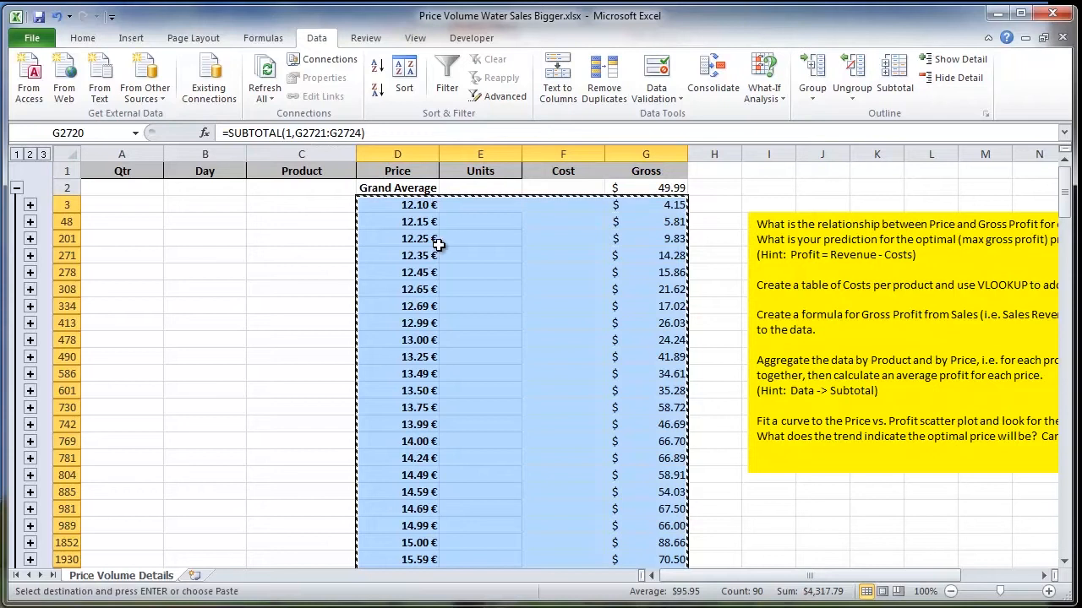
{"action": "left_click", "coordinate": [195, 577]}
{"action": "double_click", "coordinate": [203, 575]}
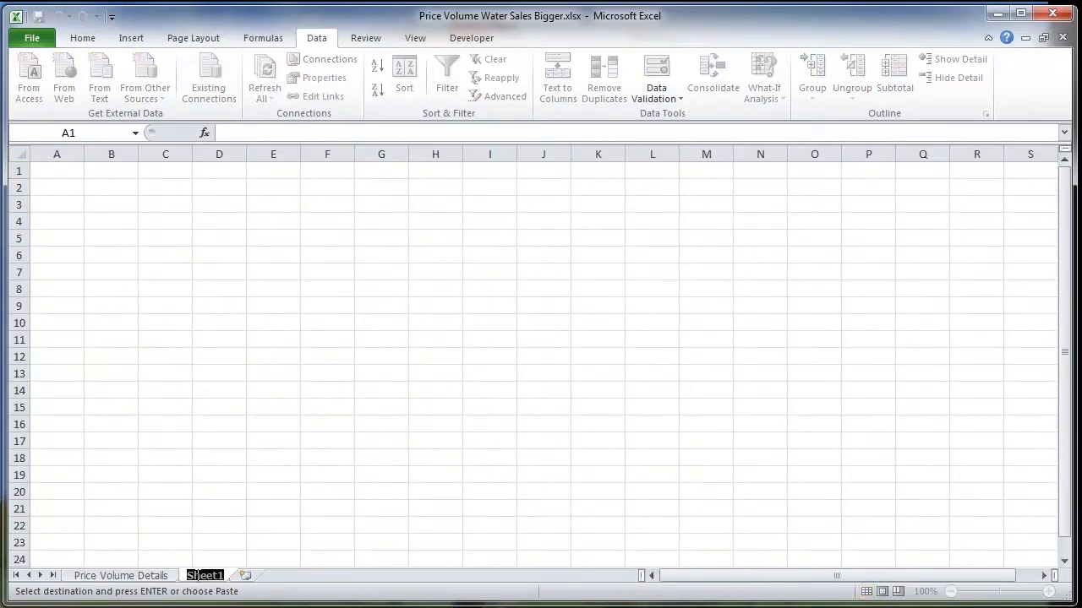
{"action": "type", "text": "1L CLear"}
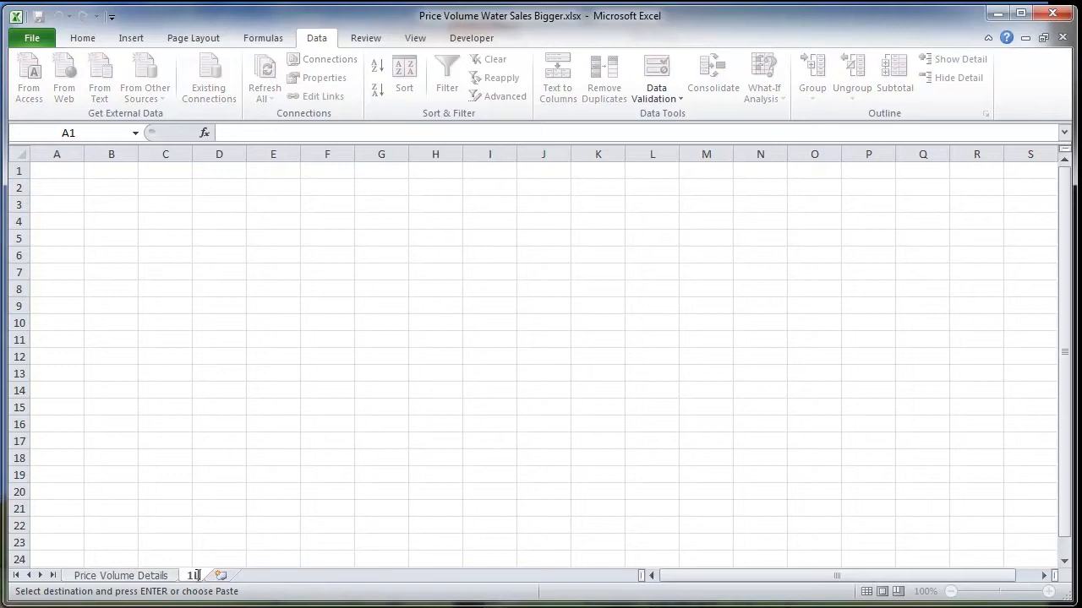
{"action": "type", "text": "Pure"}
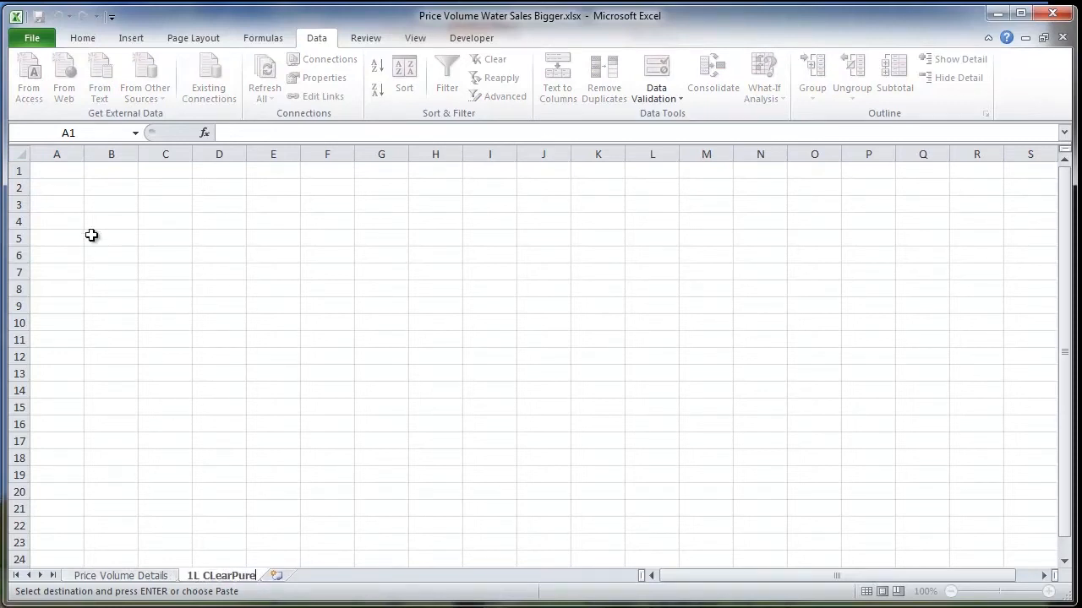
{"action": "left_click", "coordinate": [70, 175]}
{"action": "key", "text": "ctrl+v"}
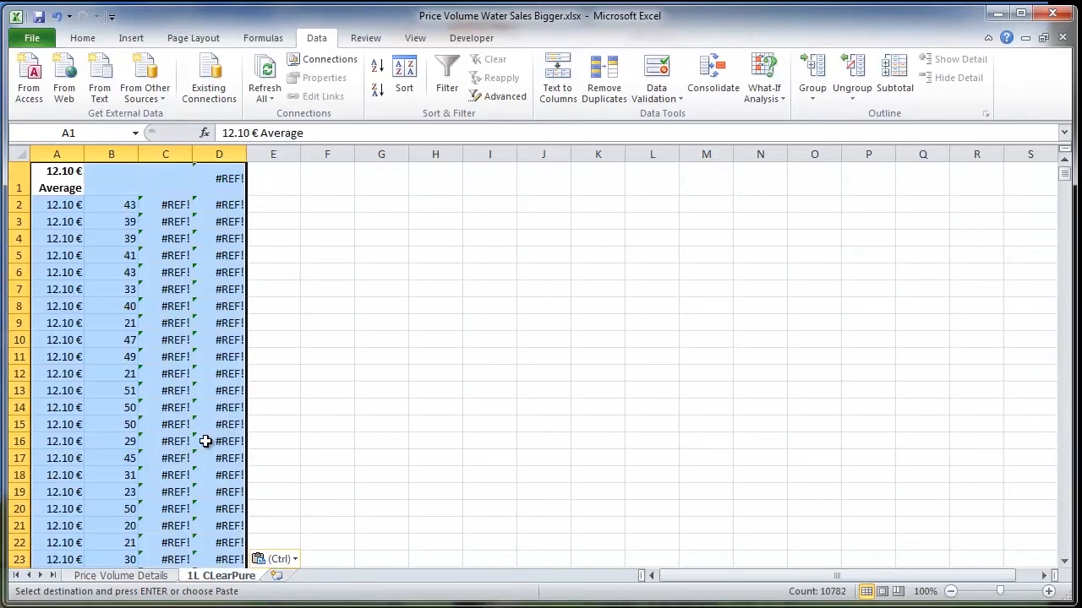
{"action": "key", "text": "Delete"}
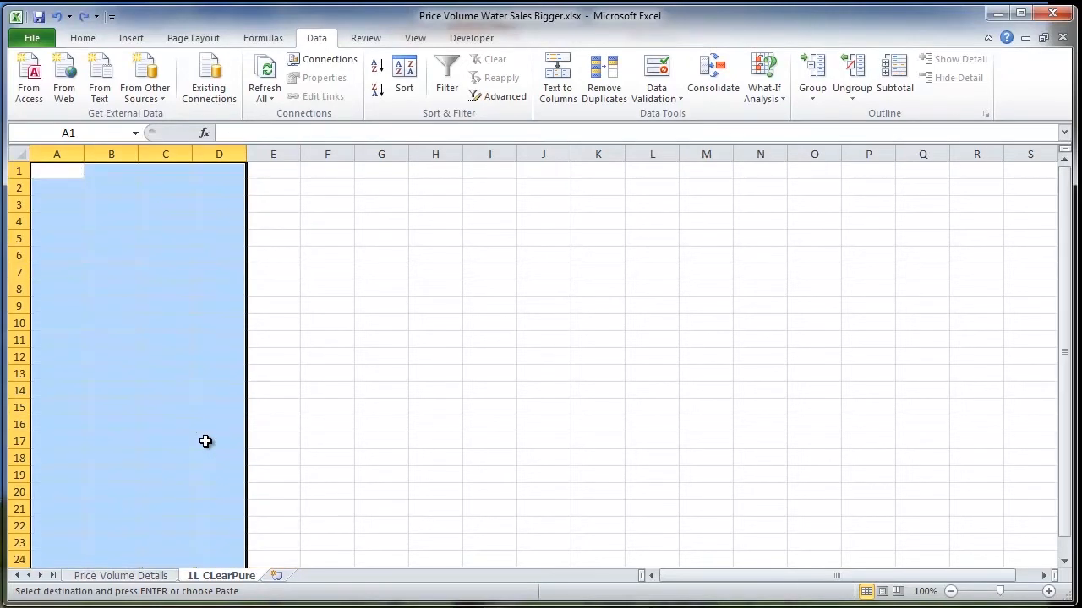
Step: Copy only the visible cells of D3:G2720, paste them at A1 of the 1L CLearPure sheet, and widen column A to fit its labels
{"action": "left_click", "coordinate": [126, 577]}
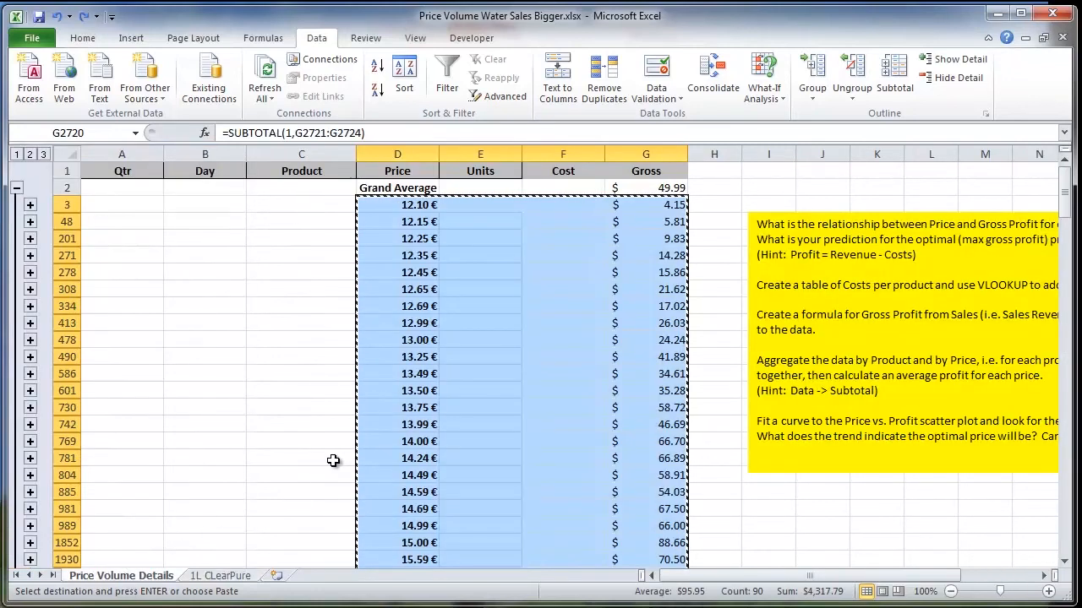
{"action": "scroll", "coordinate": [332, 460], "scroll_direction": "down", "scroll_amount": 10}
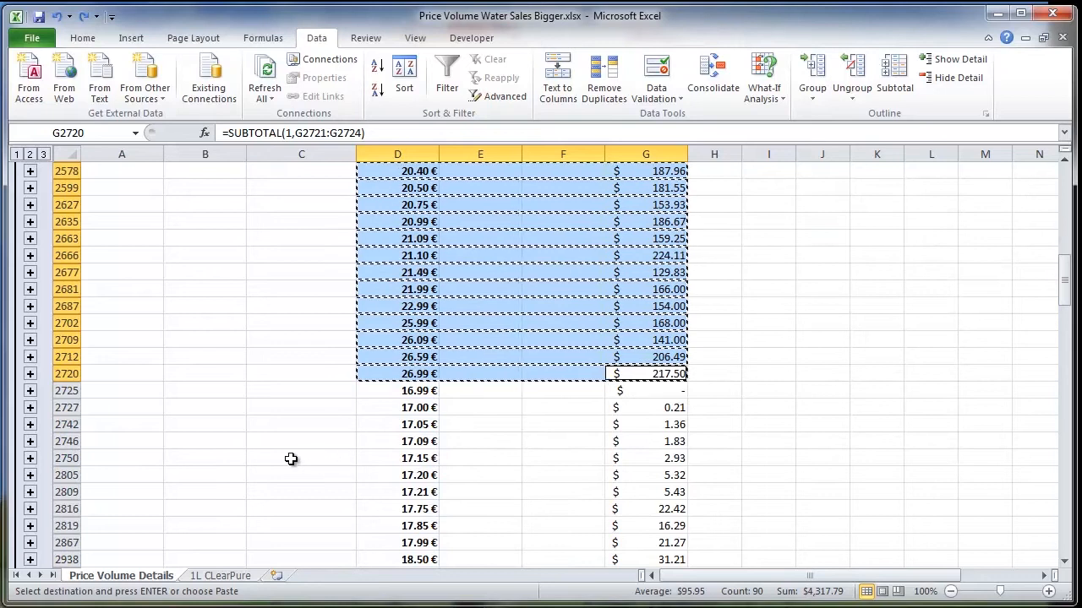
{"action": "left_click", "coordinate": [219, 577]}
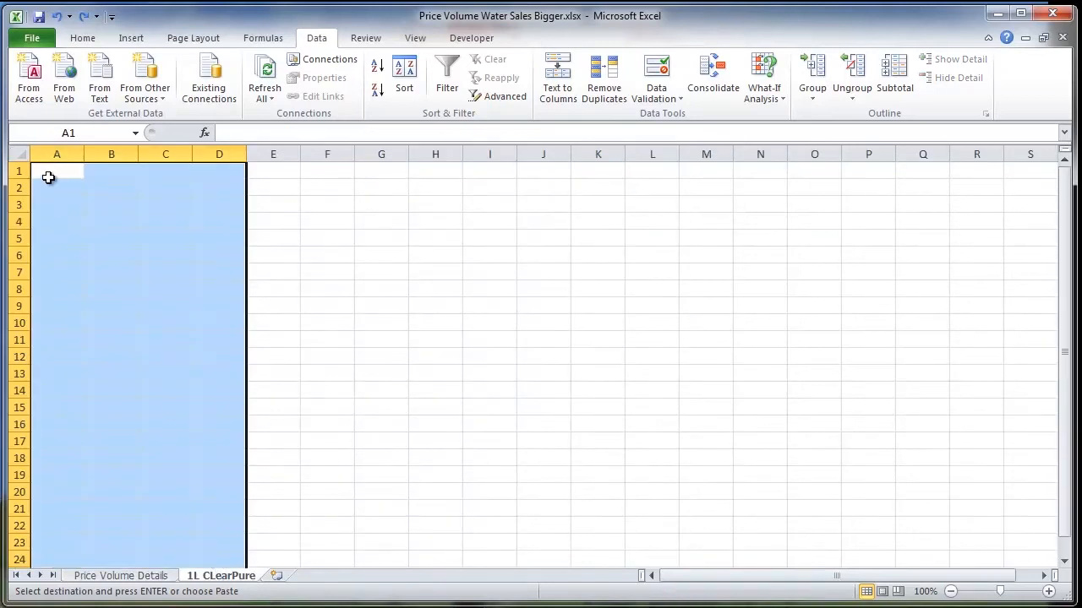
{"action": "left_click", "coordinate": [49, 172]}
{"action": "key", "text": "ctrl+v"}
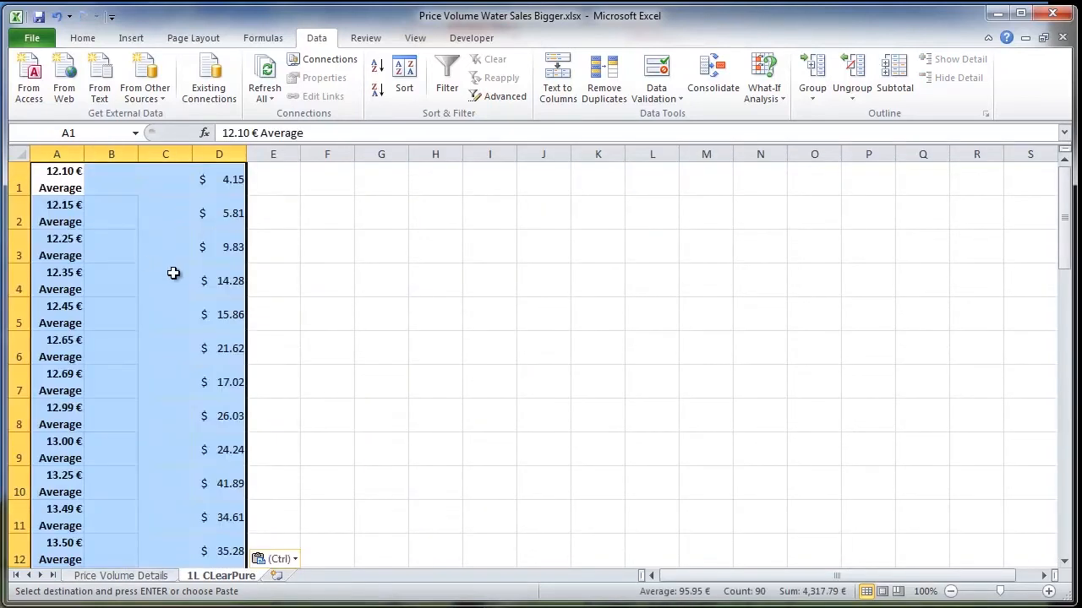
{"action": "double_click", "coordinate": [84, 155]}
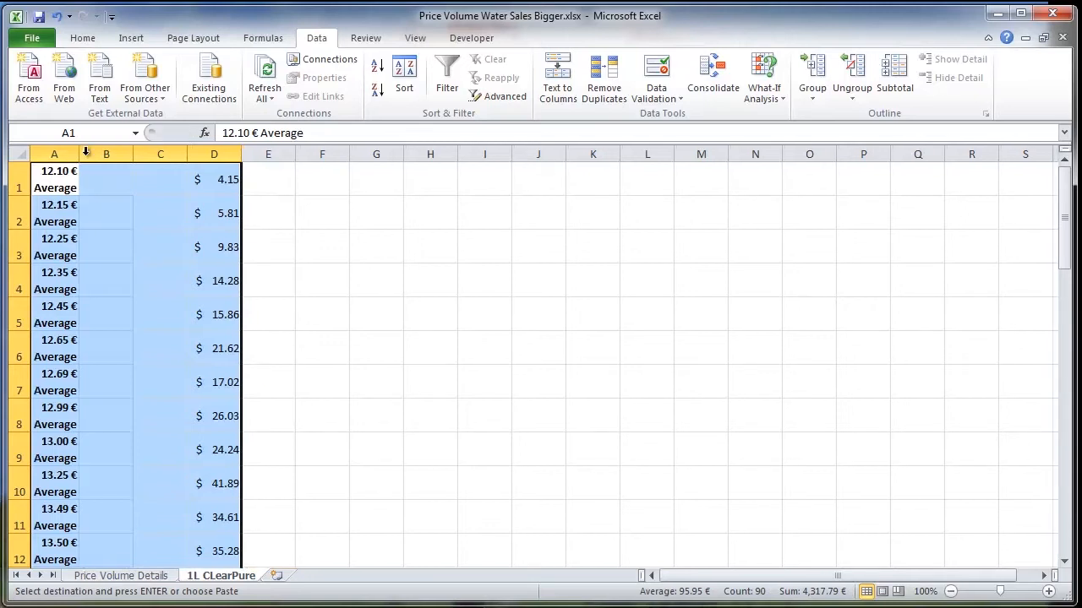
{"action": "left_click_drag", "start_coordinate": [79, 154], "coordinate": [136, 155]}
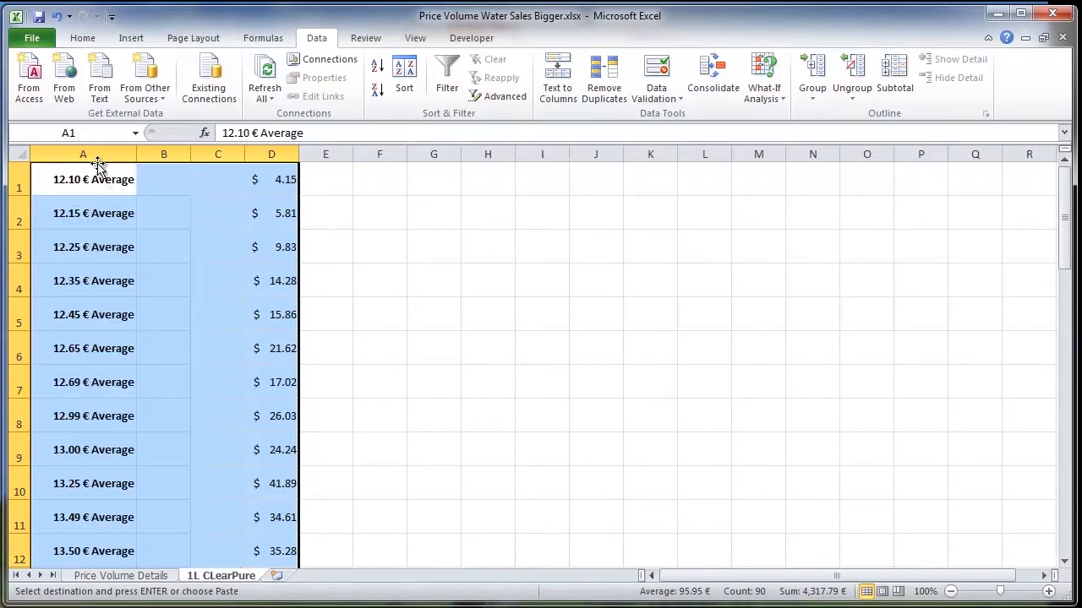
Step: Copy the " € Average" suffix text from the content of cell A1
{"action": "left_click", "coordinate": [97, 156]}
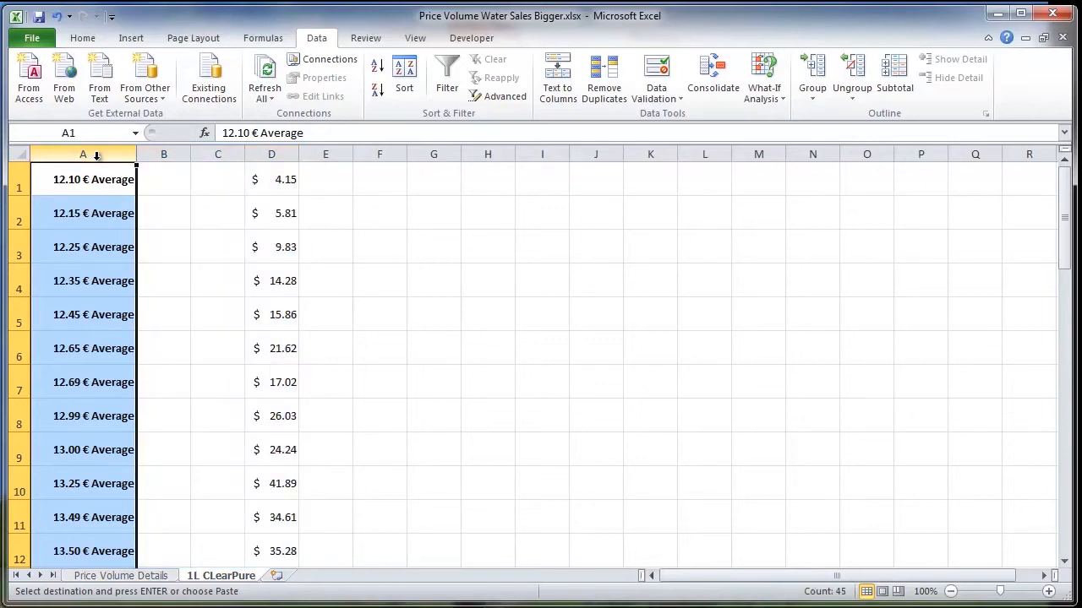
{"action": "left_click_drag", "start_coordinate": [250, 135], "coordinate": [304, 135]}
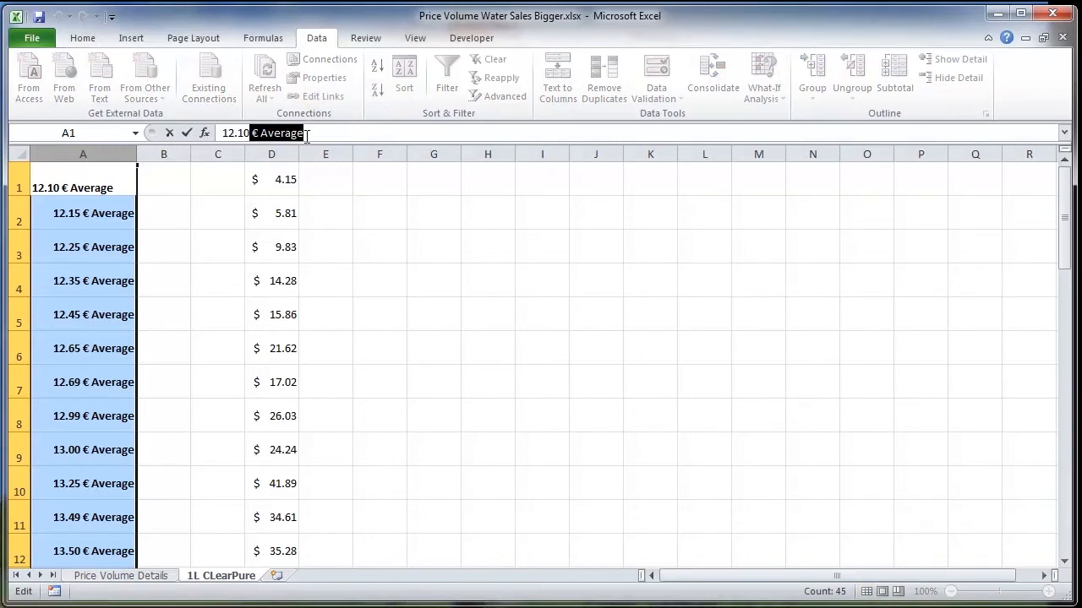
{"action": "left_click", "coordinate": [105, 211]}
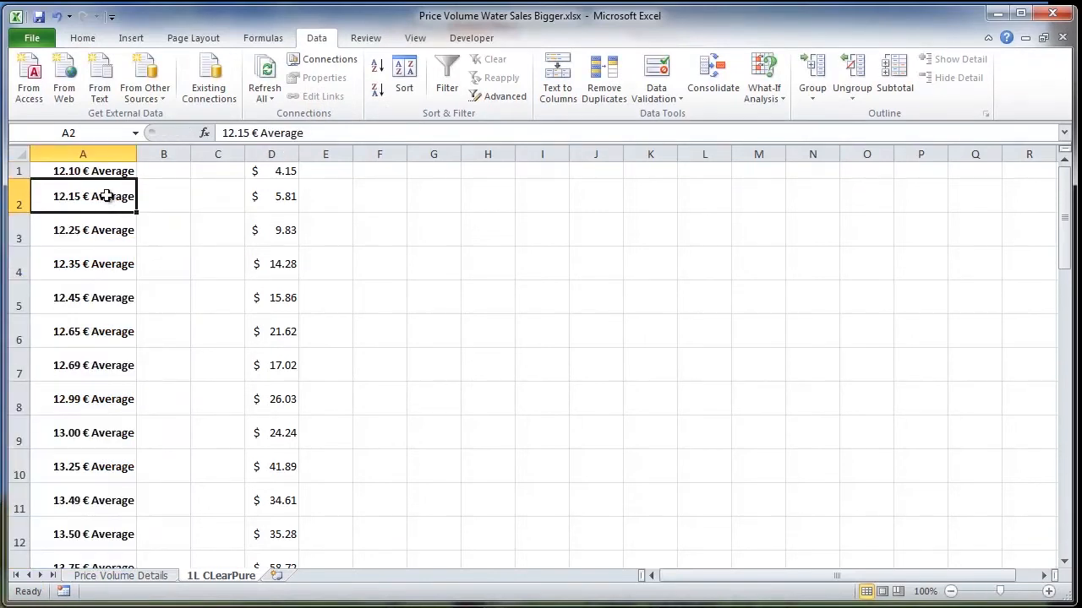
Step: Replace every " € Average" in column A with nothing so only the prices remain
{"action": "left_click", "coordinate": [107, 153]}
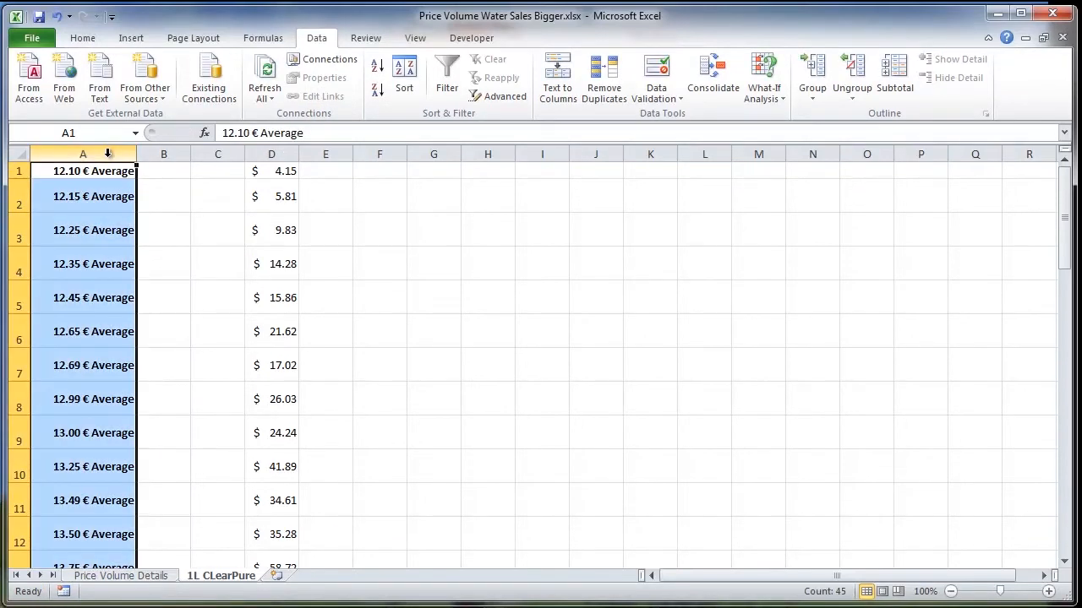
{"action": "left_click", "coordinate": [88, 40]}
{"action": "left_click", "coordinate": [1043, 90]}
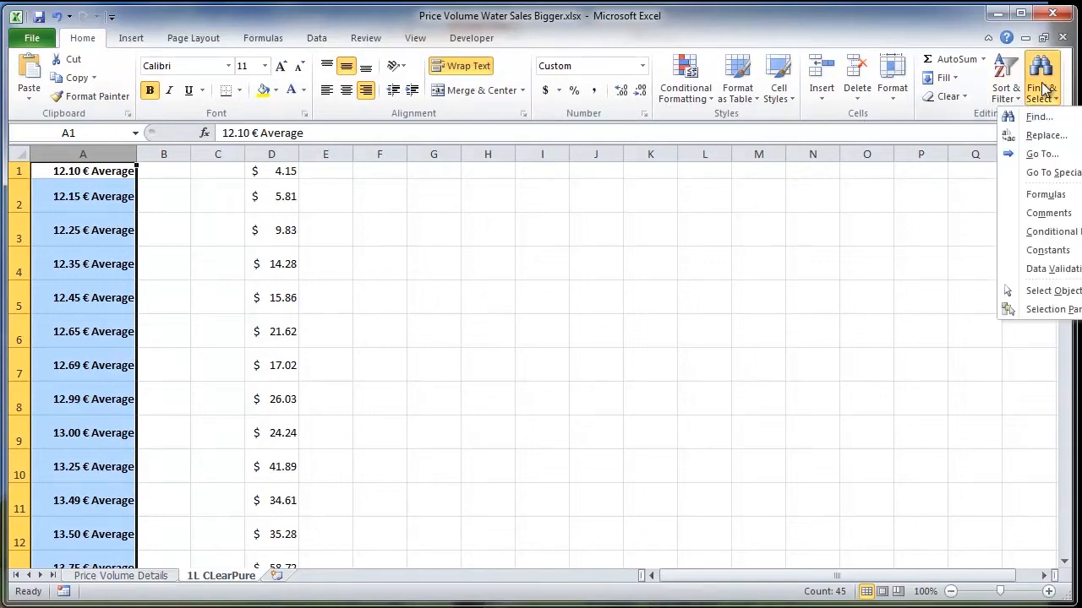
{"action": "left_click", "coordinate": [1045, 135]}
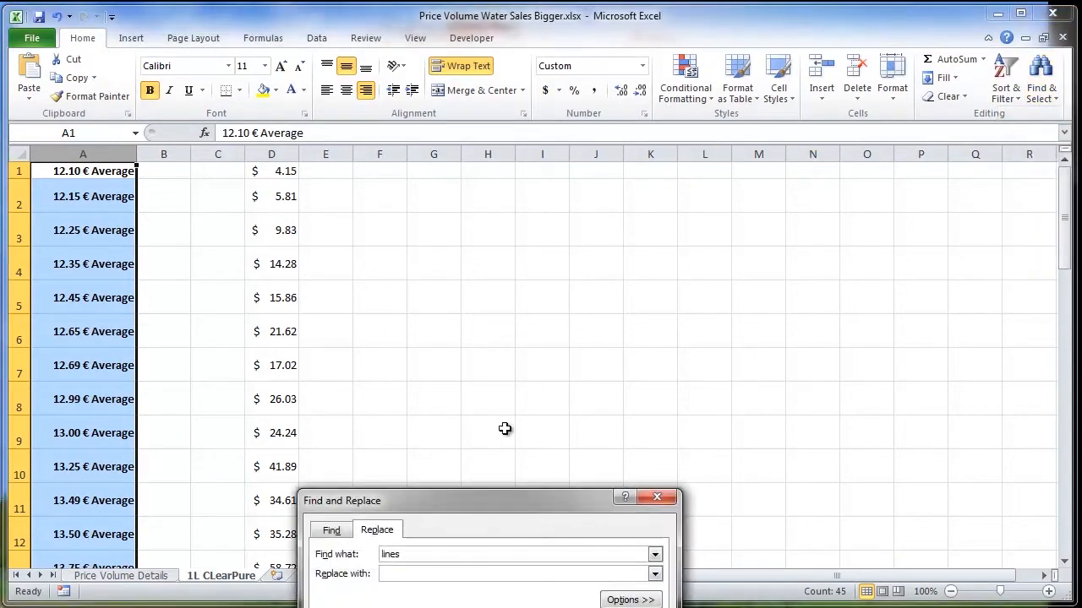
{"action": "left_click_drag", "start_coordinate": [405, 556], "coordinate": [363, 560]}
{"action": "type", "text": "€ Average"}
{"action": "left_click_drag", "start_coordinate": [416, 501], "coordinate": [409, 285]}
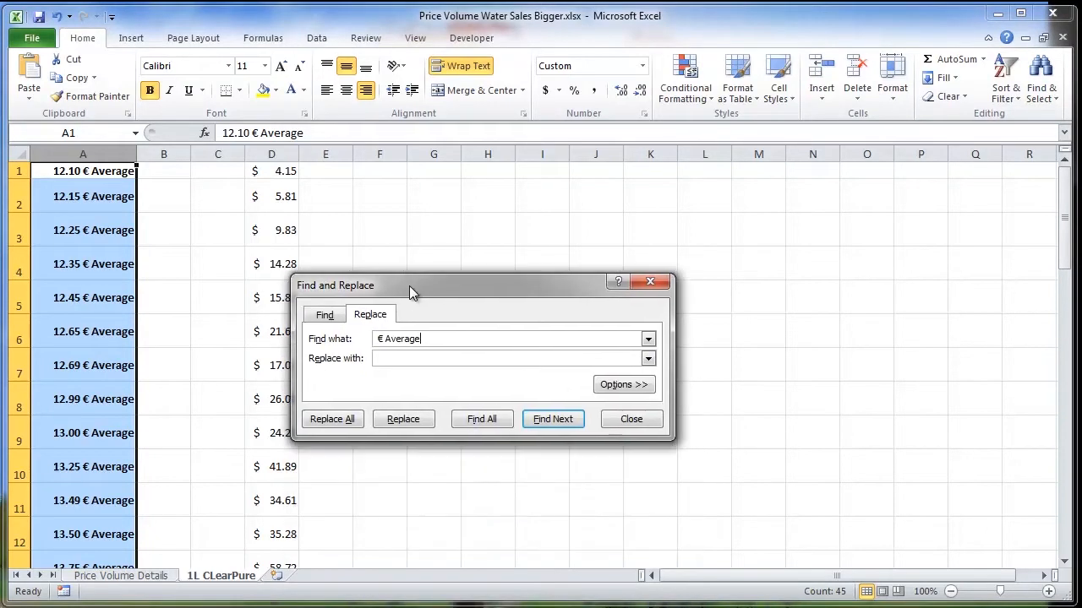
{"action": "left_click", "coordinate": [356, 422]}
{"action": "left_click", "coordinate": [478, 433]}
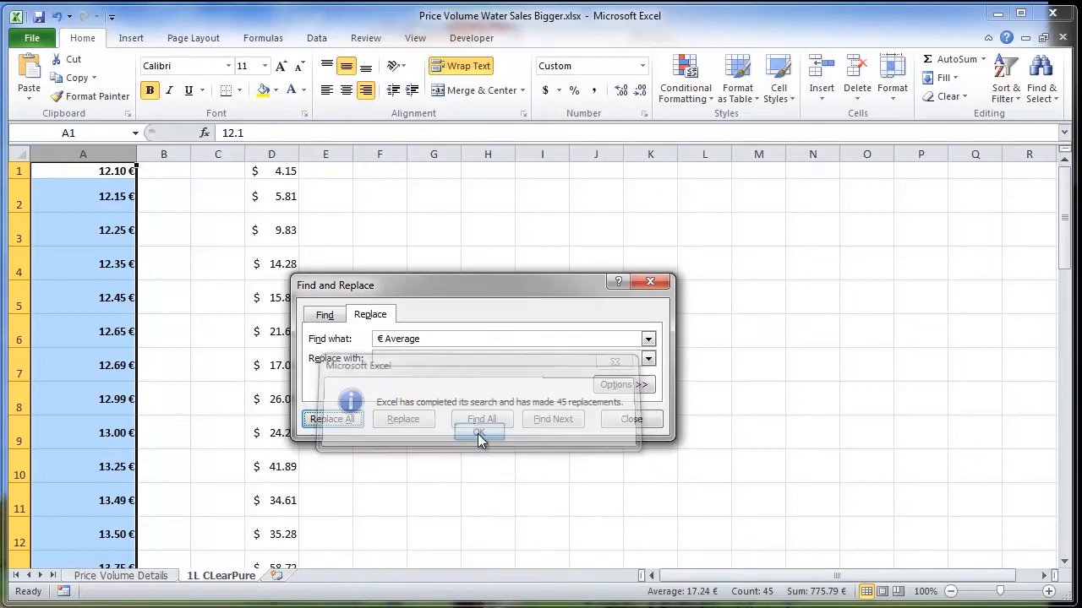
{"action": "left_click", "coordinate": [625, 420]}
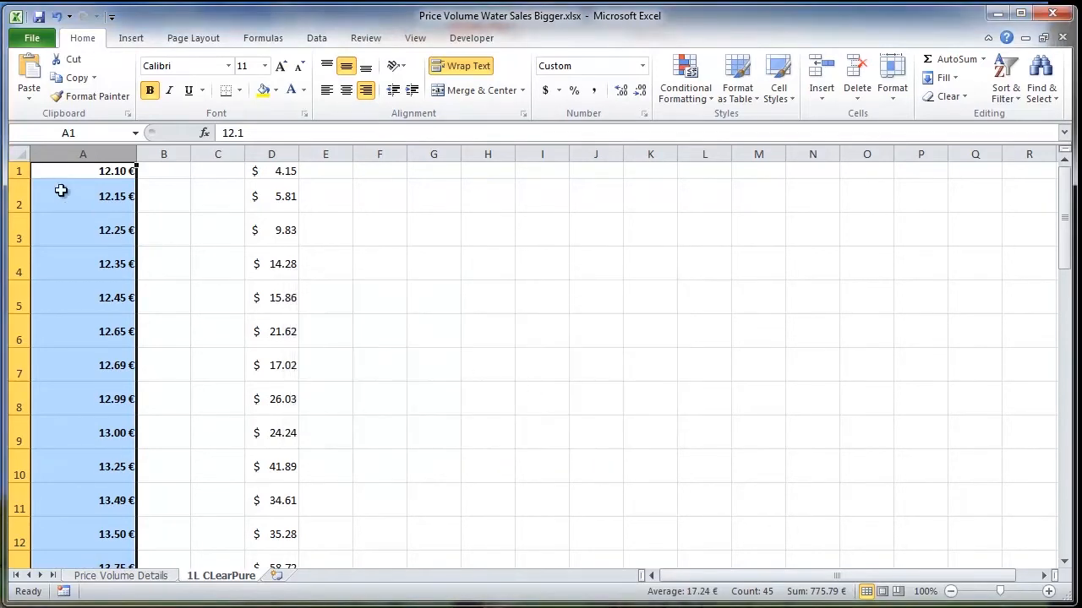
Step: Reduce the height of all rows in the sheet to a single line of text
{"action": "left_click", "coordinate": [24, 159]}
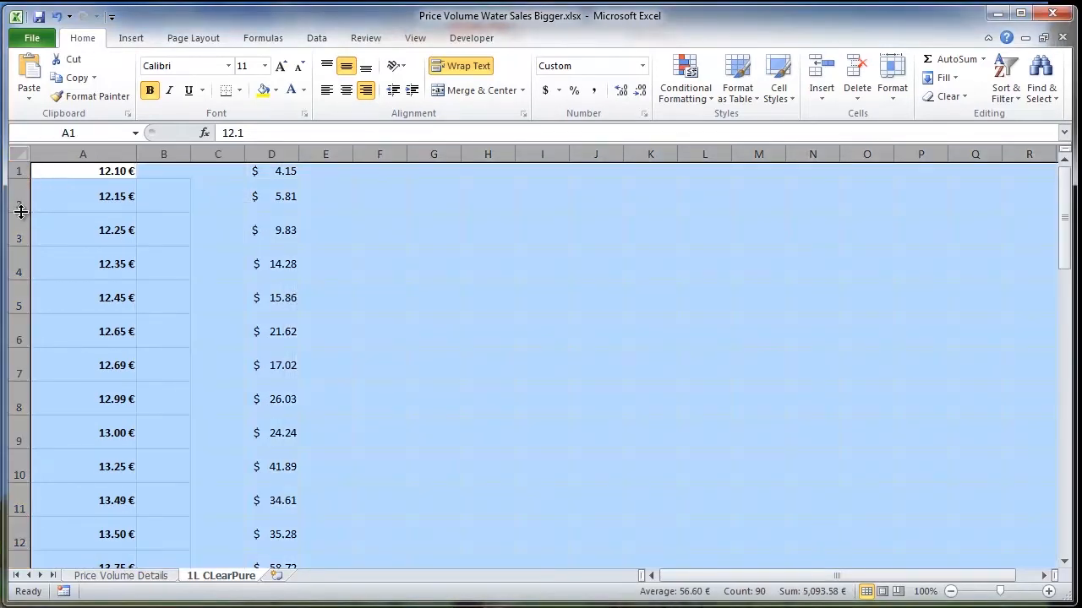
{"action": "left_click_drag", "start_coordinate": [19, 212], "coordinate": [19, 196]}
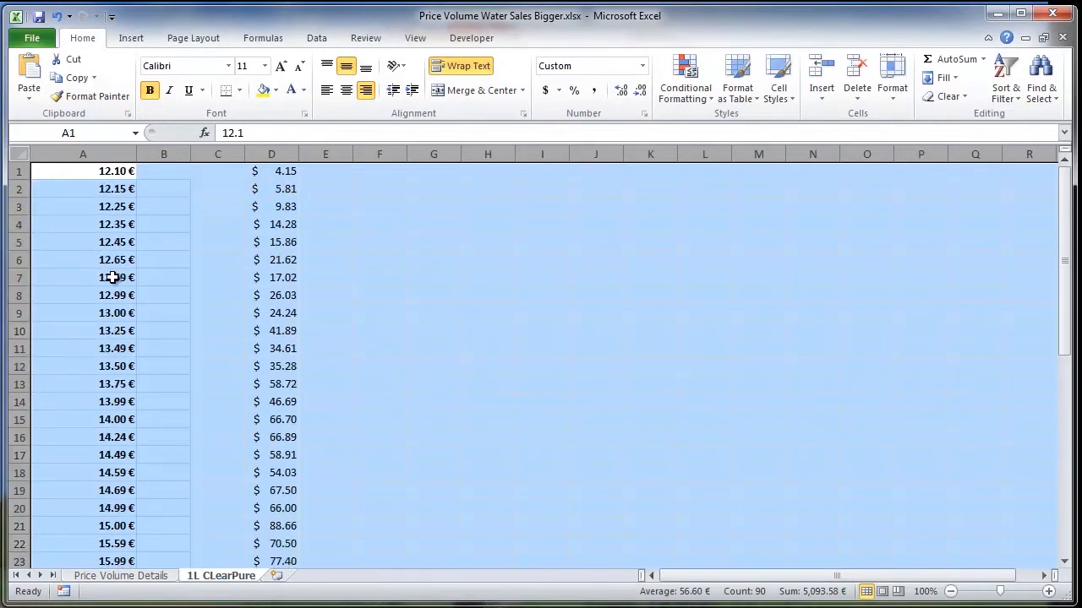
{"action": "left_click", "coordinate": [119, 238]}
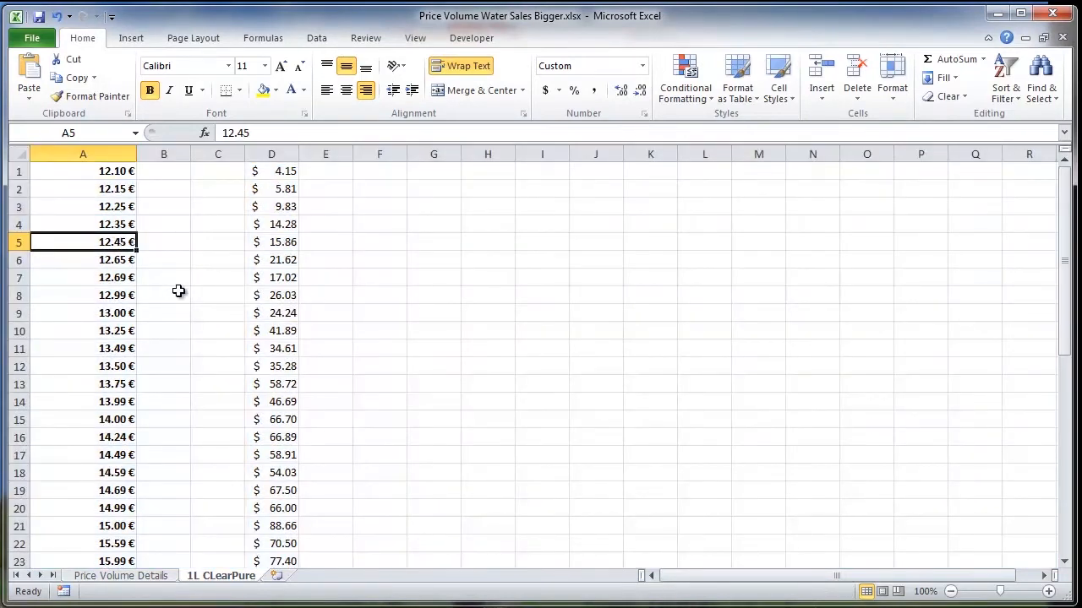
Step: Insert a blank row above the first price row
{"action": "left_click", "coordinate": [17, 170]}
{"action": "right_click", "coordinate": [17, 172]}
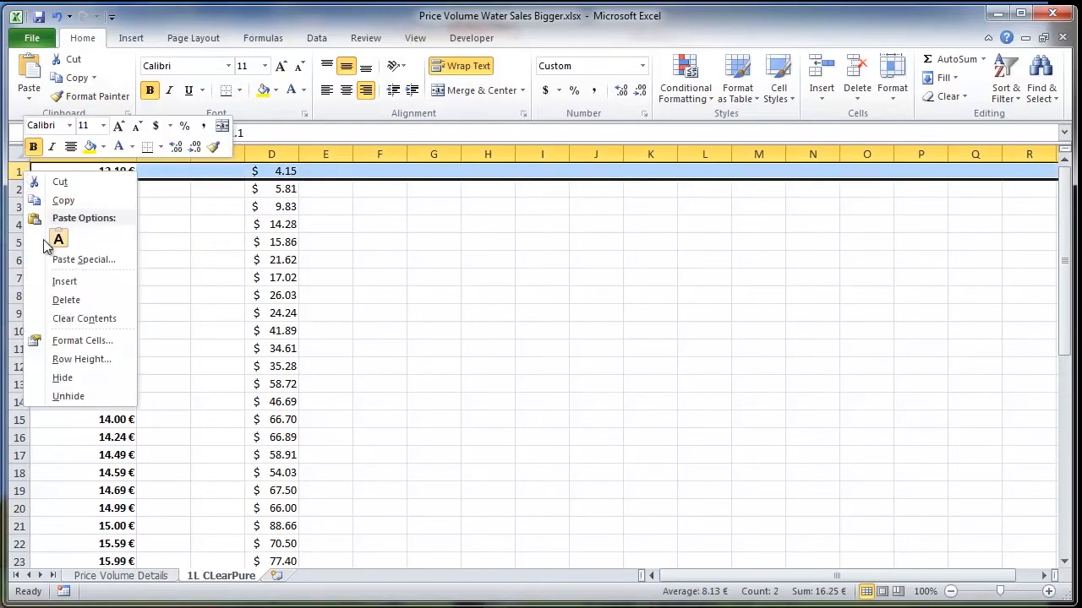
{"action": "left_click", "coordinate": [64, 282]}
Step: Enter the headers Price in A1 and Gross in D1
{"action": "left_click", "coordinate": [91, 172]}
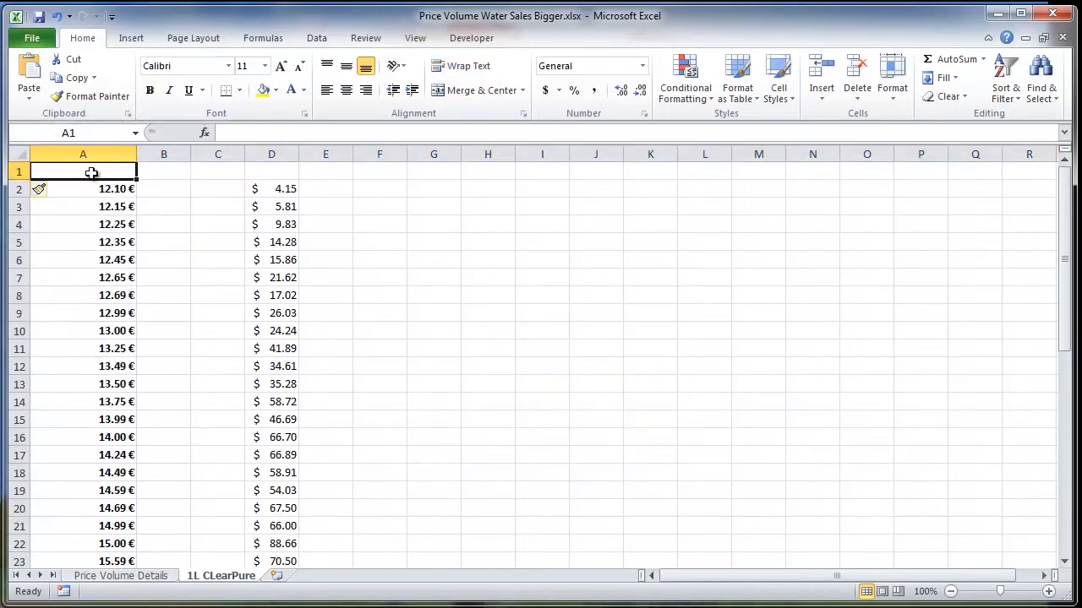
{"action": "type", "text": "Pric"}
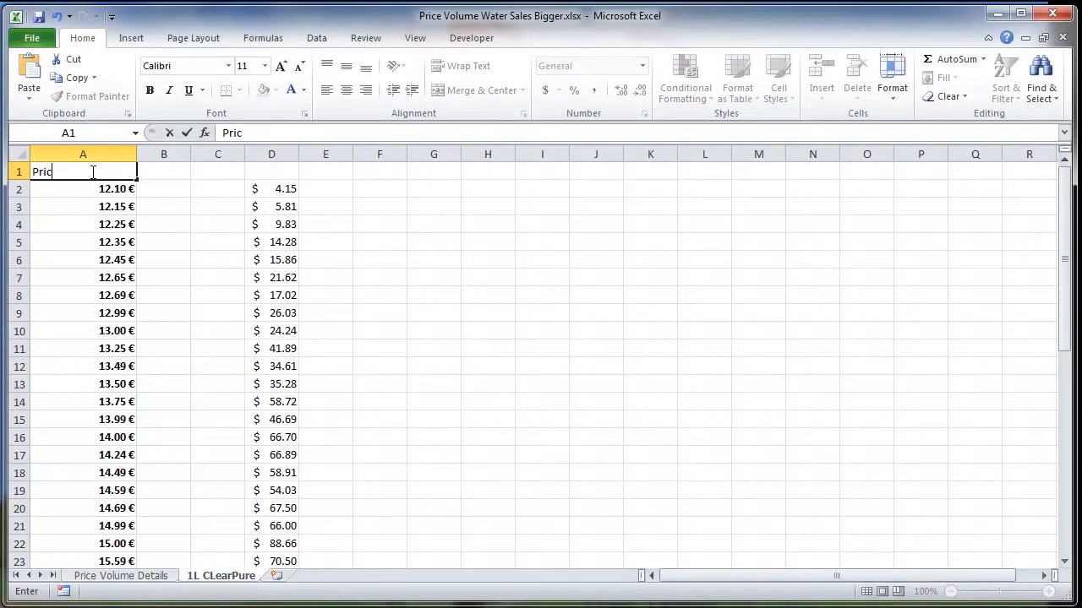
{"action": "key", "text": "Tab"}
{"action": "key", "text": "Tab"}
{"action": "key", "text": "Tab"}
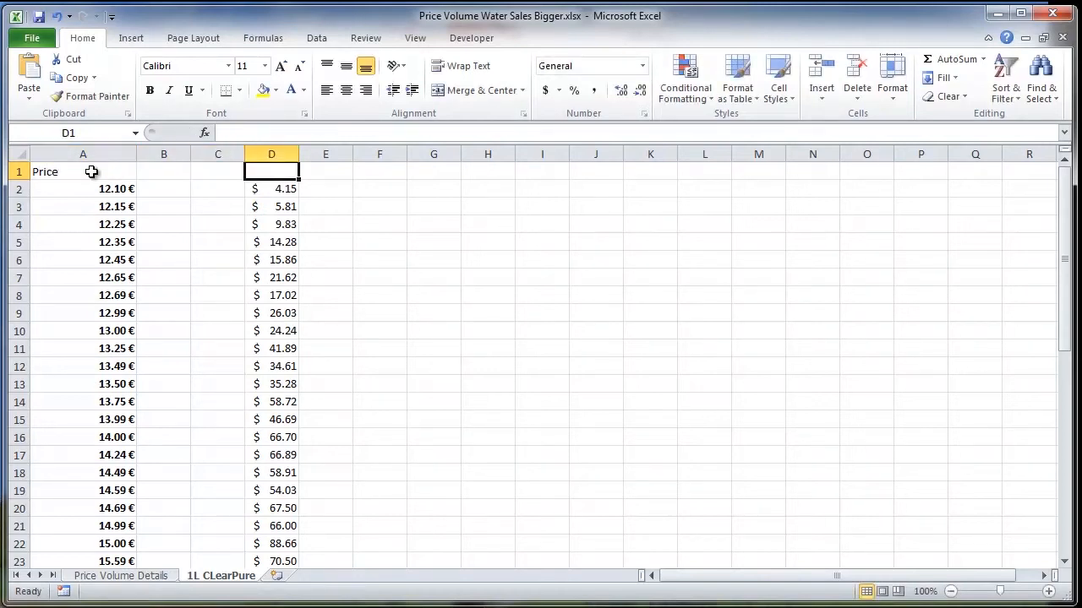
{"action": "type", "text": "Gross"}
{"action": "left_click", "coordinate": [195, 238]}
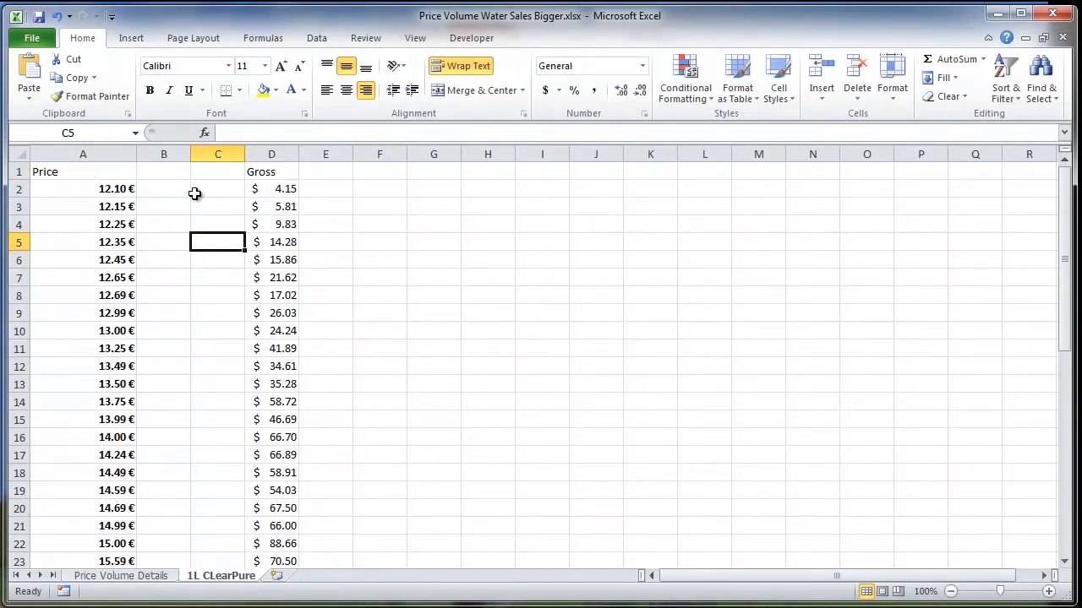
Step: Delete the empty columns B and C between the prices and the gross values
{"action": "left_click_drag", "start_coordinate": [178, 154], "coordinate": [214, 155]}
{"action": "right_click", "coordinate": [217, 156]}
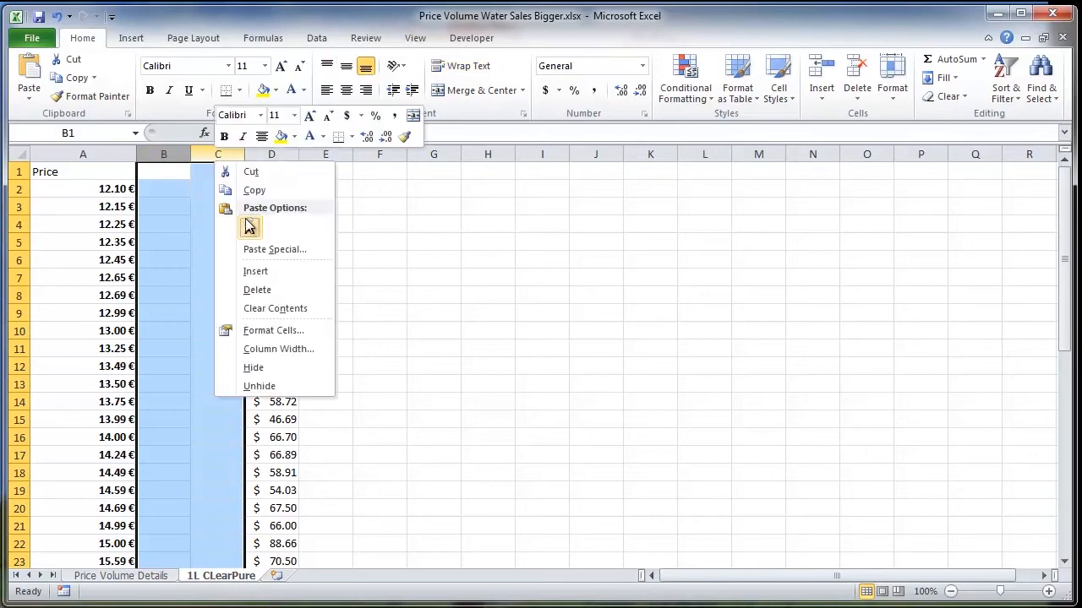
{"action": "left_click", "coordinate": [271, 287]}
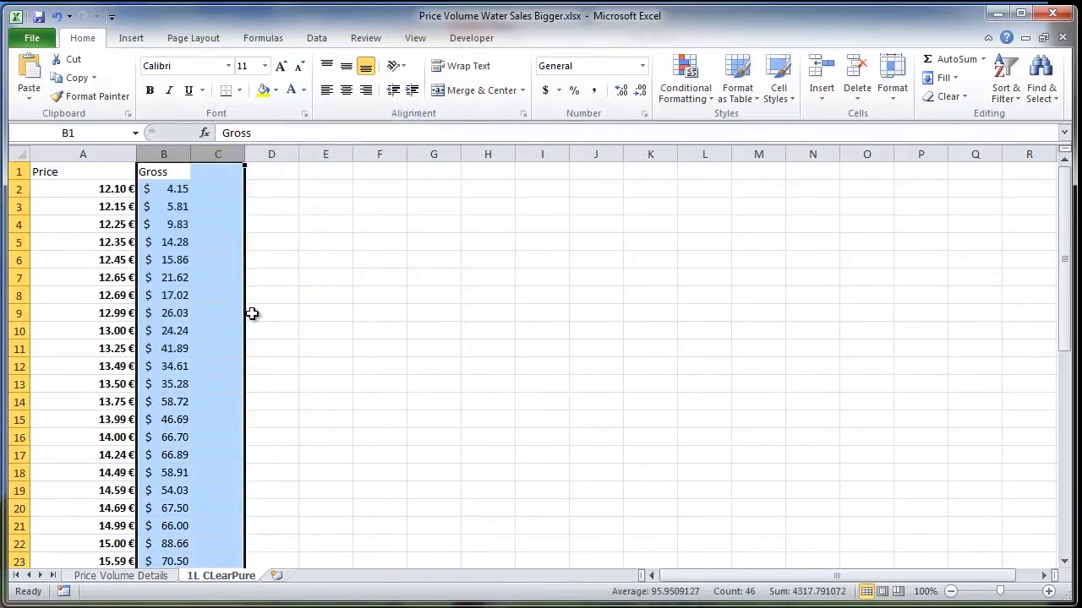
Step: Insert a markers-only scatter chart from the price and gross data in A2:B46
{"action": "left_click_drag", "start_coordinate": [87, 193], "coordinate": [152, 524]}
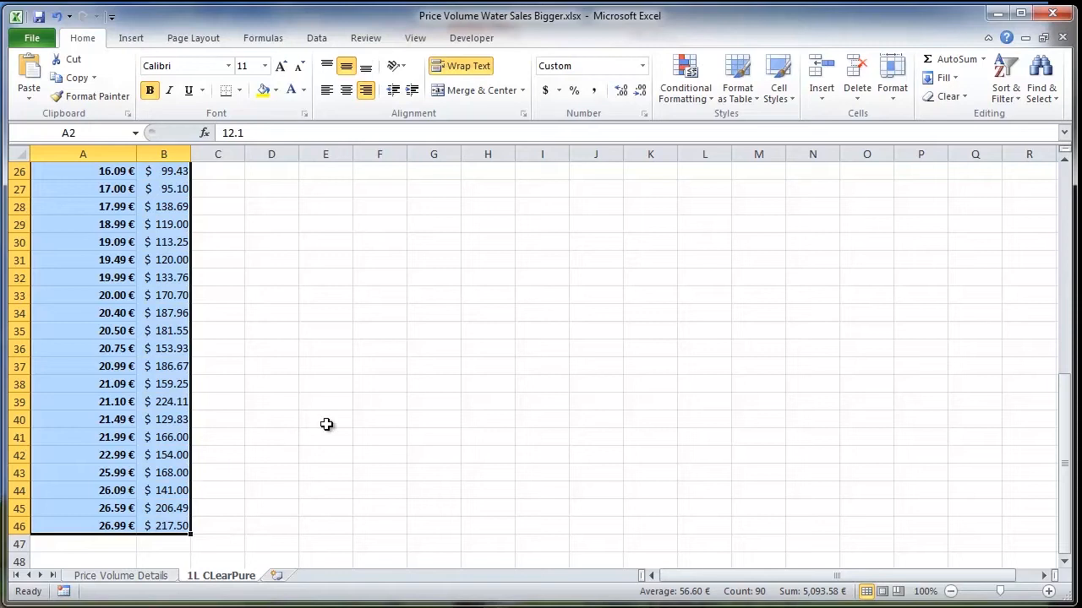
{"action": "left_click", "coordinate": [131, 40]}
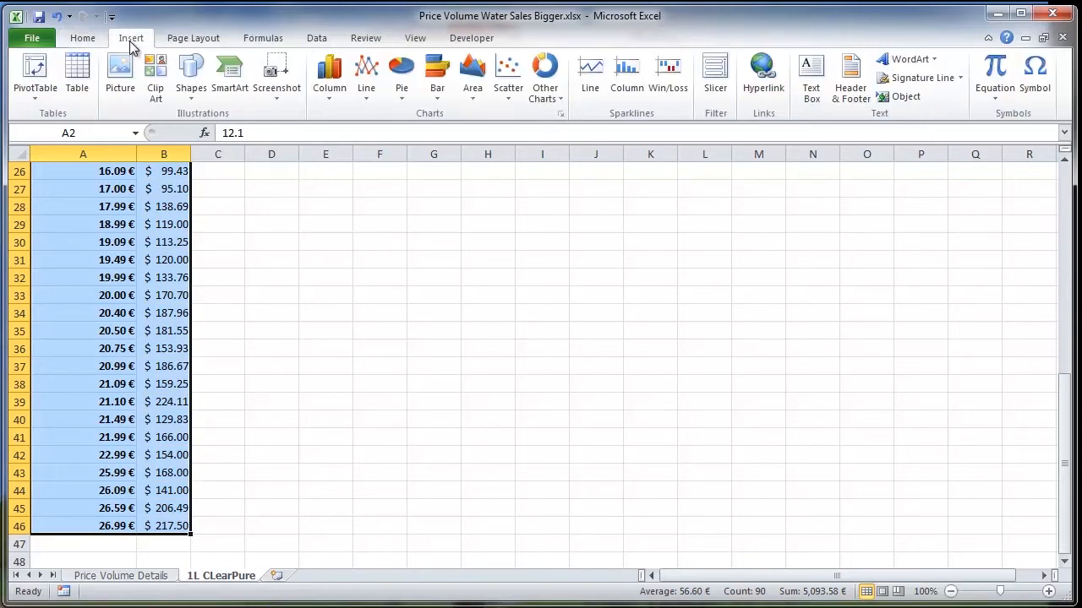
{"action": "left_click", "coordinate": [509, 88]}
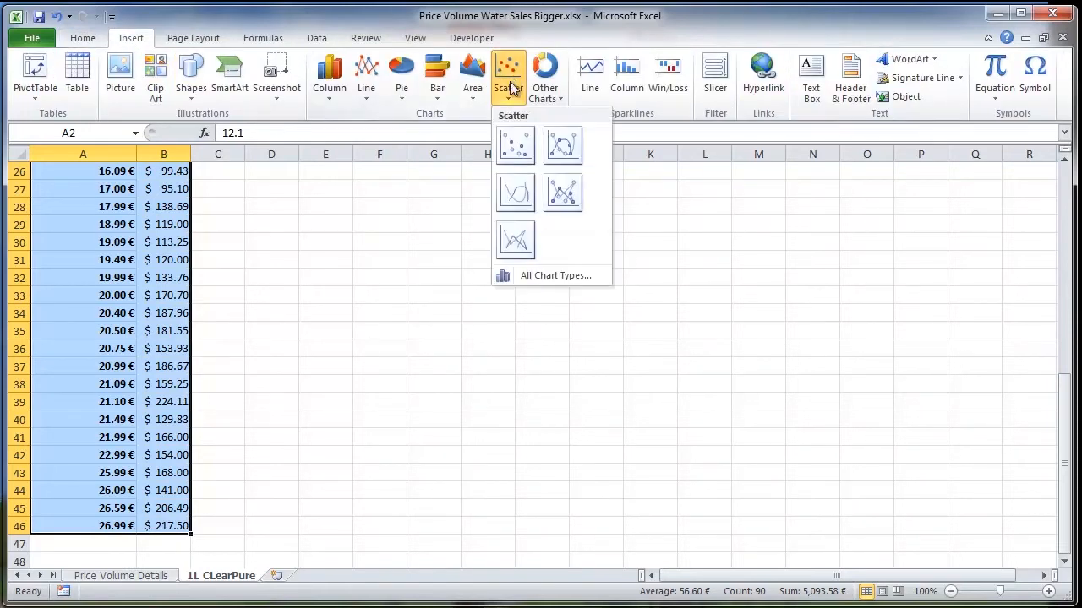
{"action": "left_click", "coordinate": [515, 145]}
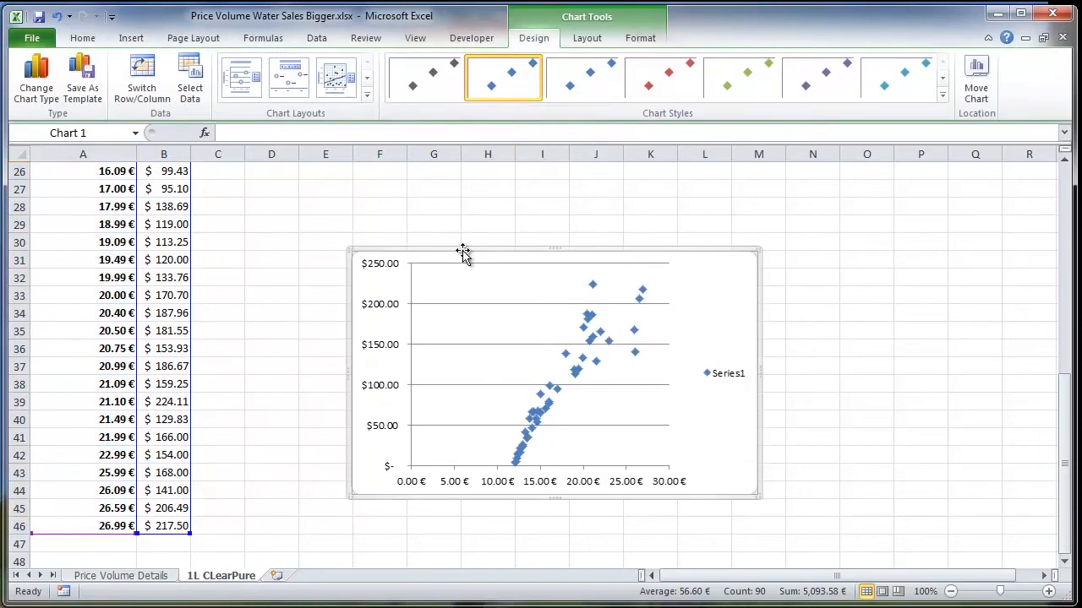
Step: Move the chart next to the first rows of data and delete its legend
{"action": "left_click_drag", "start_coordinate": [463, 252], "coordinate": [388, 219]}
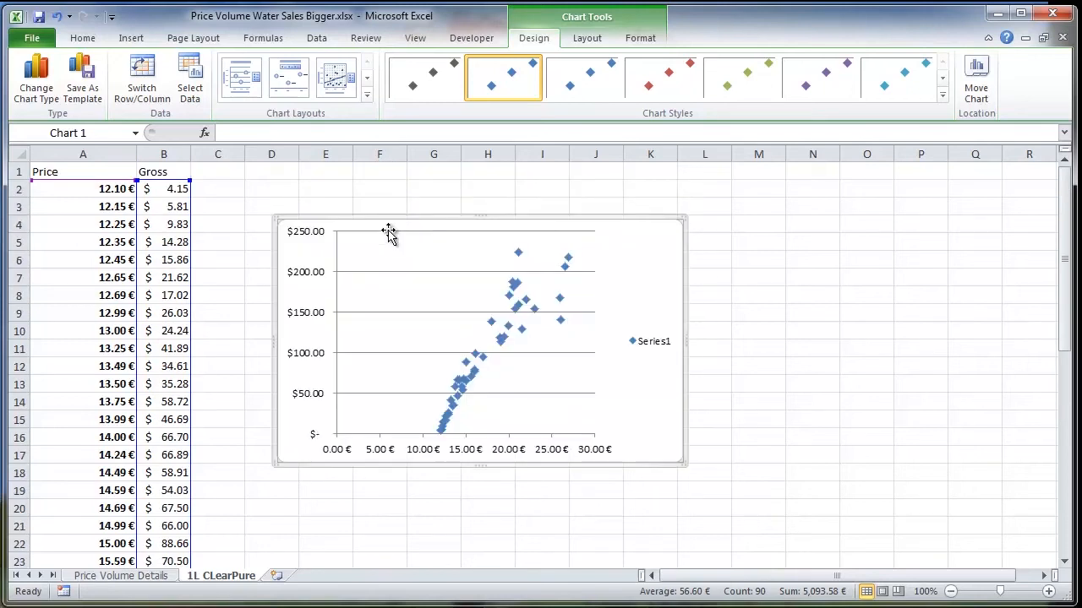
{"action": "left_click", "coordinate": [647, 343]}
{"action": "key", "text": "Delete"}
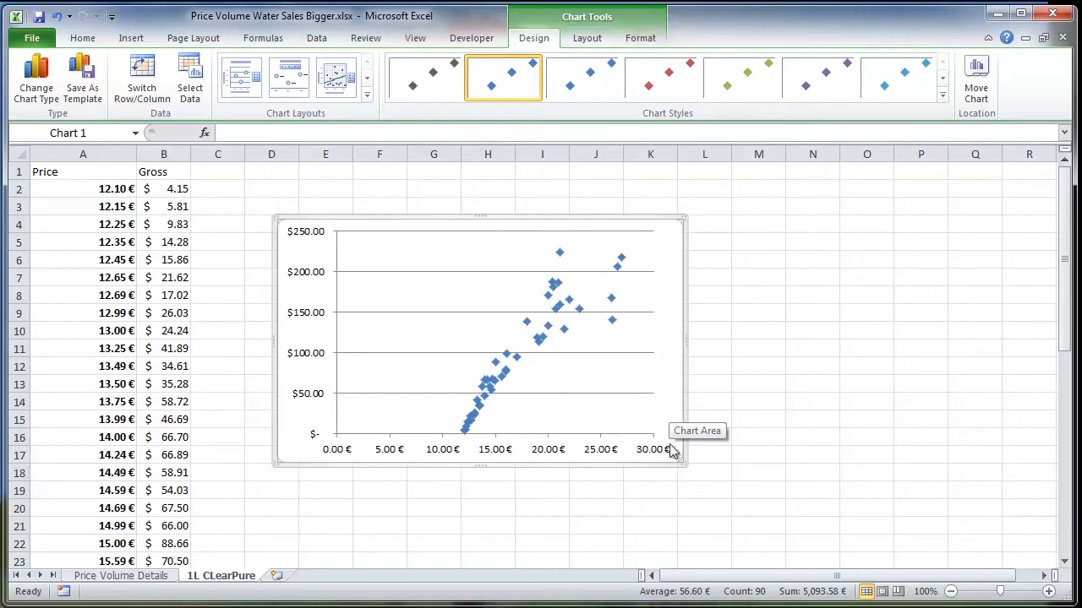
Step: Set the minimum of the chart's horizontal price axis to a fixed 10.0
{"action": "double_click", "coordinate": [414, 451]}
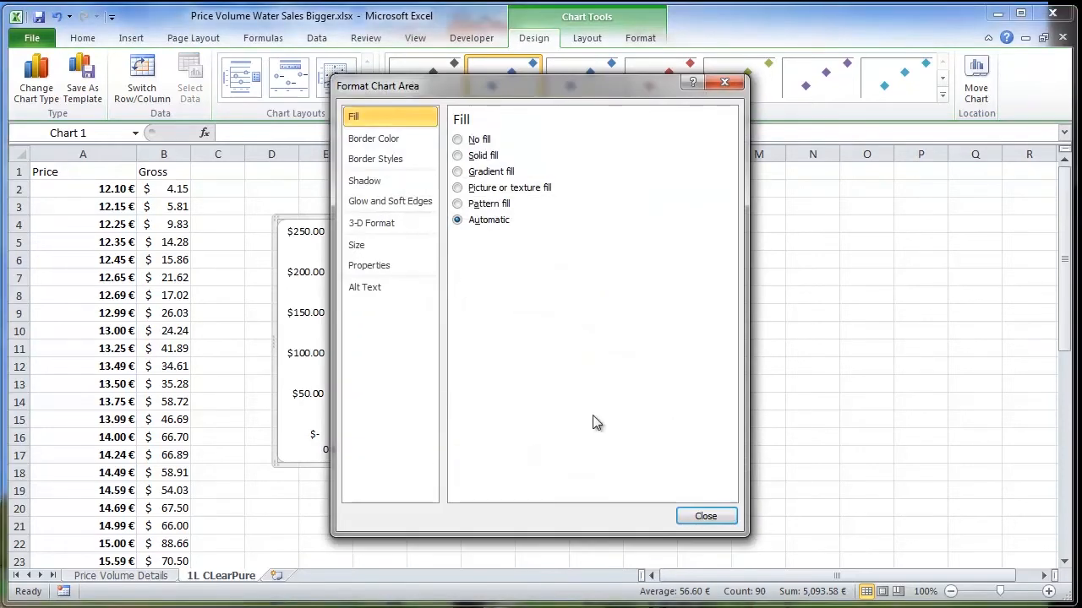
{"action": "left_click", "coordinate": [704, 517]}
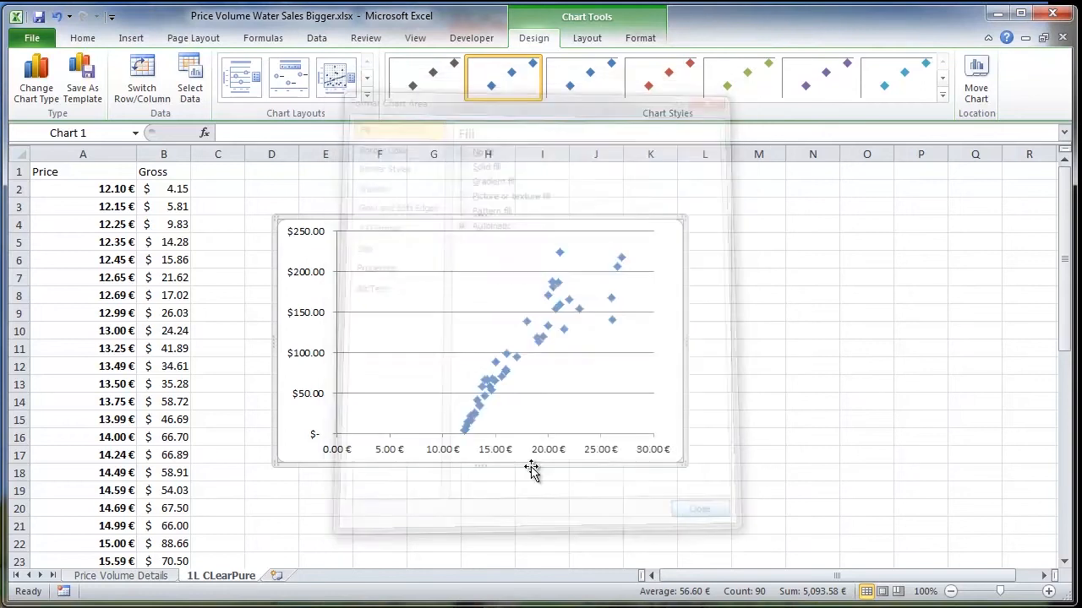
{"action": "double_click", "coordinate": [432, 451]}
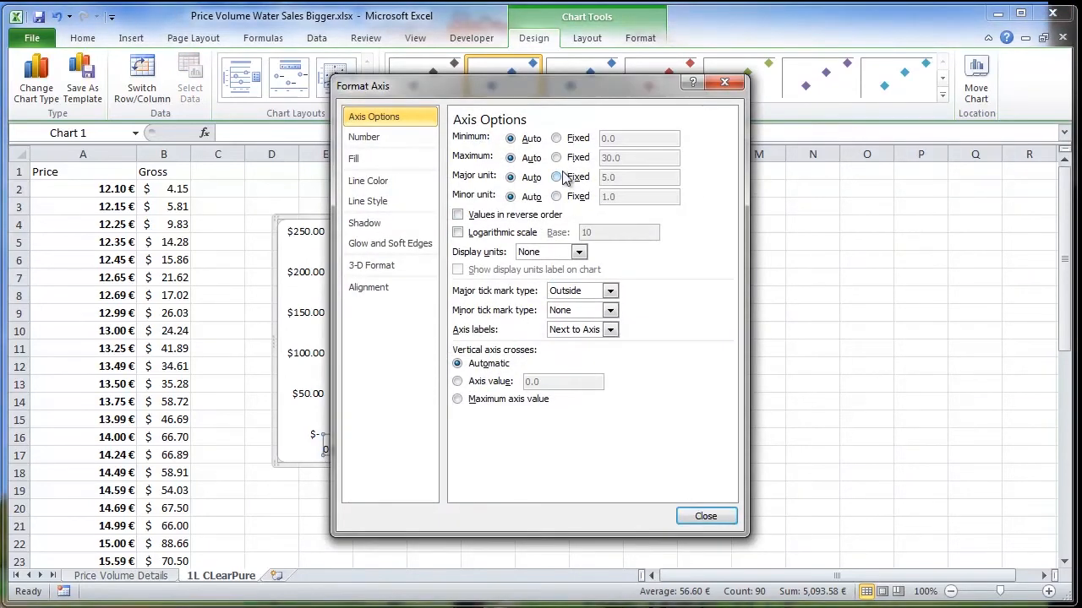
{"action": "left_click", "coordinate": [555, 139]}
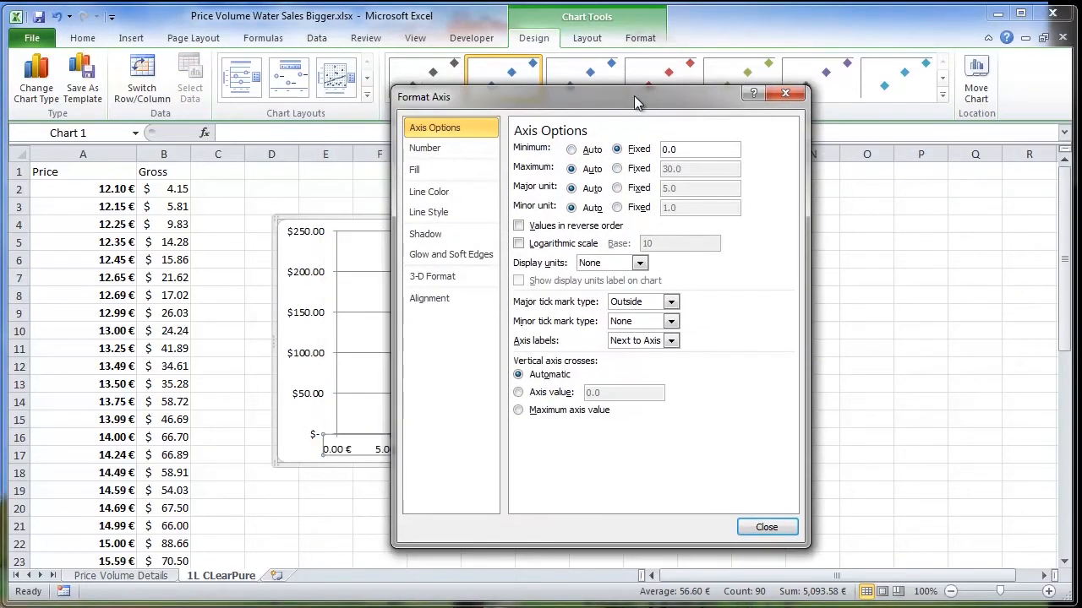
{"action": "left_click_drag", "start_coordinate": [561, 84], "coordinate": [697, 97]}
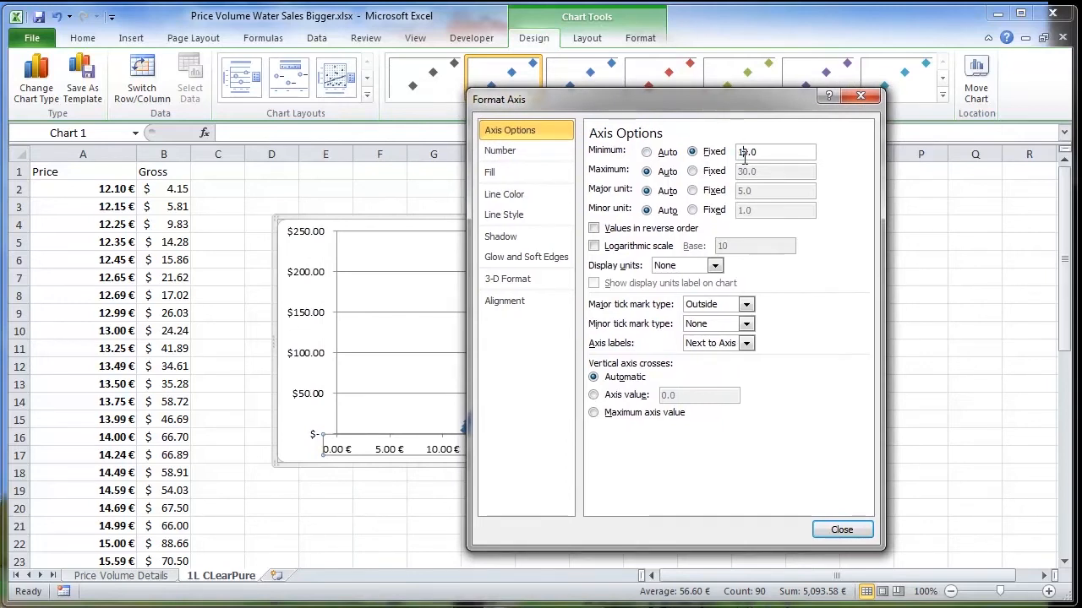
{"action": "key", "text": "Return"}
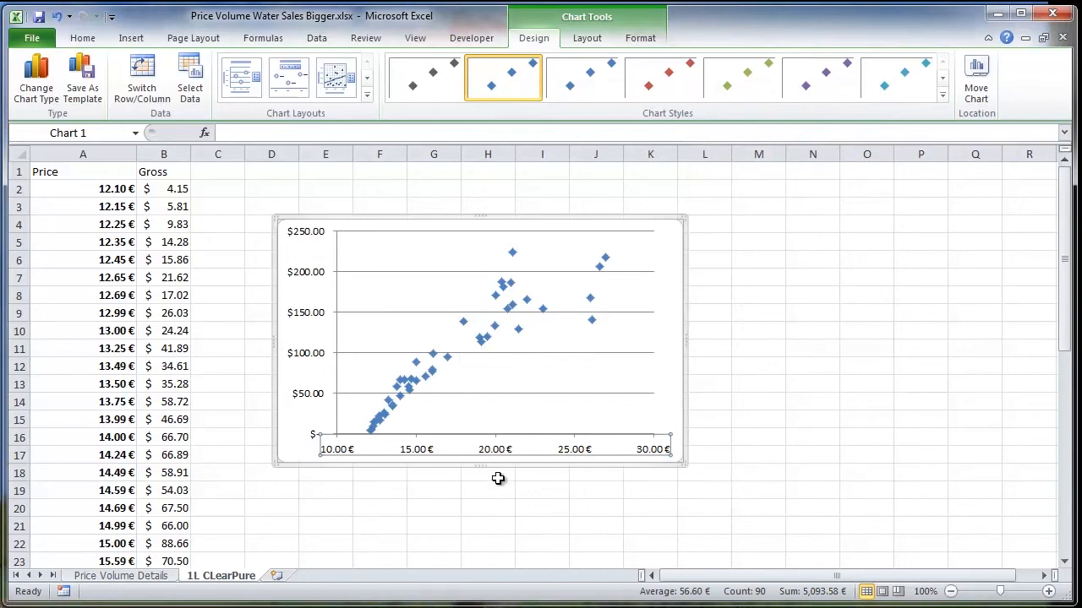
Step: Add an order 2 polynomial trendline to the data series, displaying its equation and R-squared value on the chart
{"action": "right_click", "coordinate": [409, 392]}
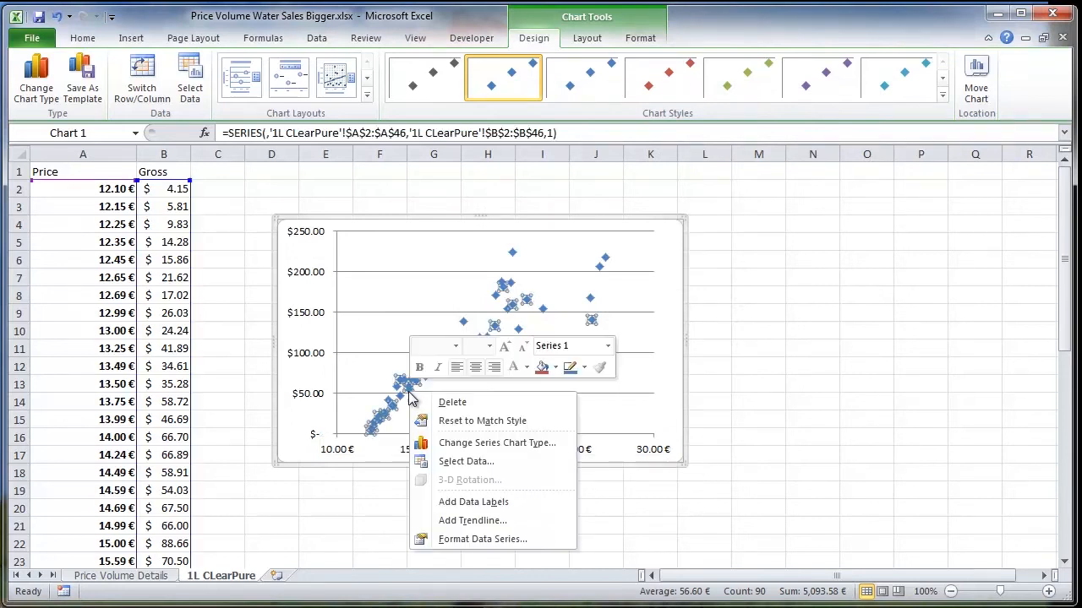
{"action": "left_click", "coordinate": [456, 519]}
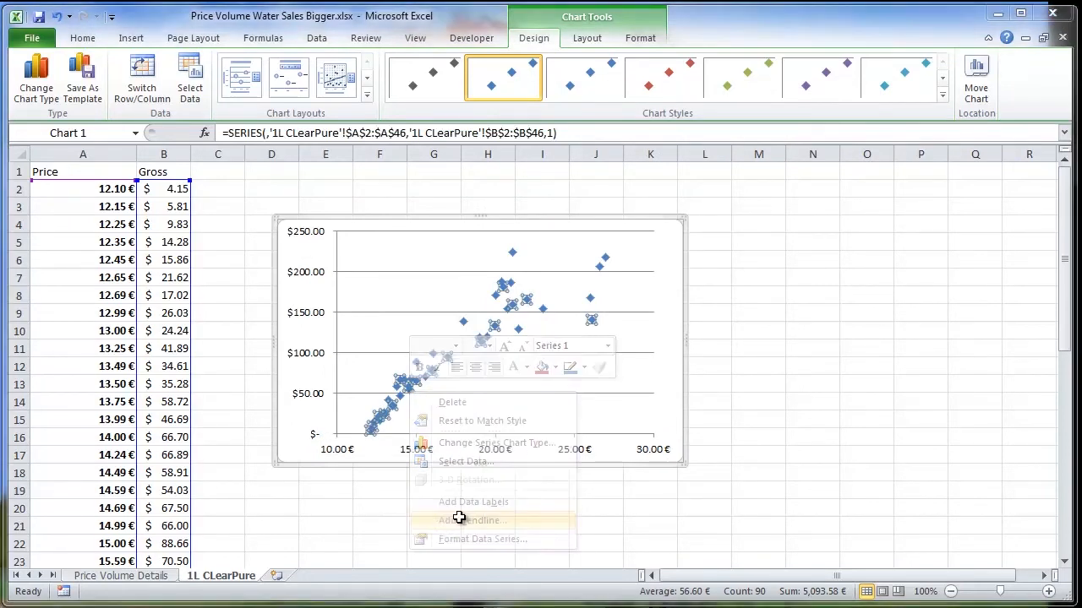
{"action": "left_click", "coordinate": [637, 255]}
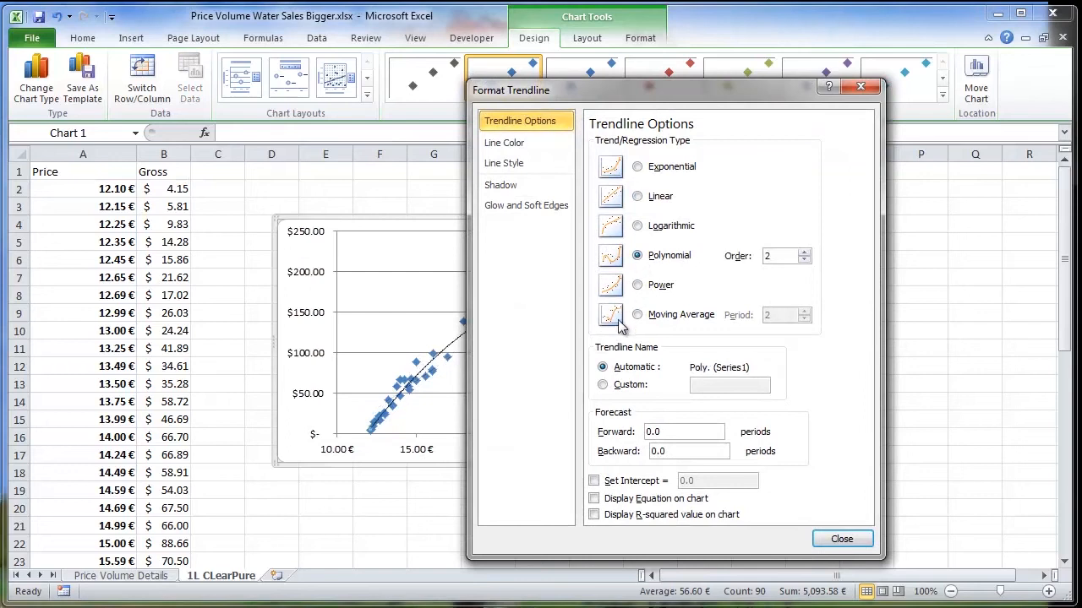
{"action": "left_click", "coordinate": [594, 498]}
{"action": "left_click", "coordinate": [594, 515]}
{"action": "left_click", "coordinate": [837, 539]}
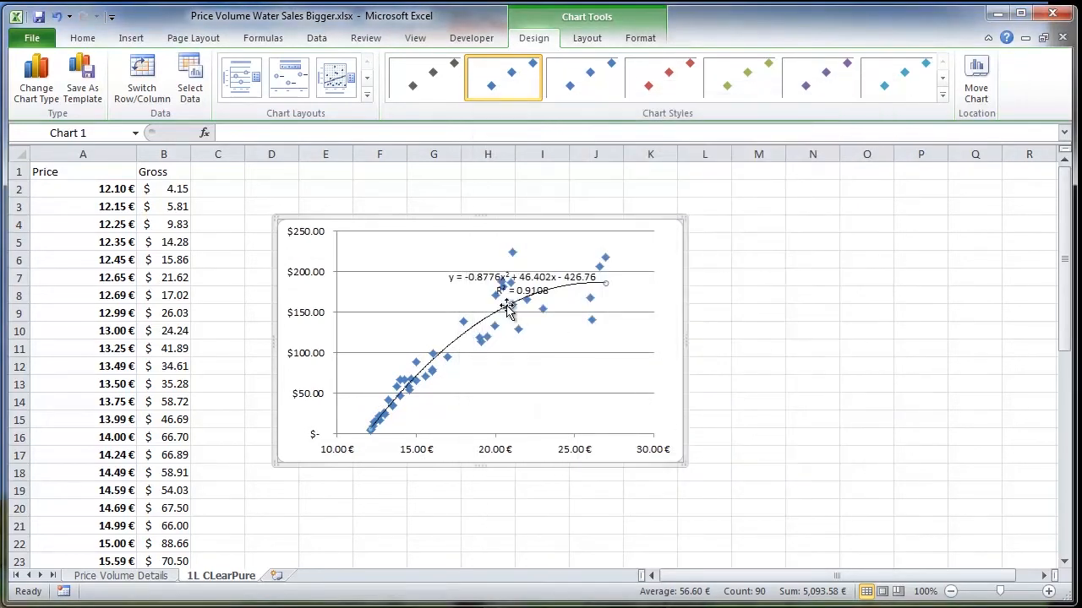
Step: Move the trendline equation and R-squared label to the empty area above the curve's lower end
{"action": "left_click_drag", "start_coordinate": [482, 284], "coordinate": [384, 243]}
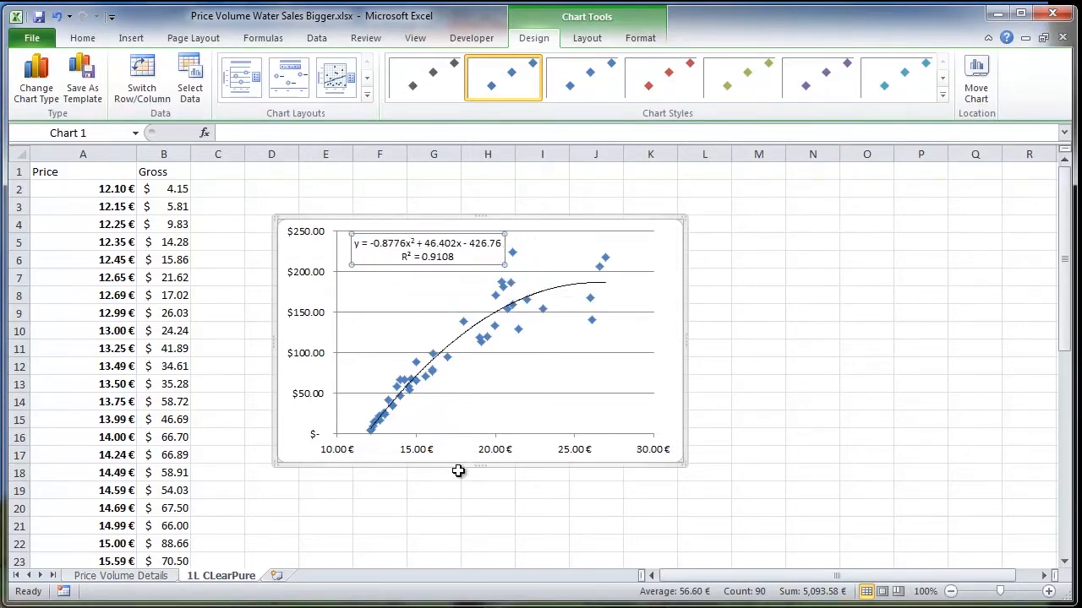
{"action": "left_click", "coordinate": [312, 493]}
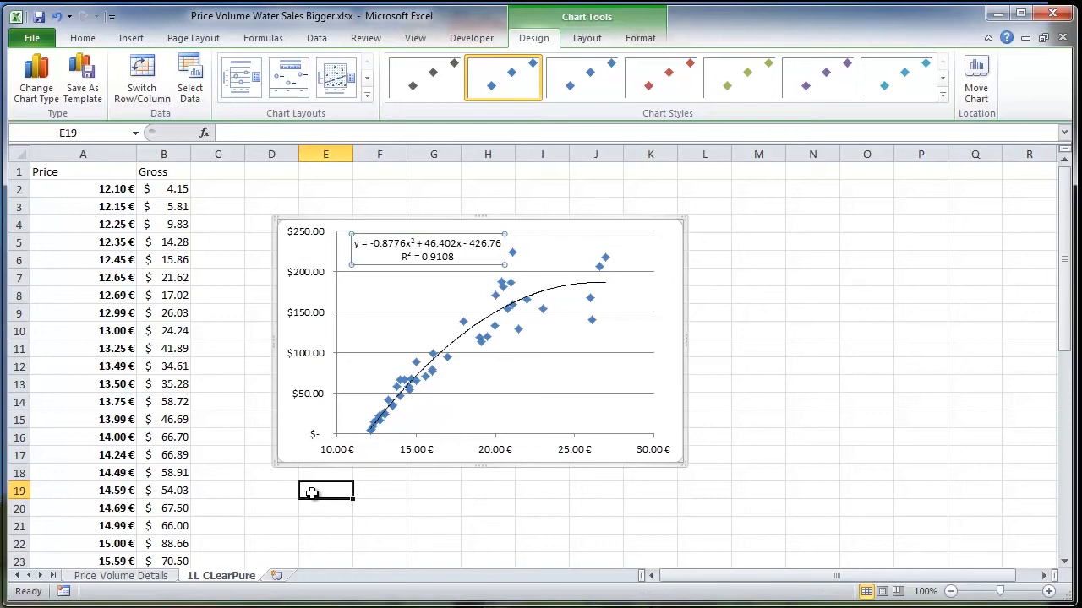
Step: Start a LINEST formula across E19:G23 with the gross values B2:B46 as the known y's
{"action": "left_click_drag", "start_coordinate": [312, 494], "coordinate": [439, 542]}
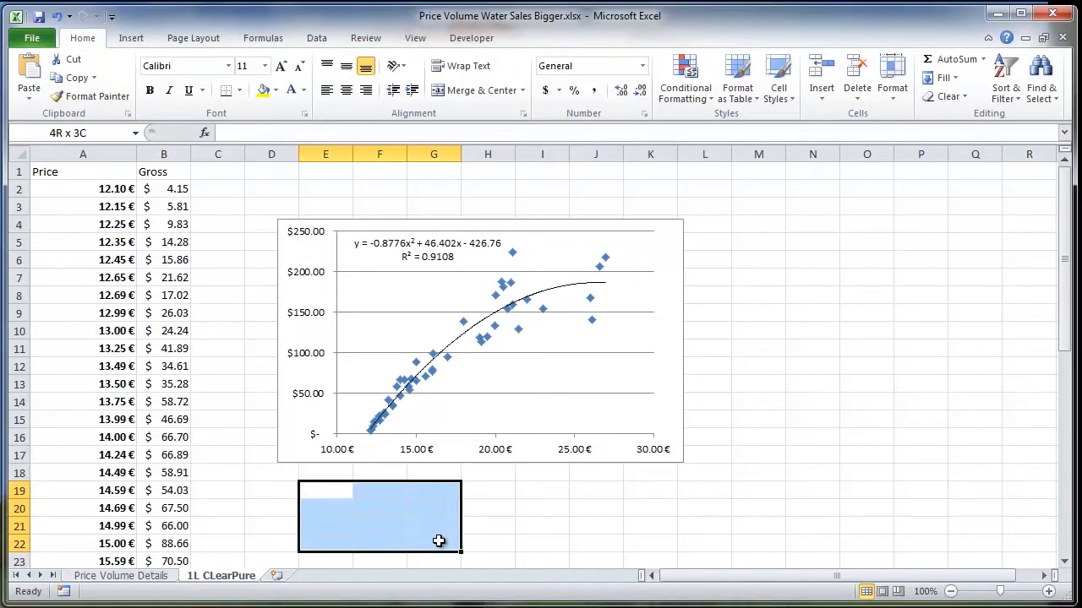
{"action": "left_click_drag", "start_coordinate": [438, 550], "coordinate": [441, 556]}
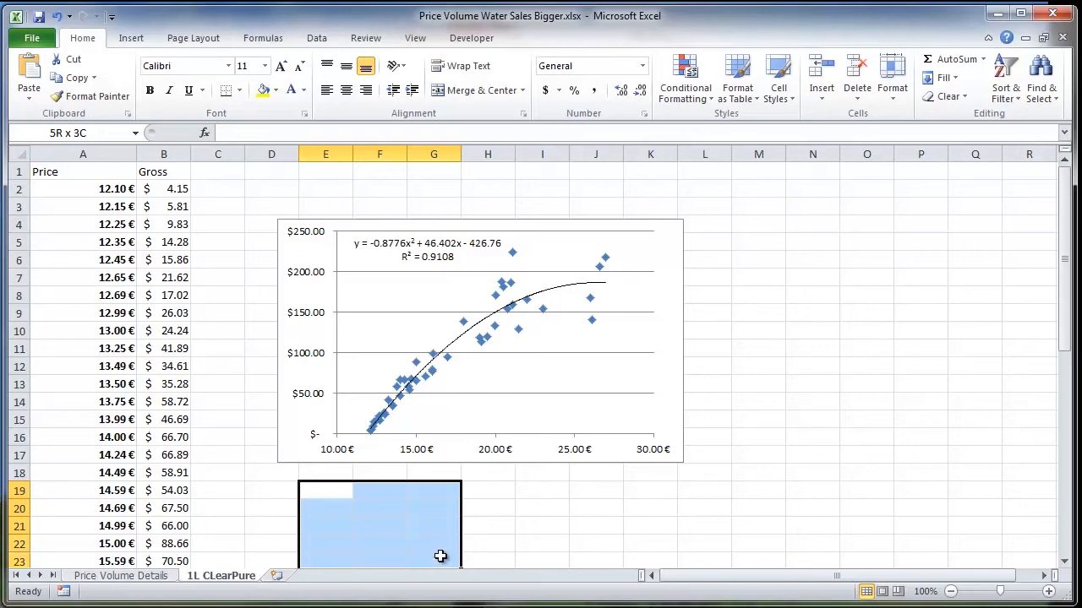
{"action": "type", "text": "=line"}
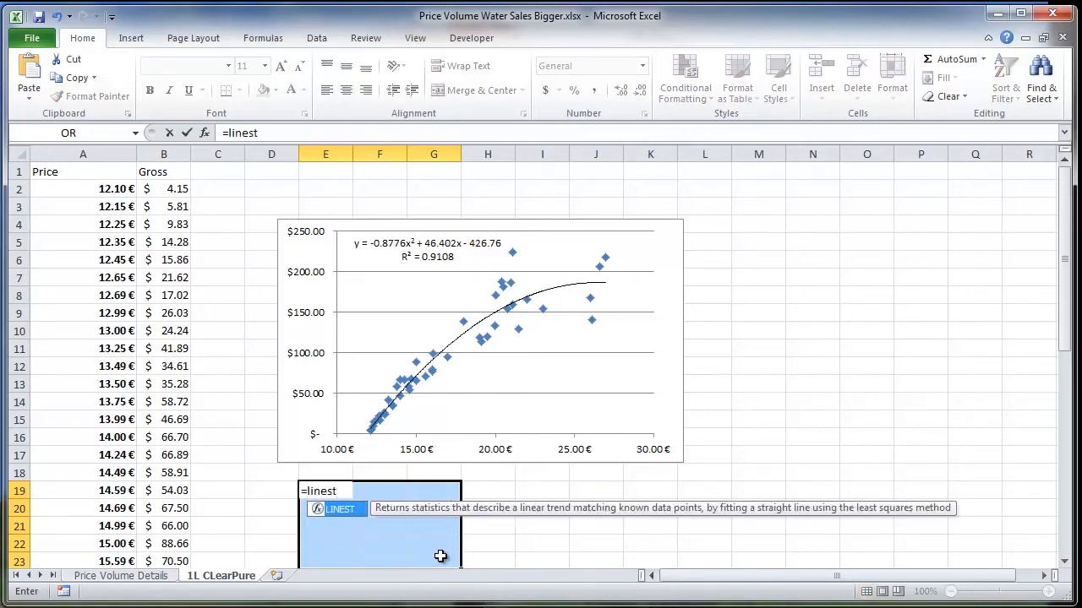
{"action": "type", "text": "st"}
{"action": "key", "text": "Tab"}
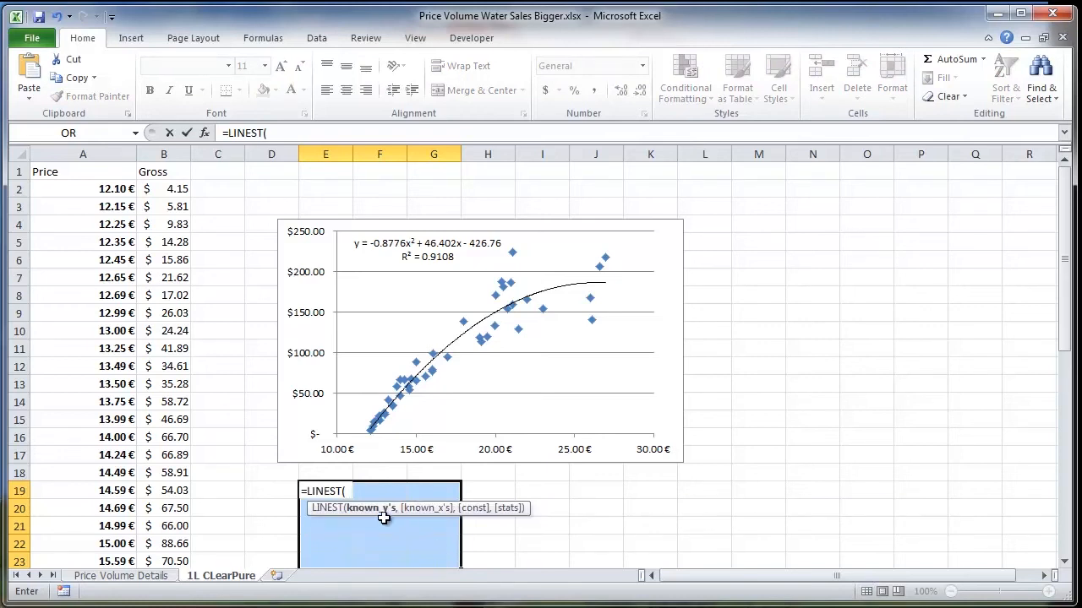
{"action": "left_click", "coordinate": [159, 192]}
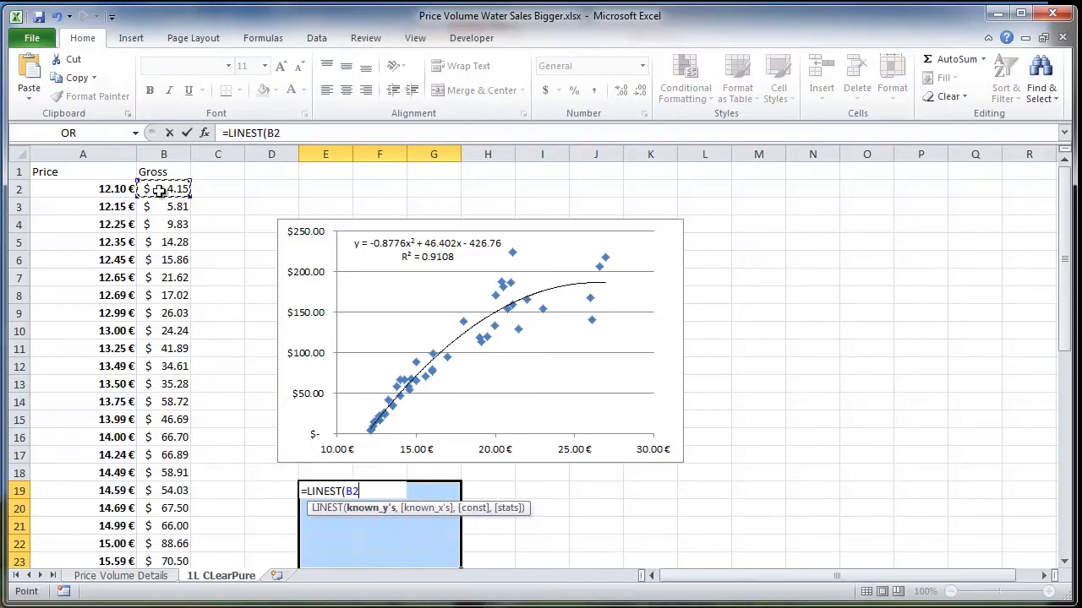
{"action": "key", "text": "ctrl+shift+Down"}
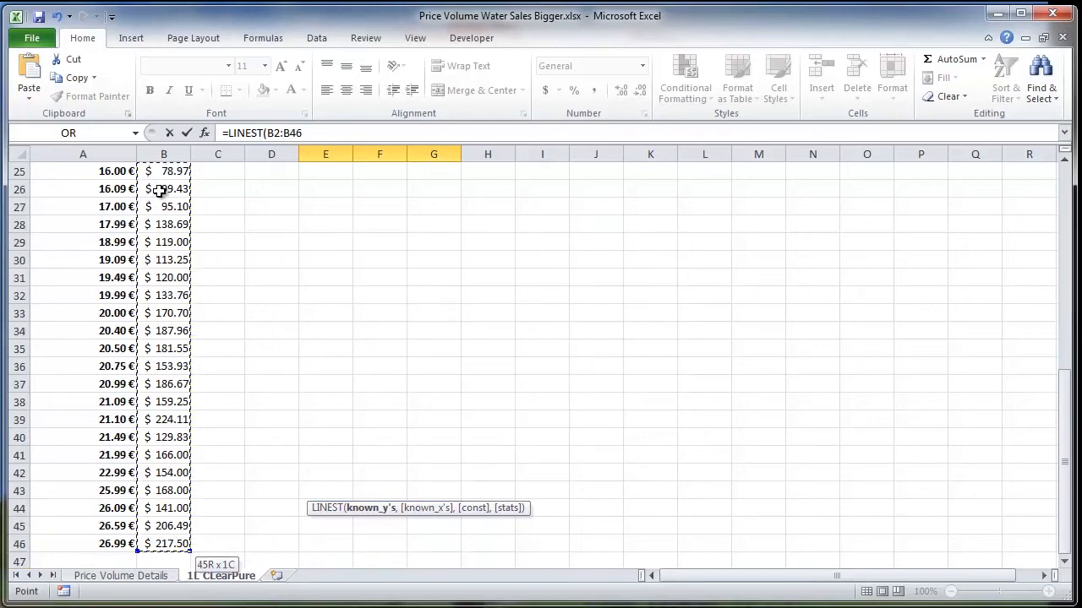
{"action": "type", "text": ","}
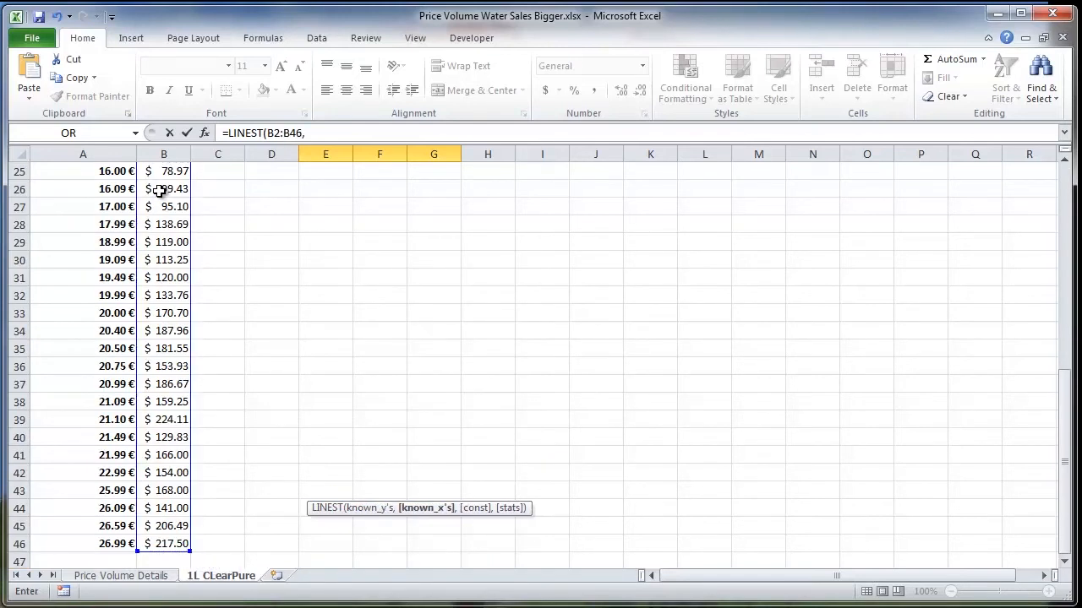
Step: Complete the LINEST formula with A2:A46 as known x's and TRUE for const and stats, entering it as an array formula
{"action": "scroll", "coordinate": [163, 191], "scroll_direction": "up", "scroll_amount": 8}
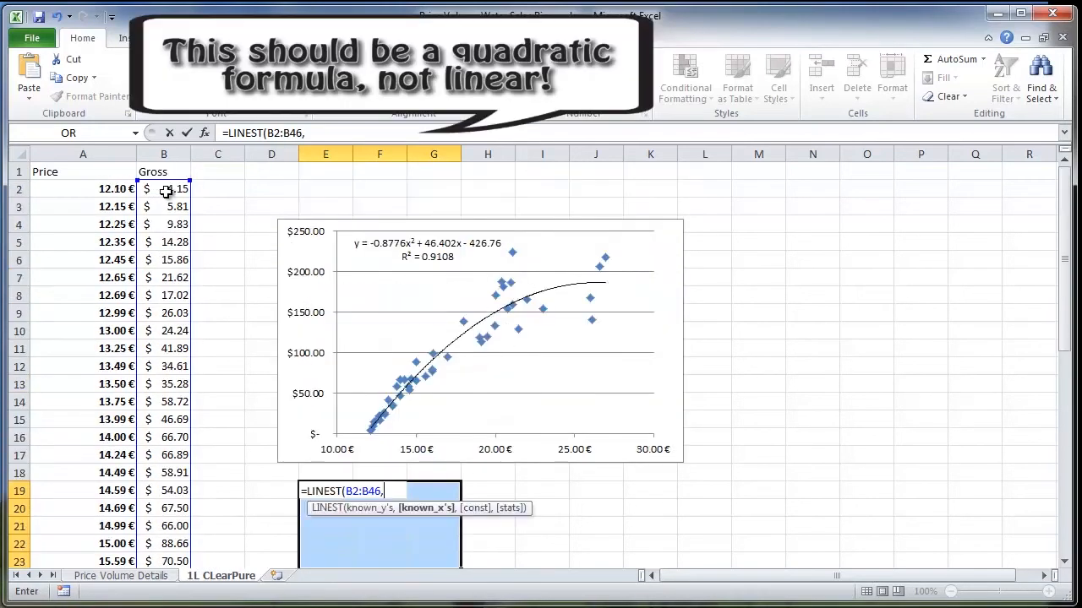
{"action": "left_click", "coordinate": [116, 189]}
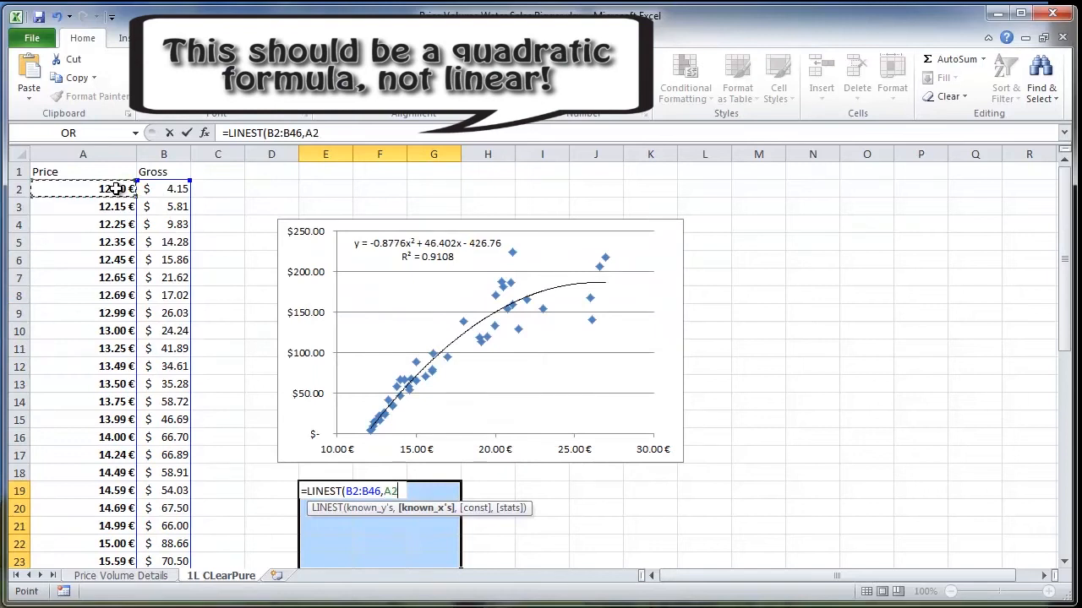
{"action": "key", "text": "ctrl+shift+Down"}
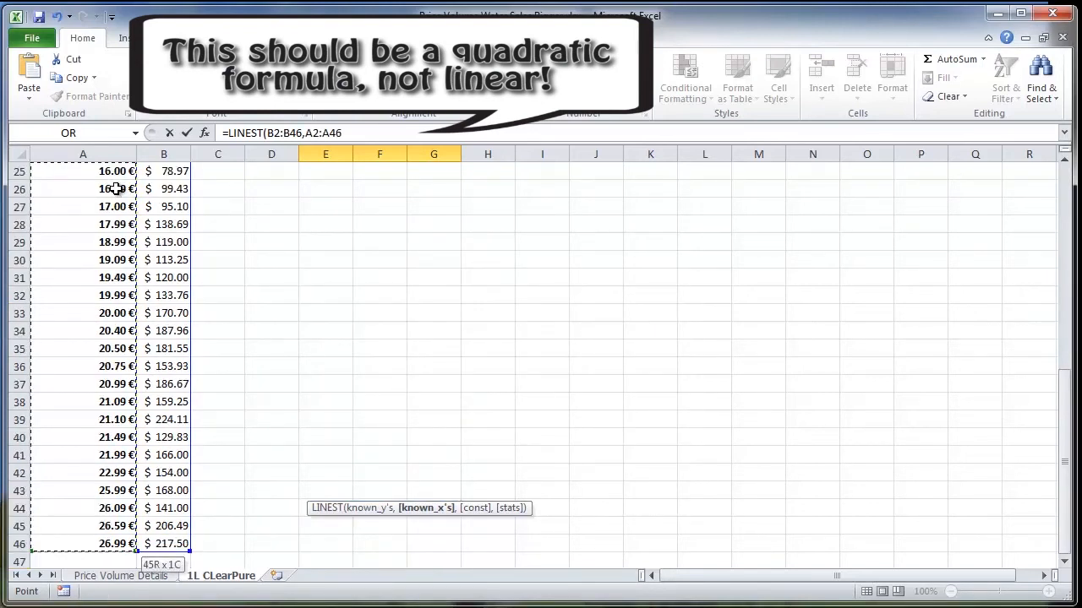
{"action": "type", "text": ","}
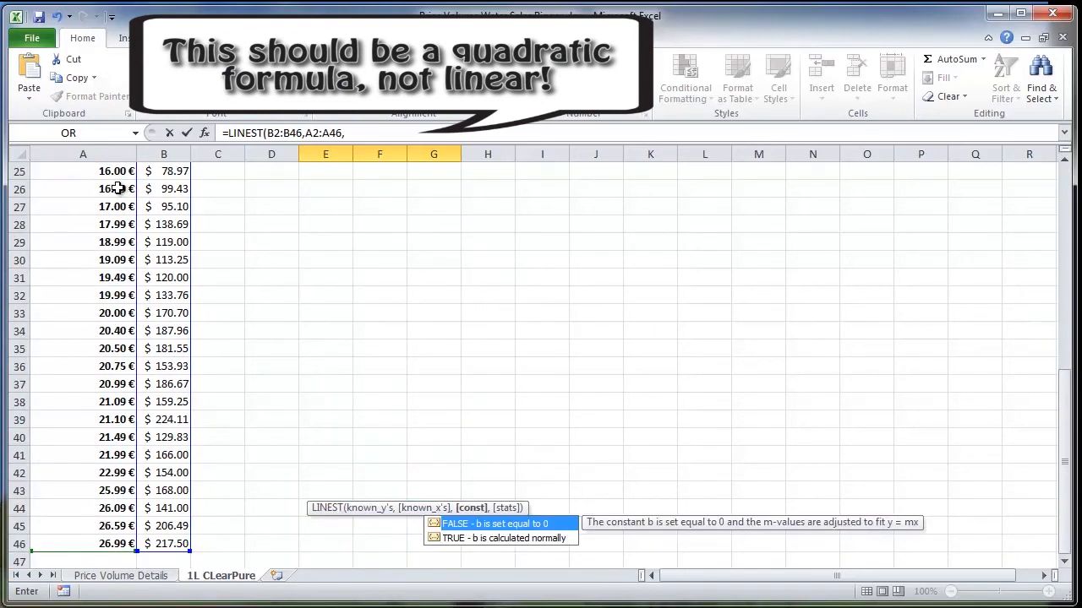
{"action": "double_click", "coordinate": [455, 538]}
{"action": "scroll", "coordinate": [427, 371], "scroll_direction": "up", "scroll_amount": 8}
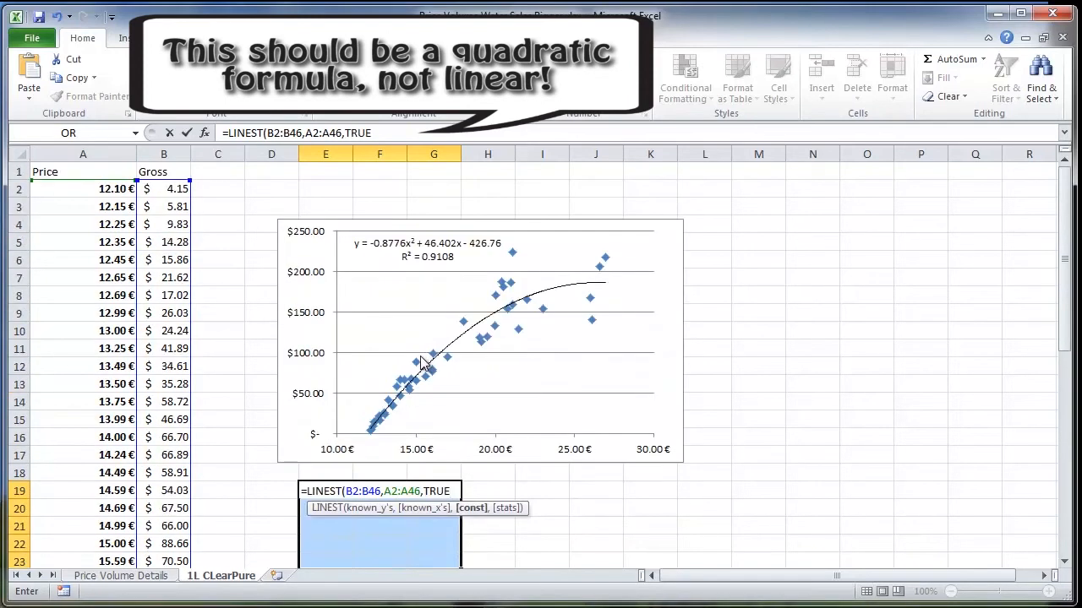
{"action": "type", "text": ","}
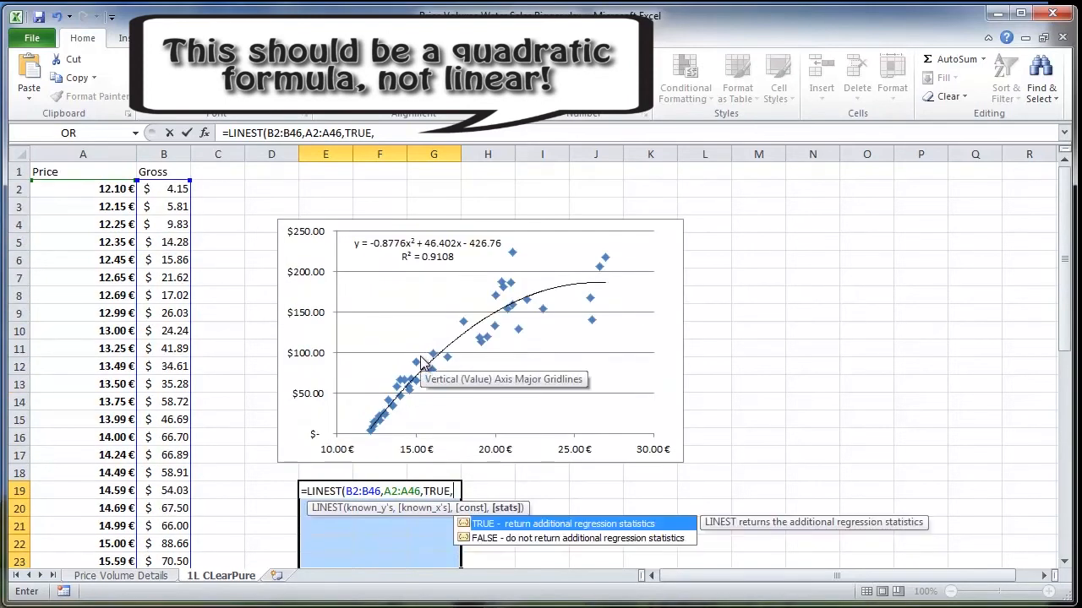
{"action": "double_click", "coordinate": [518, 524]}
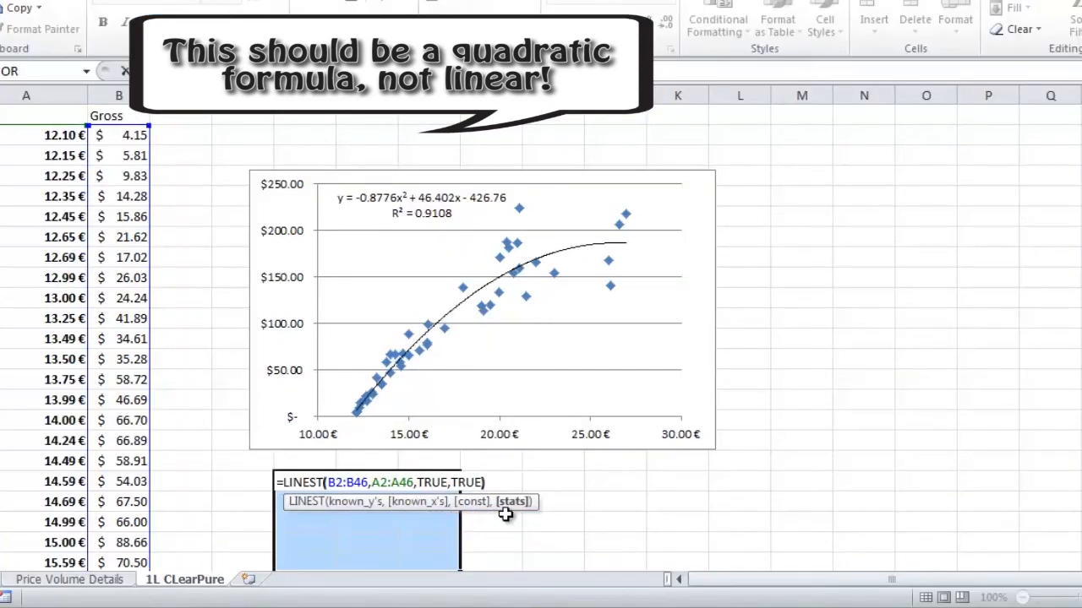
{"action": "key", "text": "ctrl+shift+Return"}
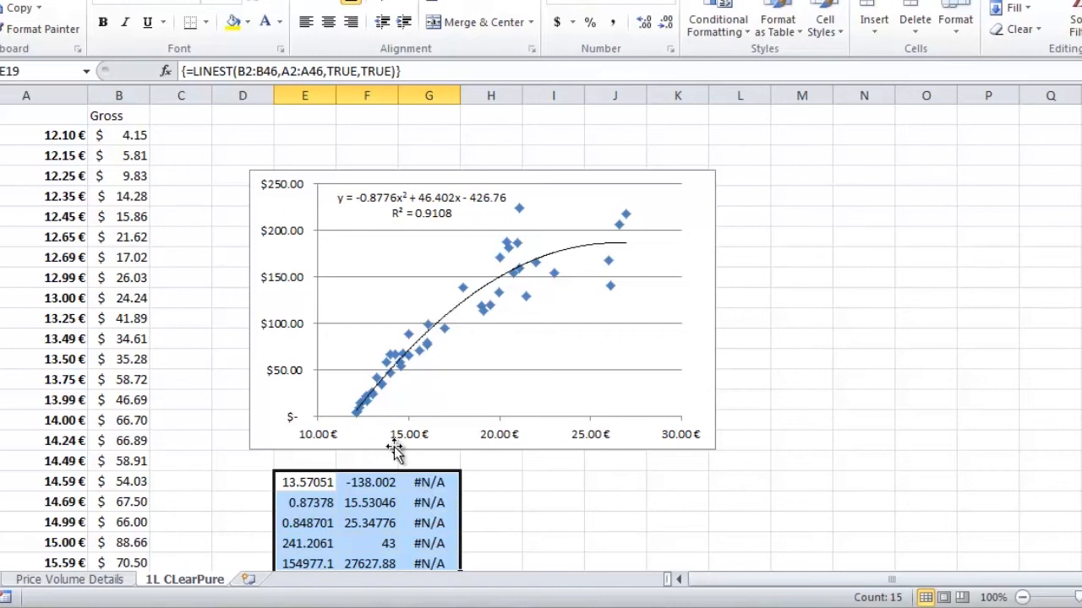
Step: Make the LINEST array formula quadratic by changing its known x's to A2:A46^{1,2}
{"action": "left_click", "coordinate": [323, 72]}
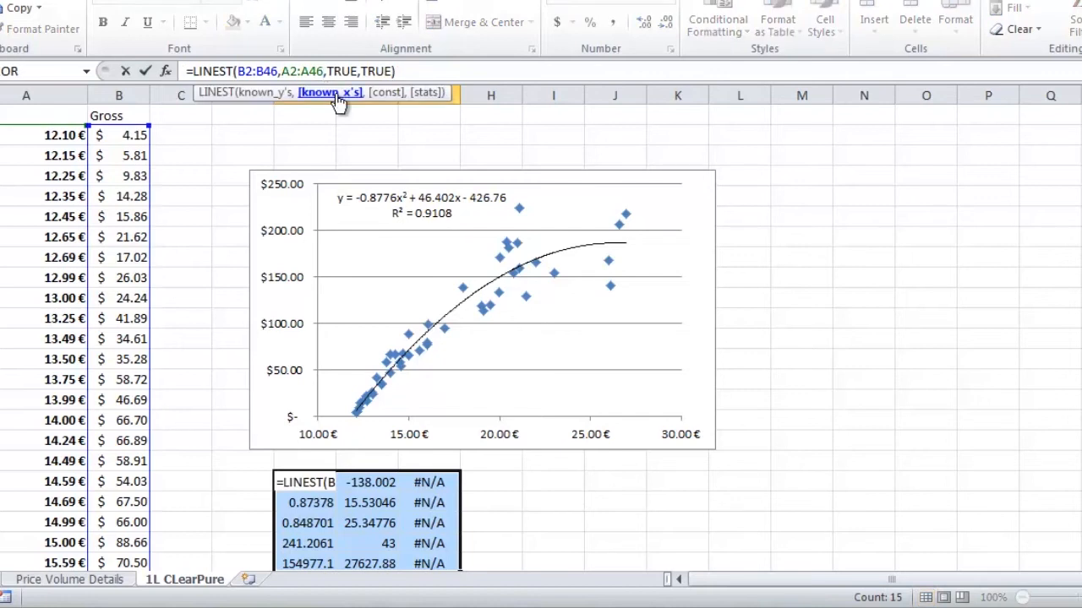
{"action": "type", "text": "^"}
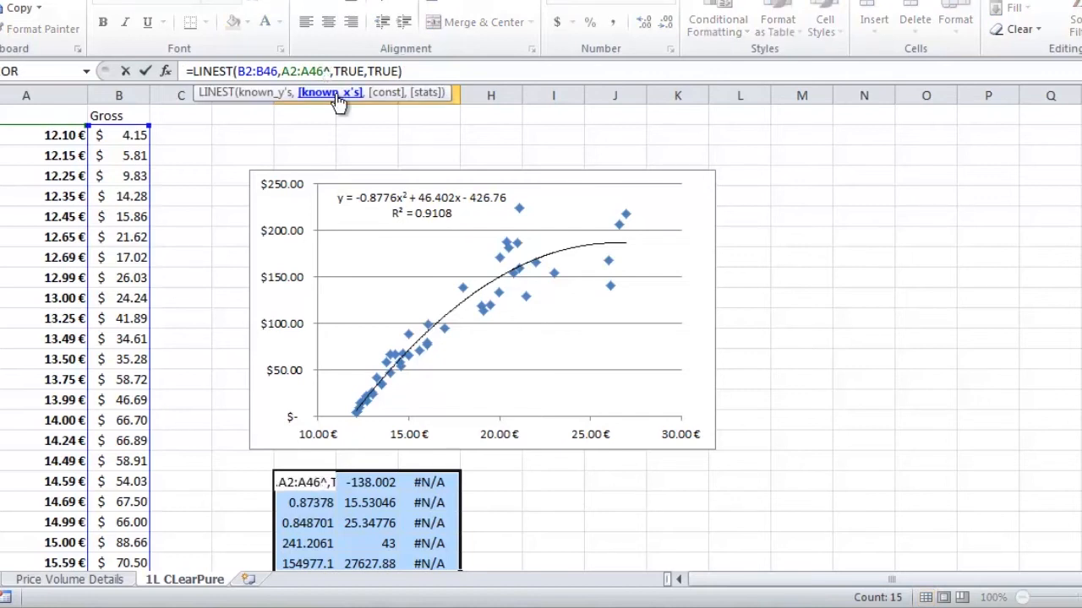
{"action": "type", "text": "{"}
{"action": "type", "text": "1,2"}
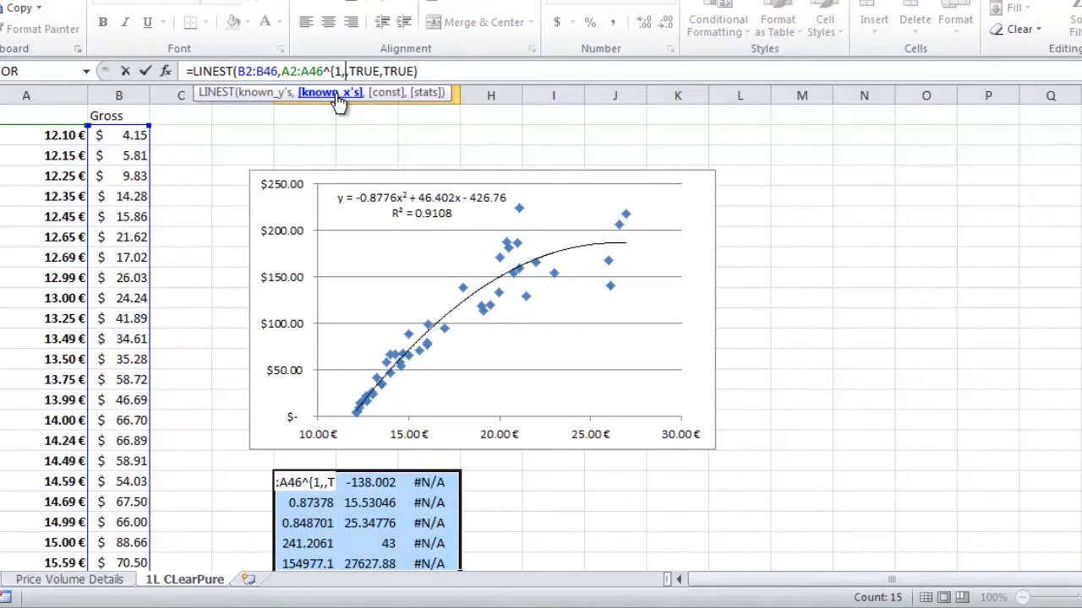
{"action": "type", "text": "}"}
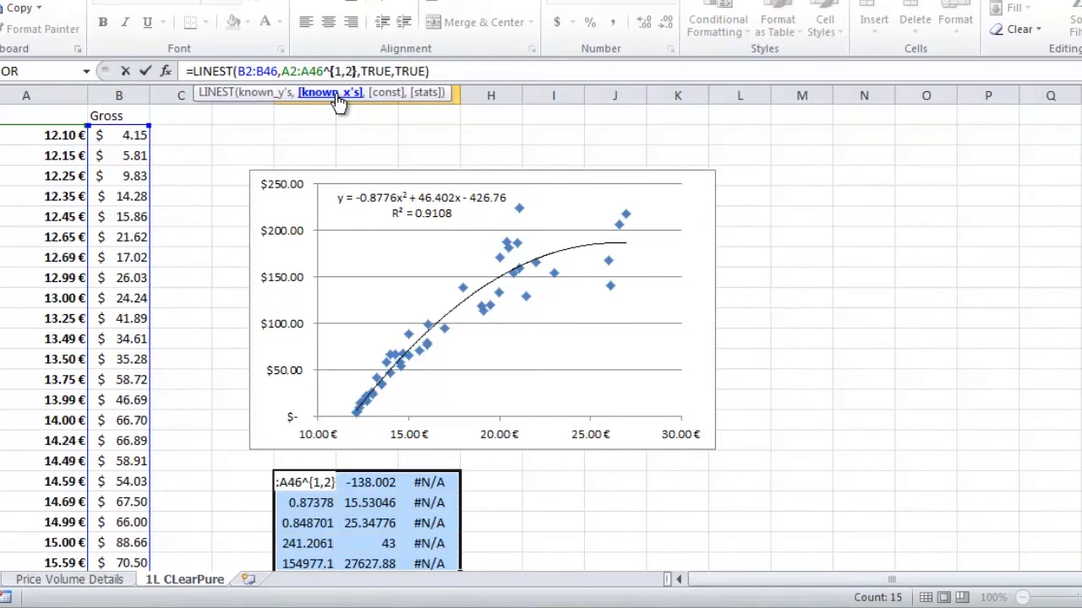
{"action": "key", "text": "ctrl+shift+Return"}
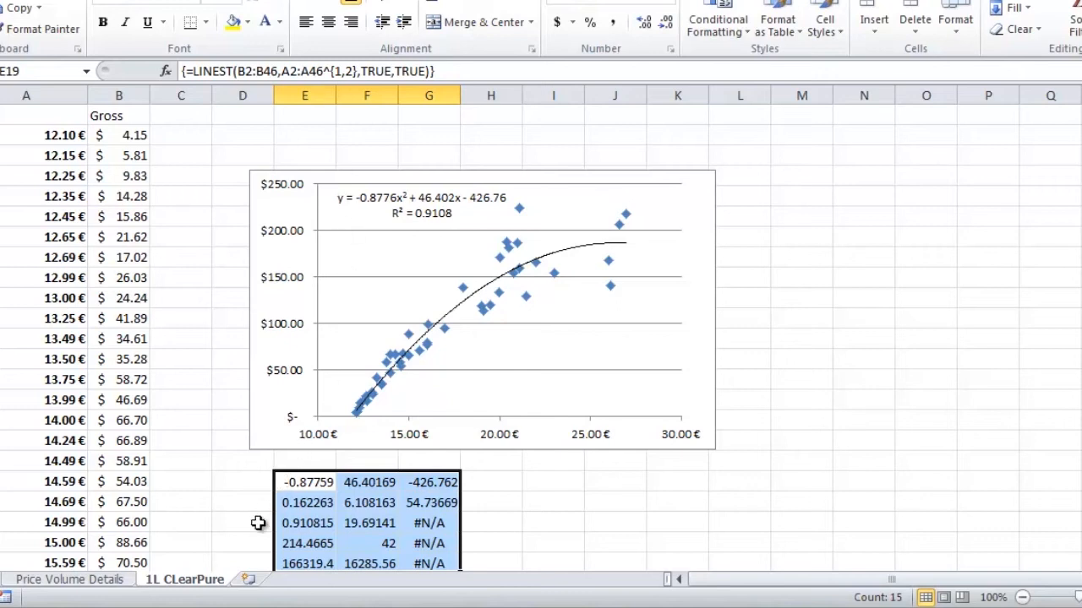
Step: Enter the label "optimal" in cell I19, beside the regression results
{"action": "left_click", "coordinate": [537, 484]}
{"action": "type", "text": "opti"}
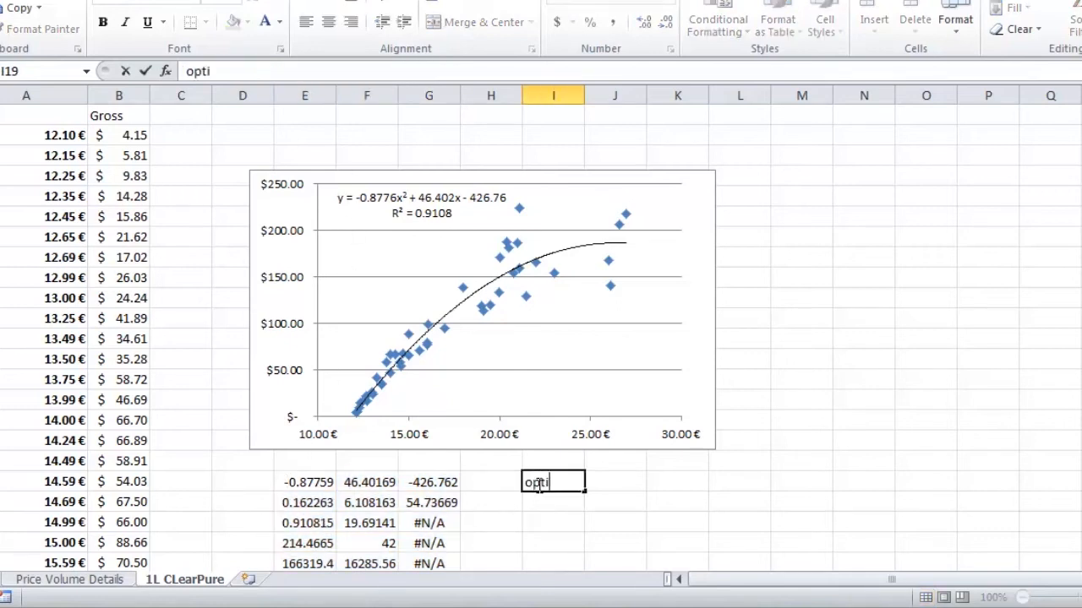
{"action": "type", "text": "mal"}
{"action": "key", "text": "Return"}
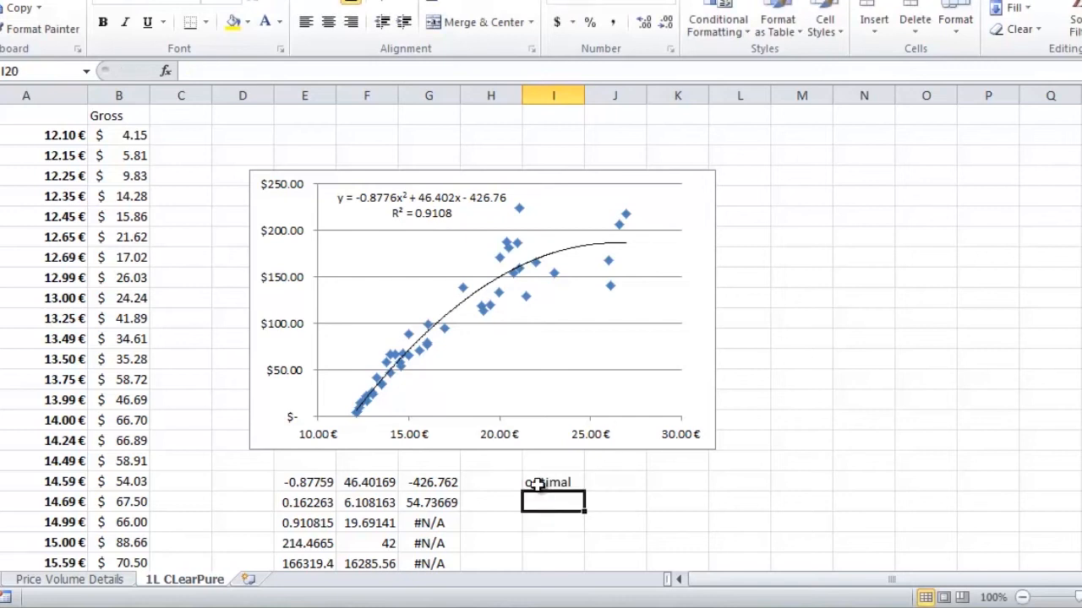
Step: Calculate the optimal price in I20 with =F19/(-2*E19) and apply the dollar accounting format to it
{"action": "type", "text": "=-"}
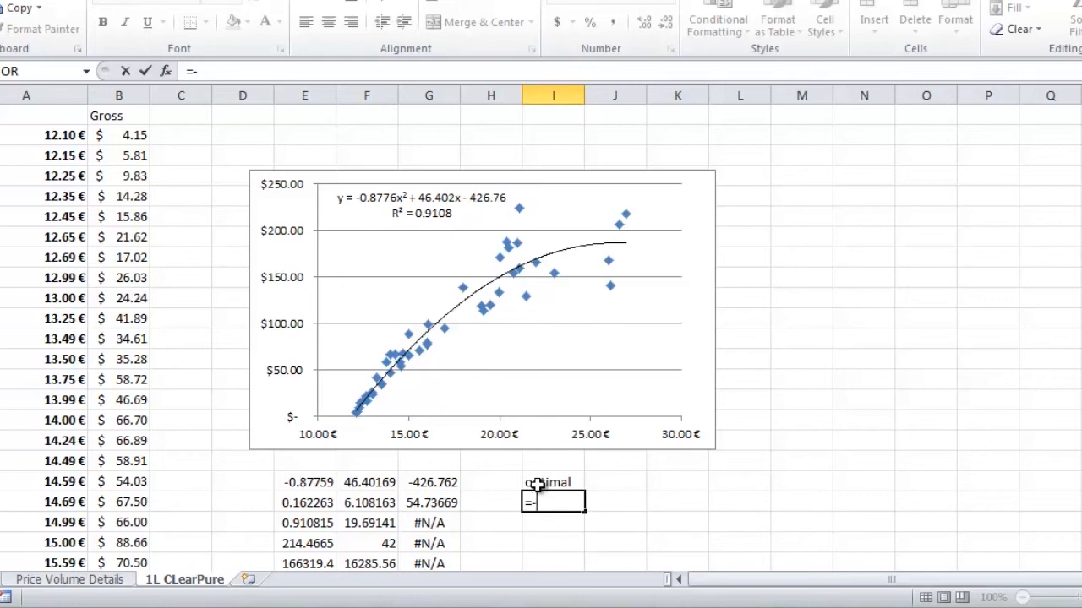
{"action": "key", "text": "BackSpace"}
{"action": "type", "text": "(-2*"}
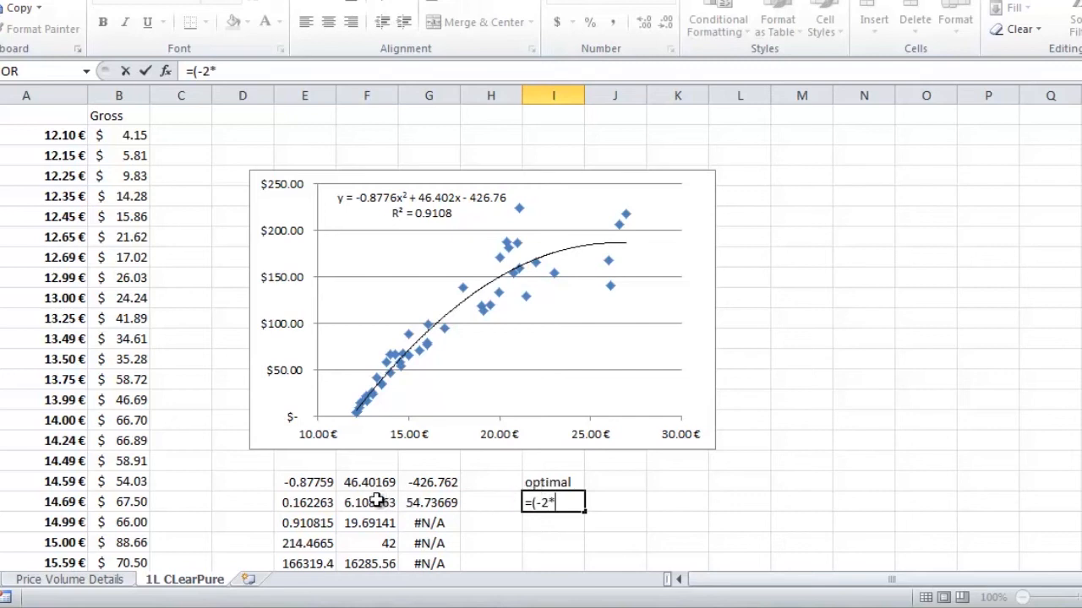
{"action": "left_click", "coordinate": [324, 482]}
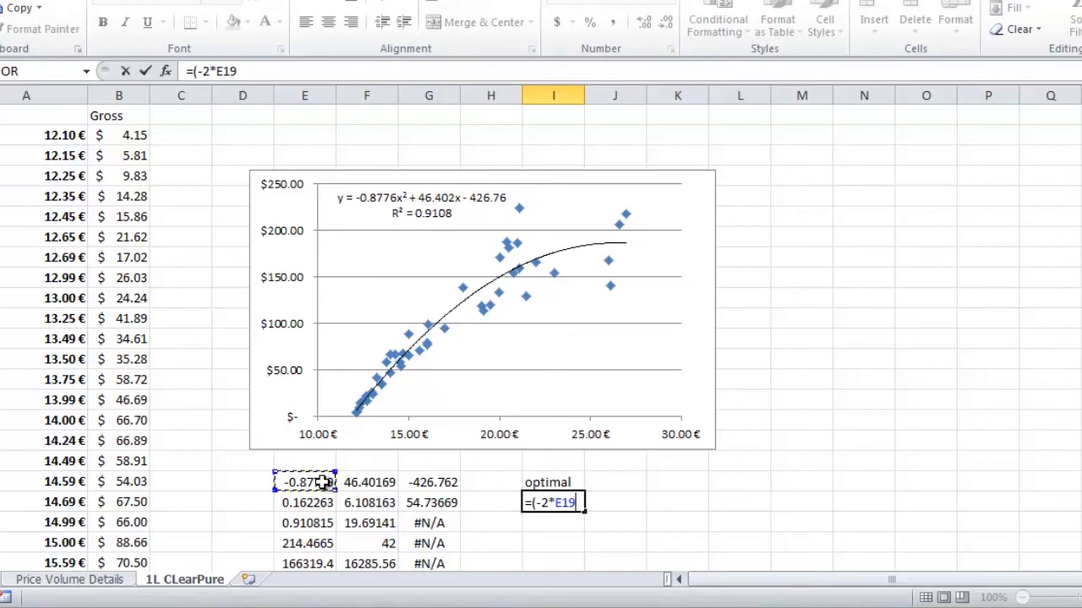
{"action": "type", "text": ")"}
{"action": "left_click", "coordinate": [364, 478]}
{"action": "type", "text": "/"}
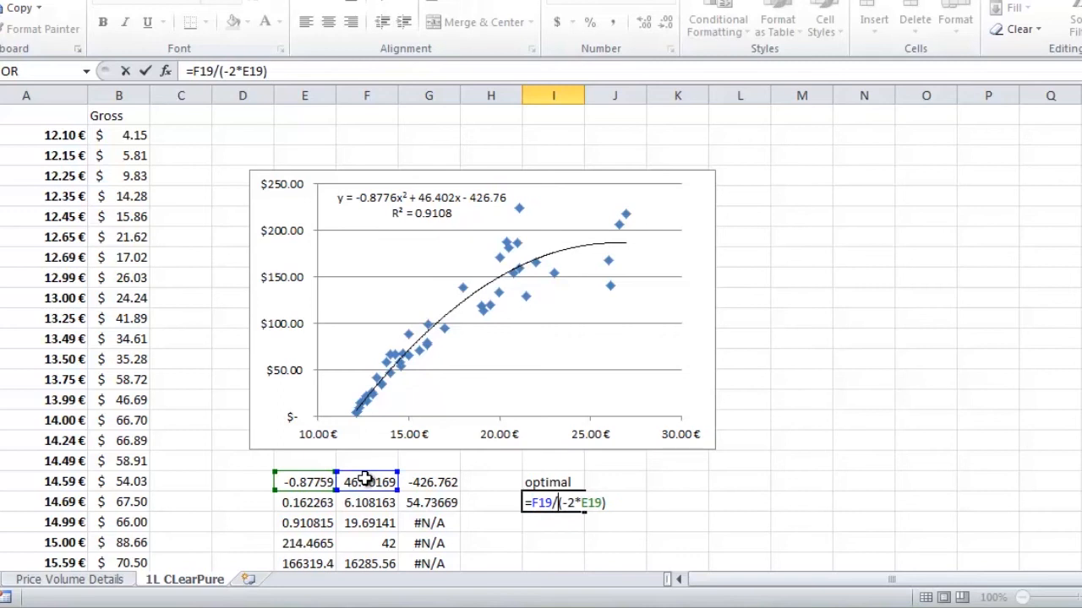
{"action": "key", "text": "Return"}
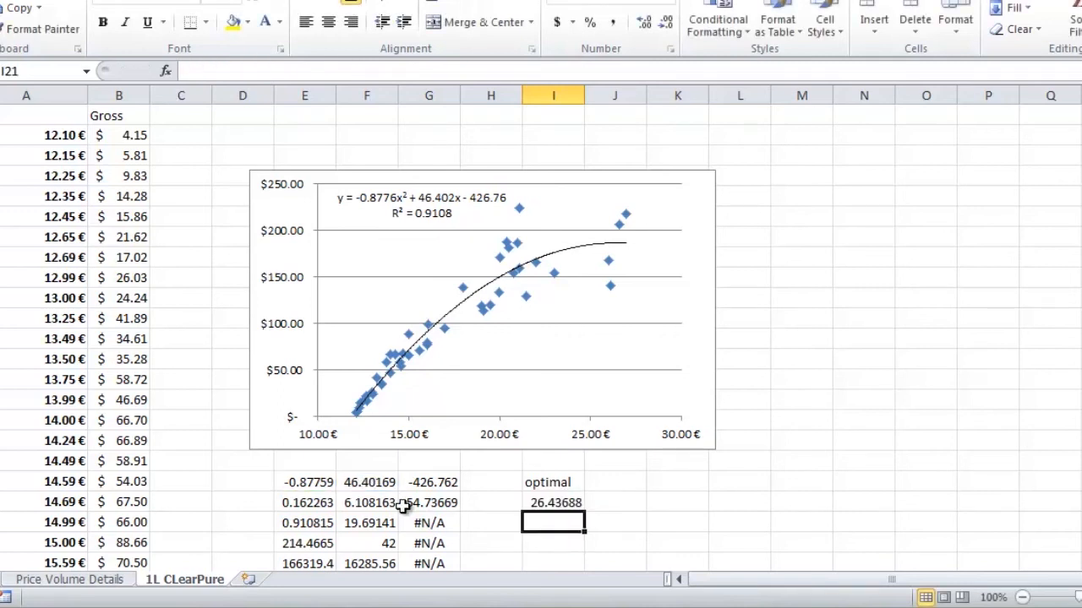
{"action": "left_click", "coordinate": [546, 505]}
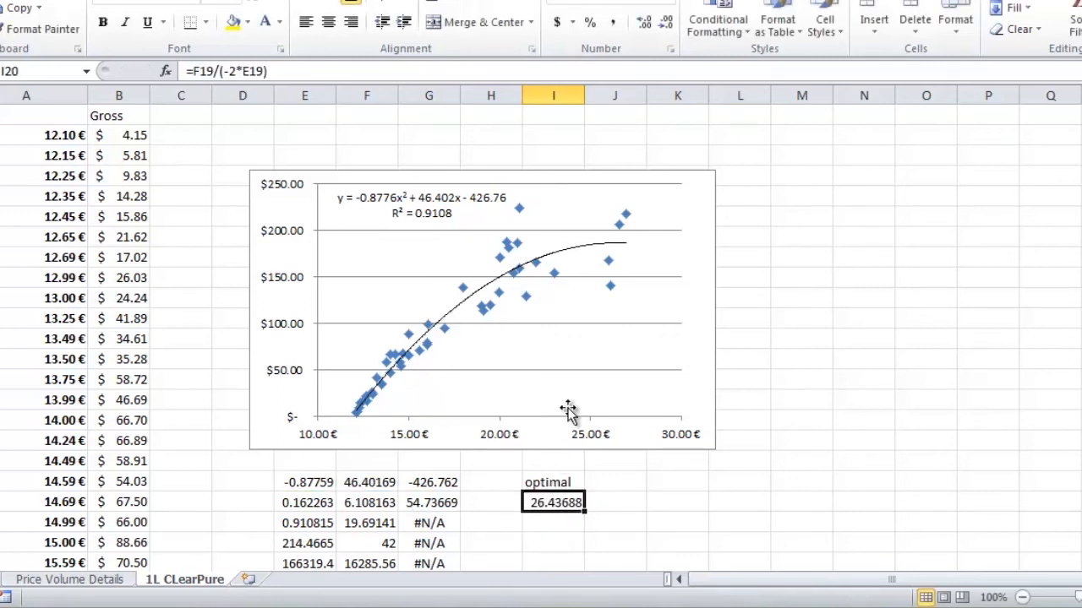
{"action": "left_click", "coordinate": [558, 24]}
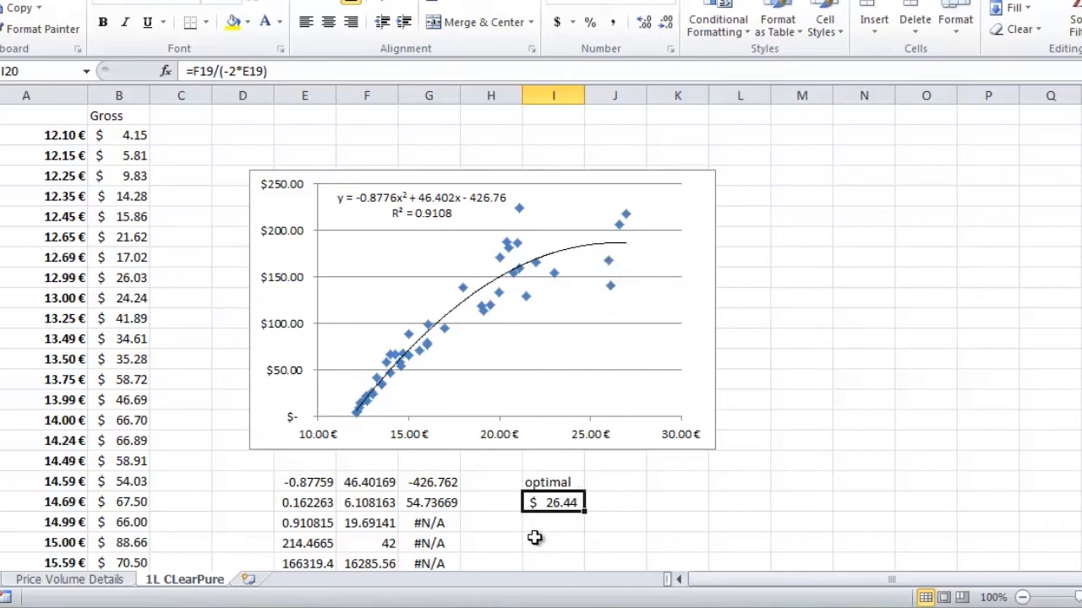
Step: Enter the note "Now check Volumes at this optimal price." in cell E2, above the chart
{"action": "left_click", "coordinate": [319, 137]}
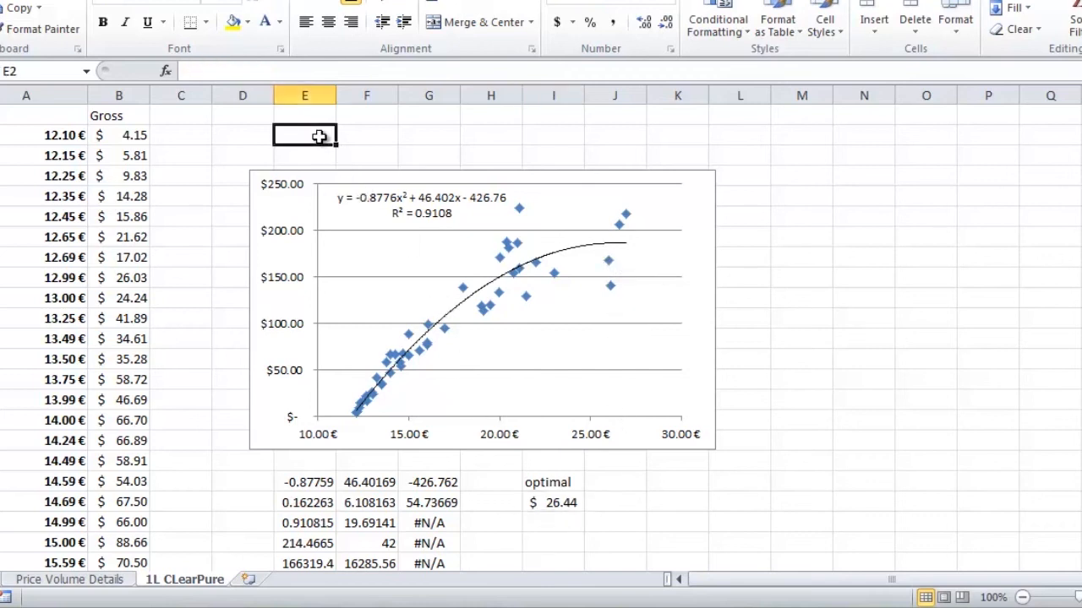
{"action": "type", "text": "Now ch"}
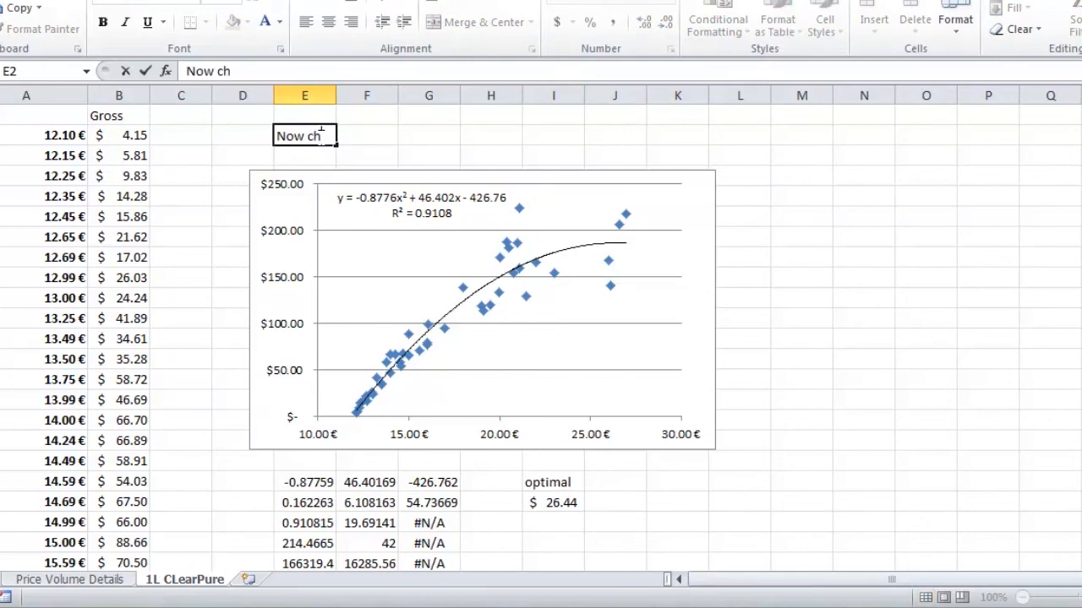
{"action": "type", "text": "eck Vo"}
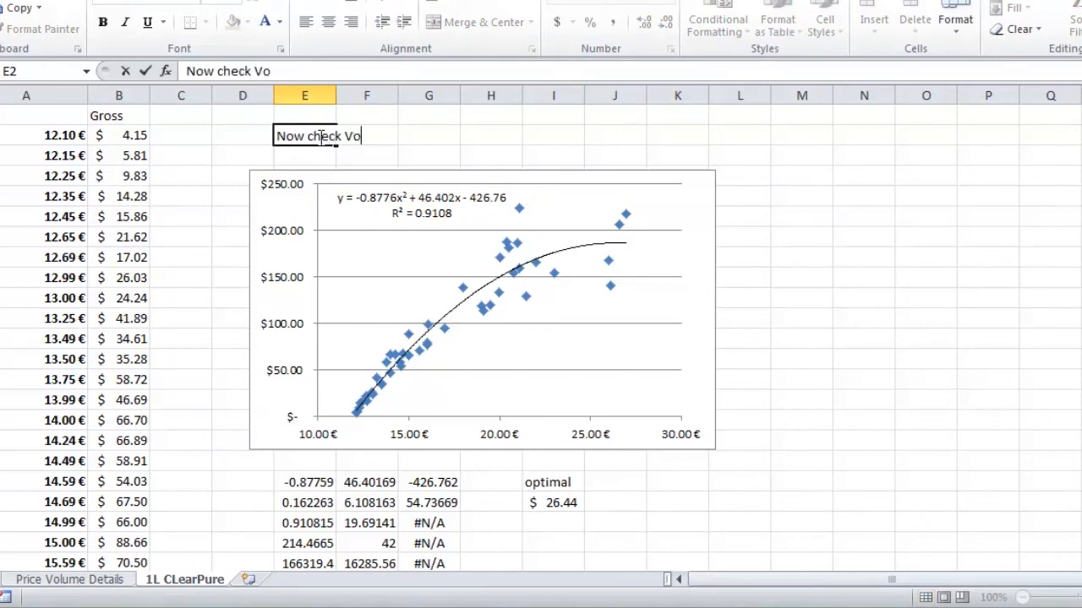
{"action": "type", "text": "lumes at the"}
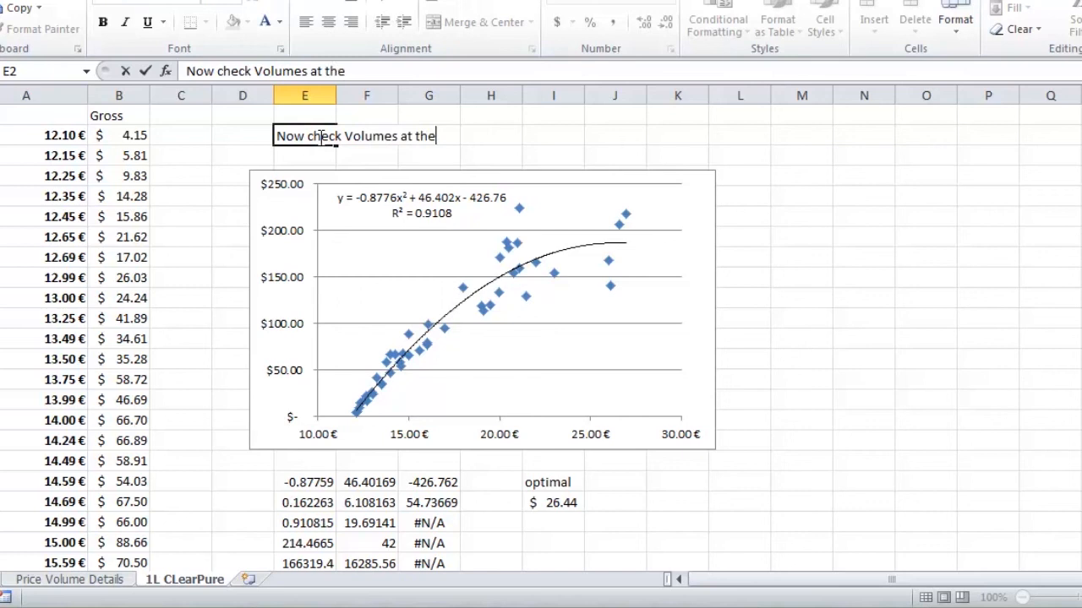
{"action": "key", "text": "BackSpace"}
{"action": "type", "text": "is optia"}
{"action": "key", "text": "BackSpace"}
{"action": "type", "text": "mal "}
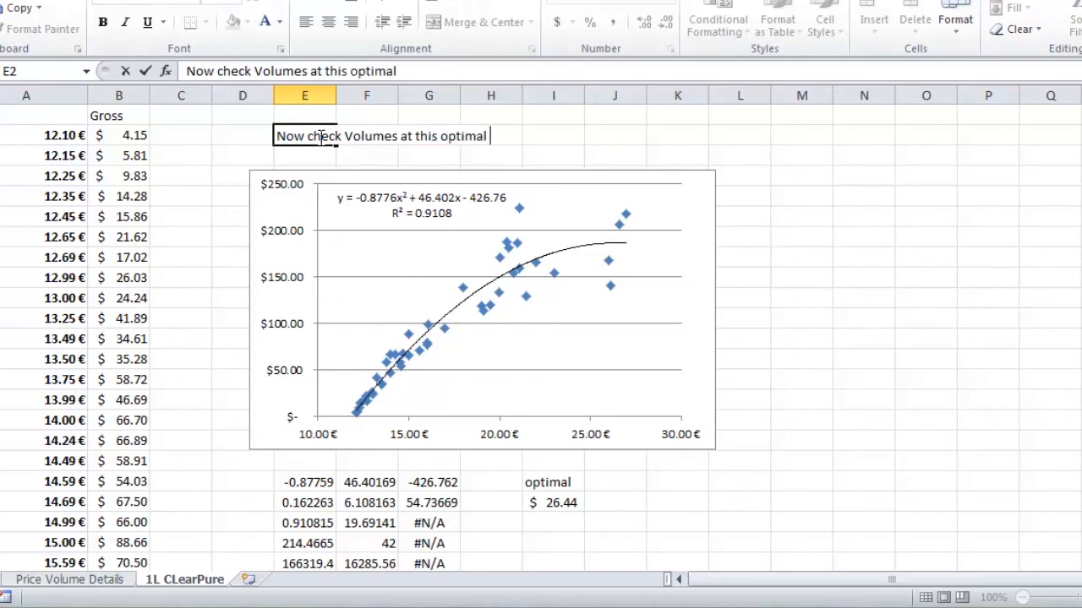
{"action": "type", "text": "price."}
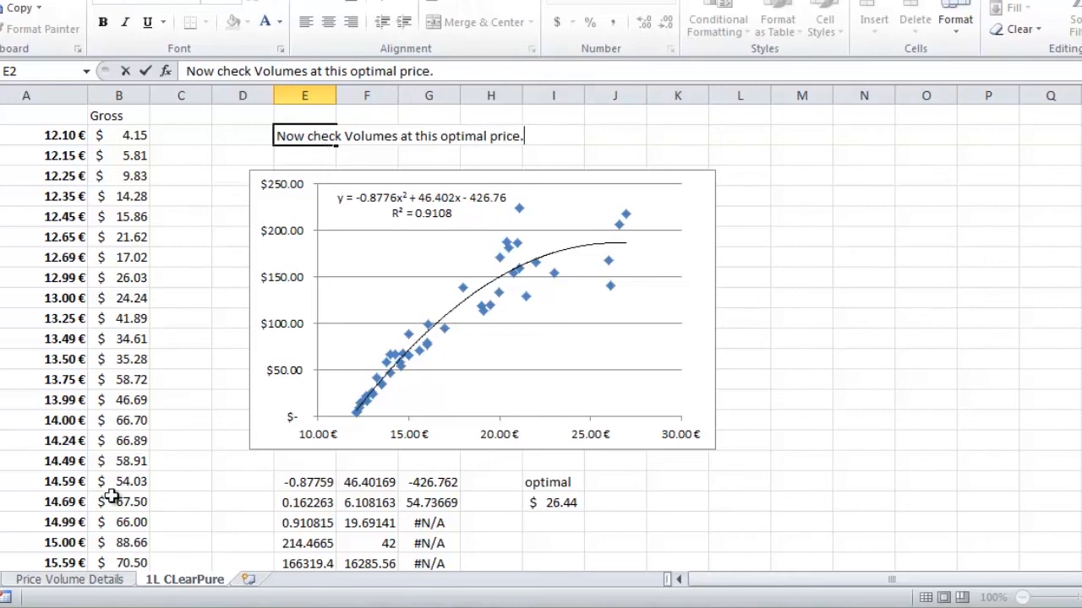
Step: On the Price Volume Details sheet, expand the 26.09 € and 25.99 € subtotal groups of 1L ClearPure and examine their units sold
{"action": "left_click", "coordinate": [70, 582]}
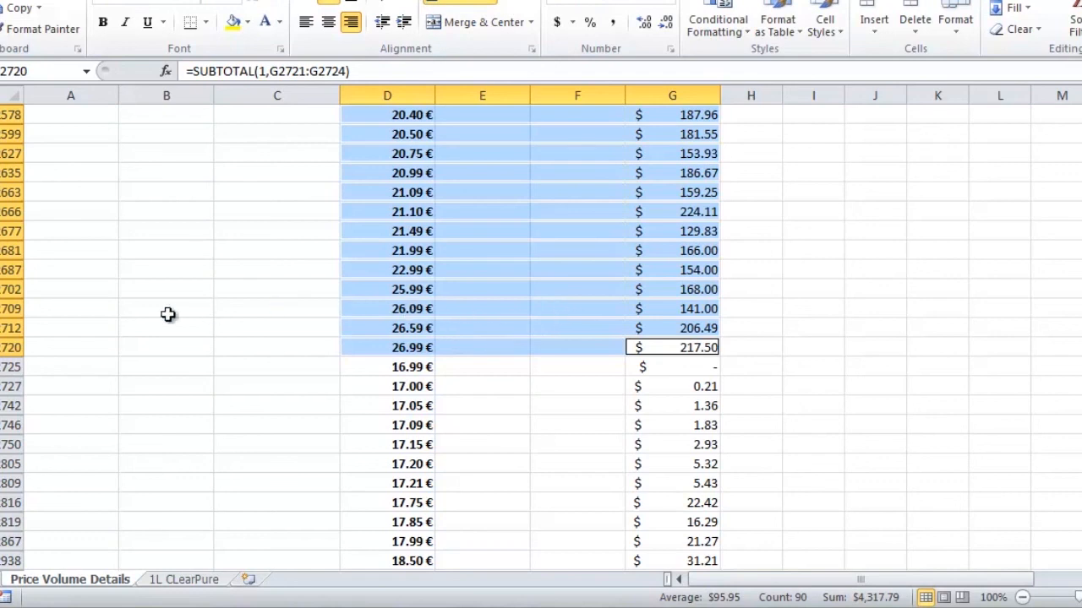
{"action": "left_click", "coordinate": [0, 308]}
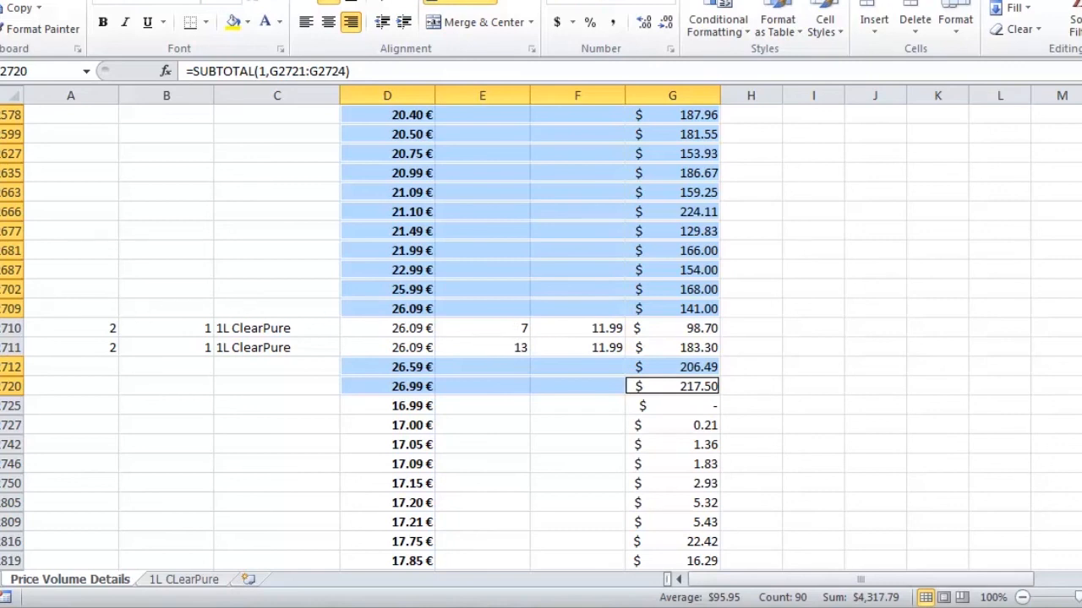
{"action": "left_click", "coordinate": [0, 308]}
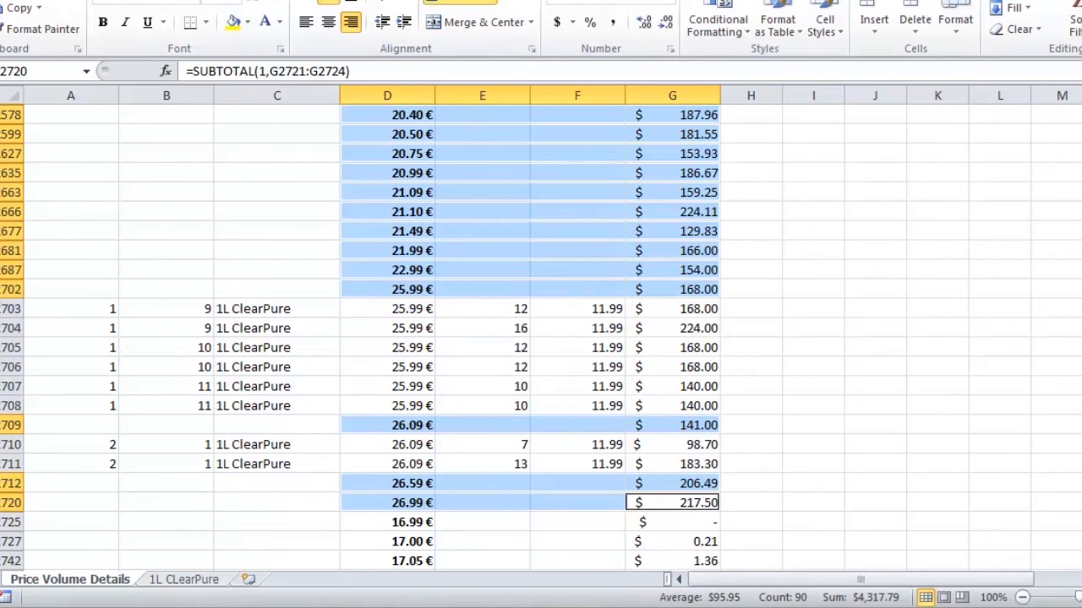
{"action": "scroll", "coordinate": [541, 338], "scroll_direction": "up", "scroll_amount": 15}
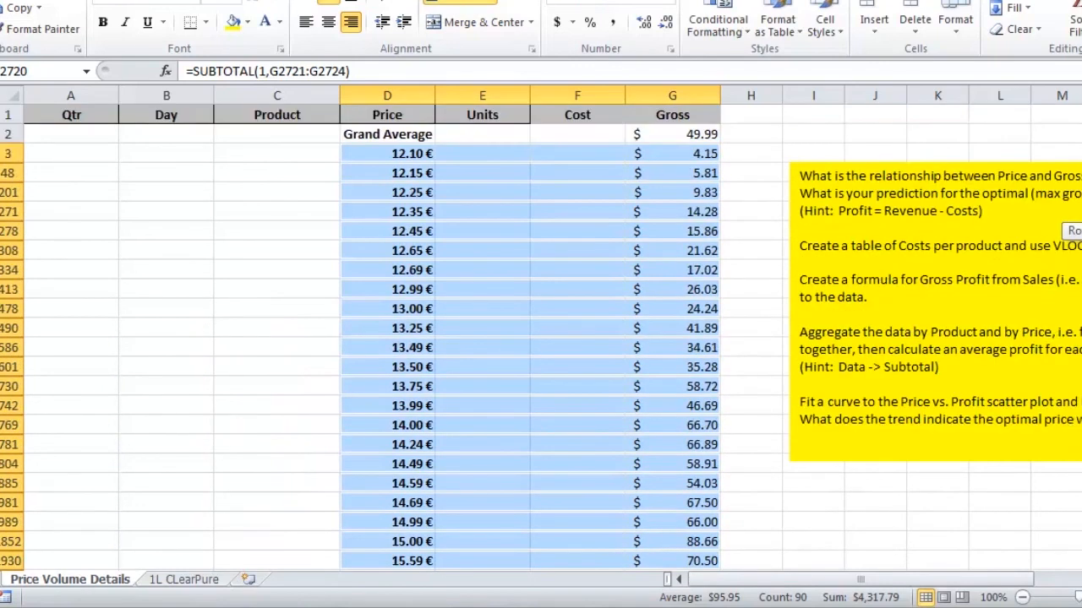
{"action": "scroll", "coordinate": [541, 338], "scroll_direction": "down", "scroll_amount": 18}
{"action": "scroll", "coordinate": [541, 338], "scroll_direction": "up", "scroll_amount": 9}
{"action": "scroll", "coordinate": [541, 338], "scroll_direction": "down", "scroll_amount": 2}
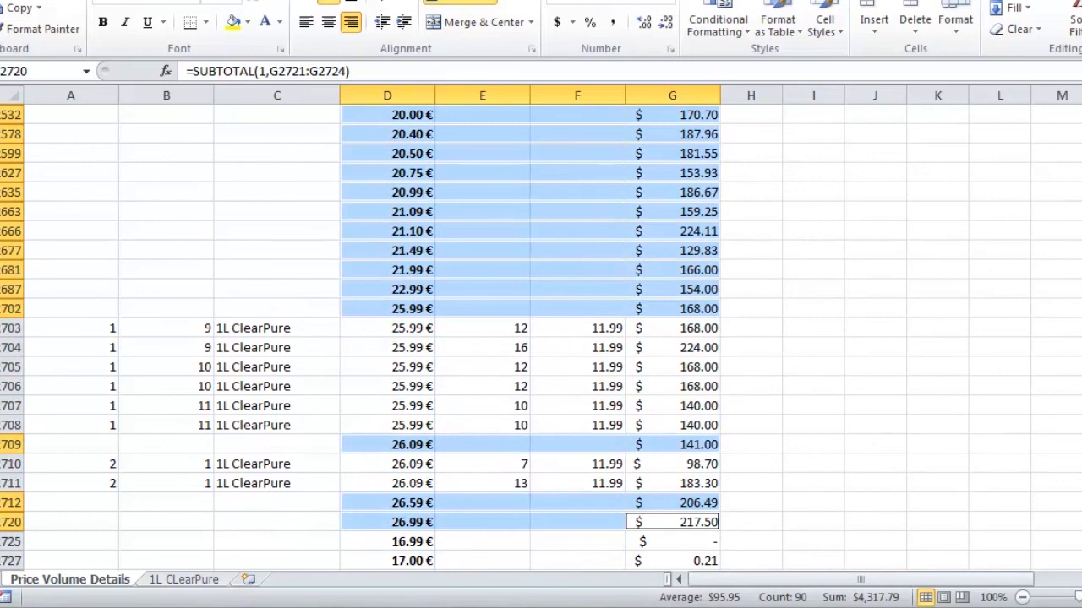
Step: Return to the 1L CLearPure sheet and open the note in E2 for editing at its end
{"action": "left_click", "coordinate": [173, 581]}
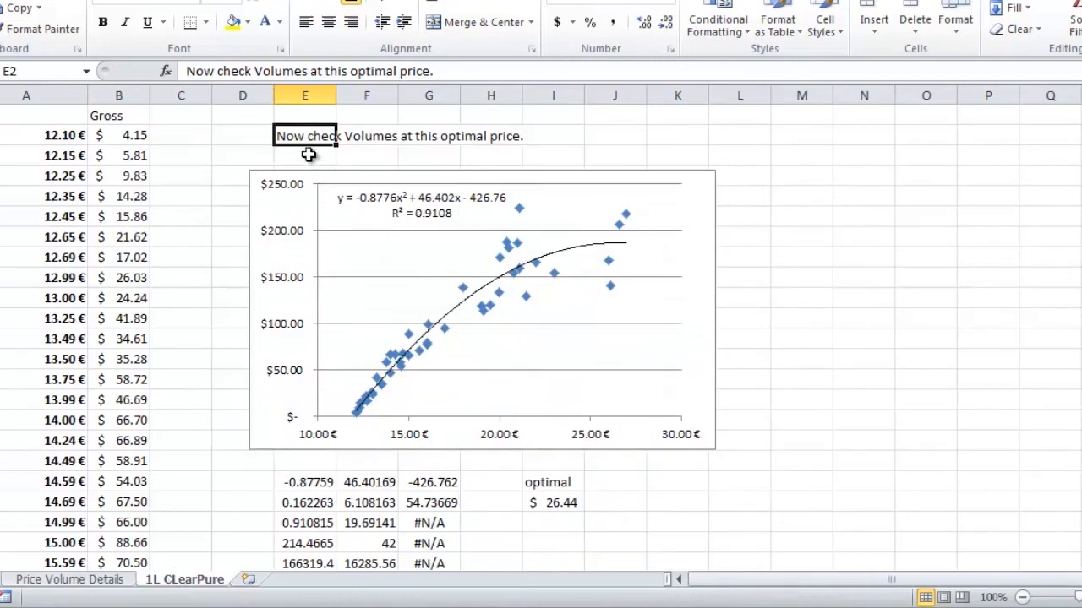
{"action": "left_click", "coordinate": [439, 74]}
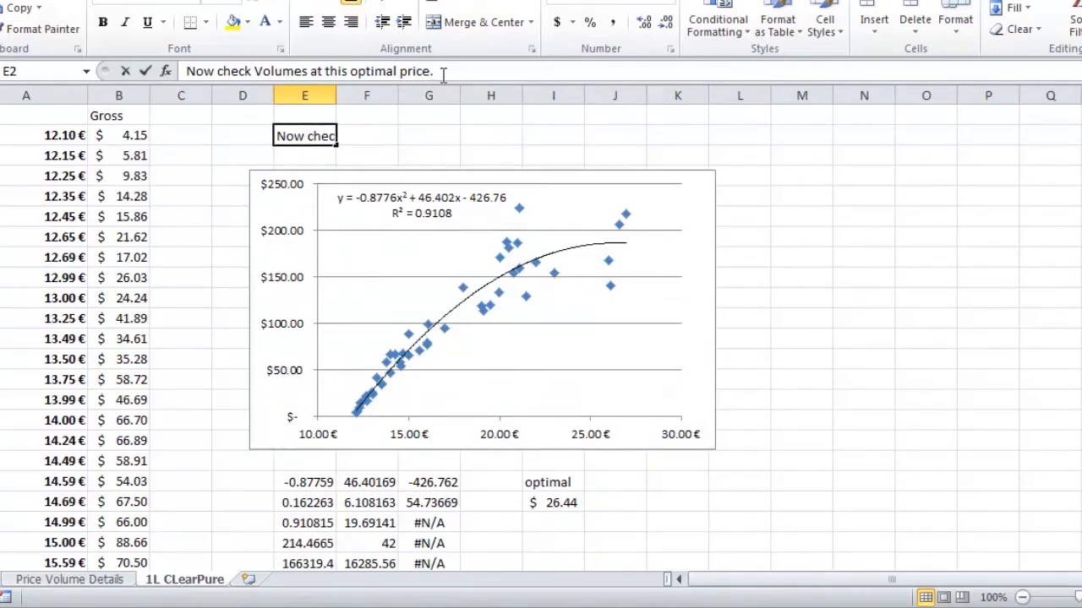